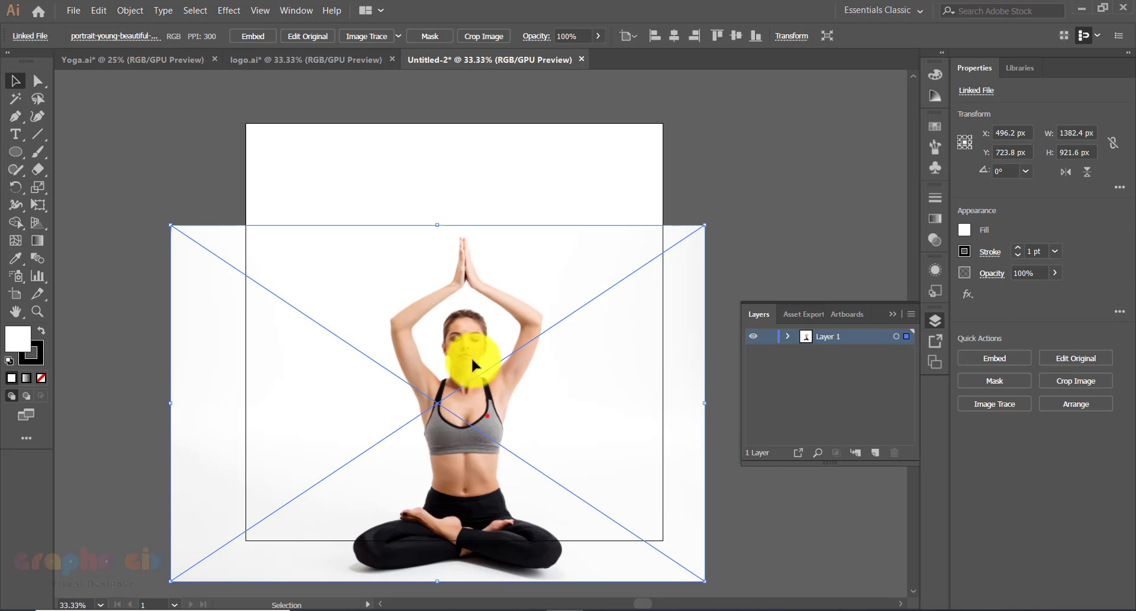
- Move the yoga photo up to the artboard's upper edge and reduce its opacity to 34%
left_click_drag(471, 356, 462, 308)
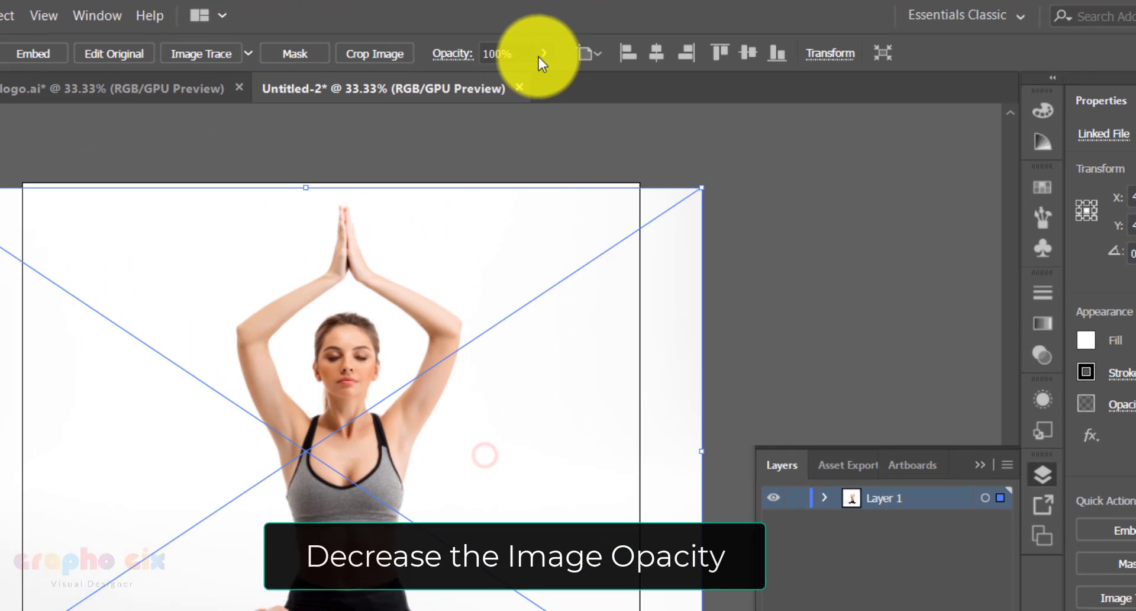
left_click(598, 36)
left_click_drag(530, 76, 487, 80)
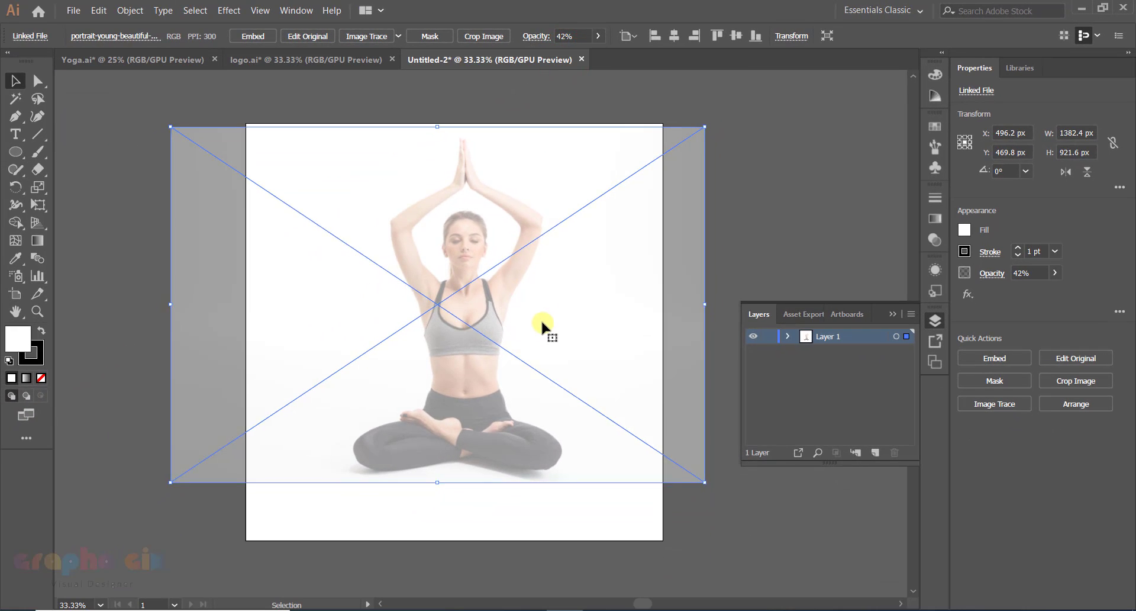
key("Up")
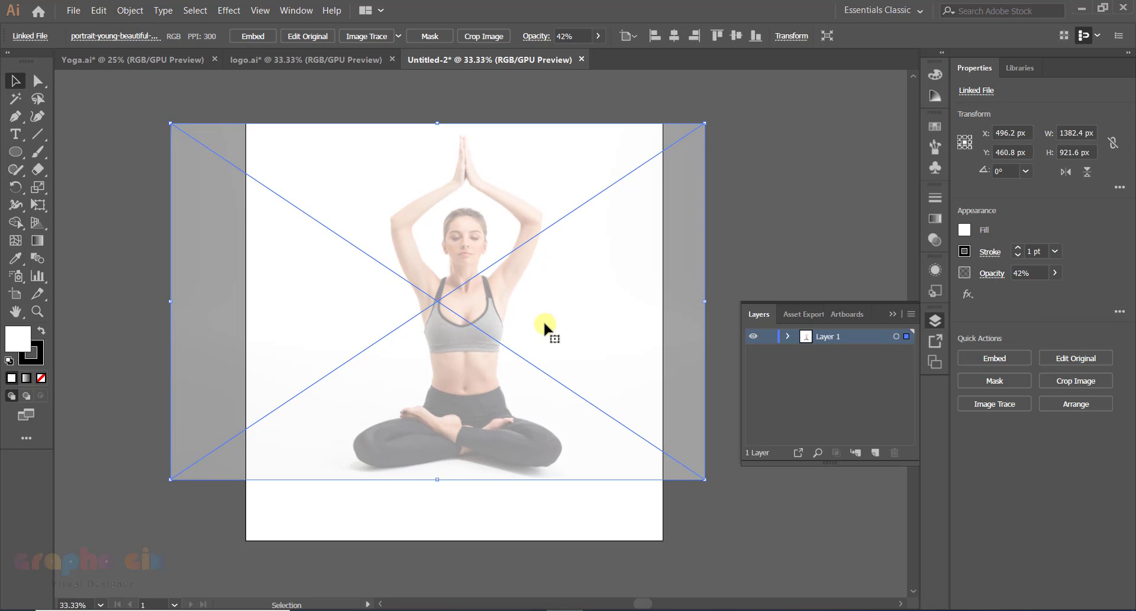
left_click(758, 215)
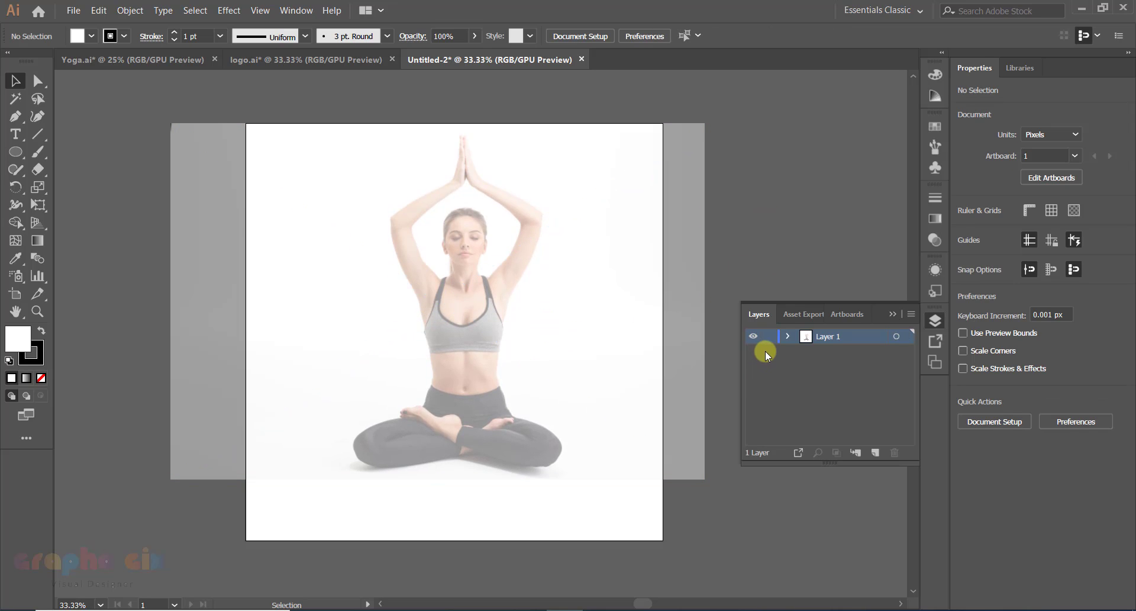
left_click(594, 313)
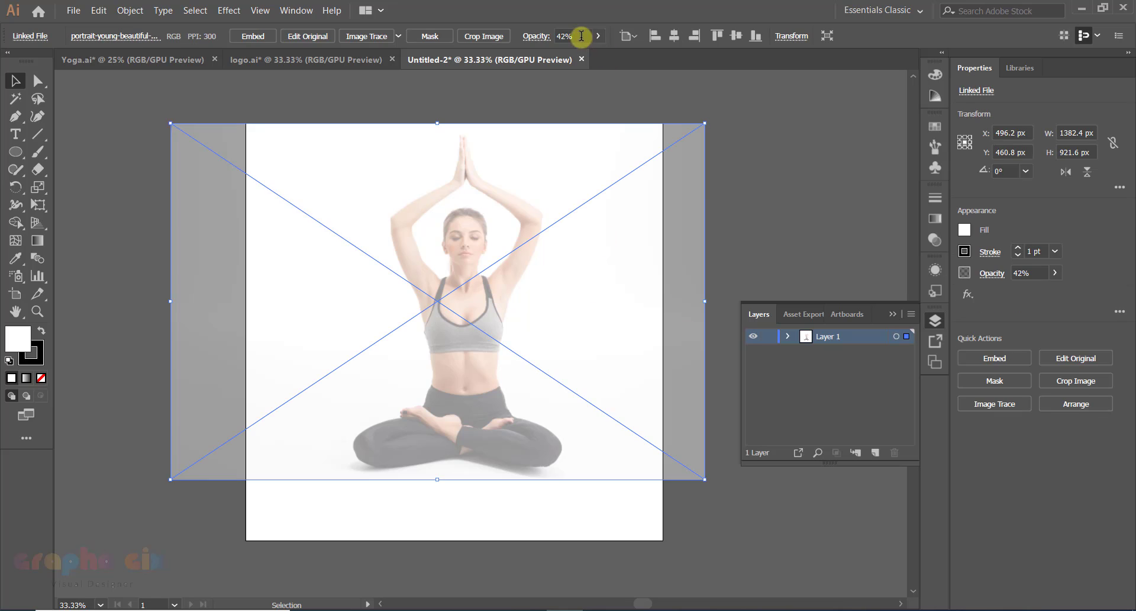
left_click(797, 379)
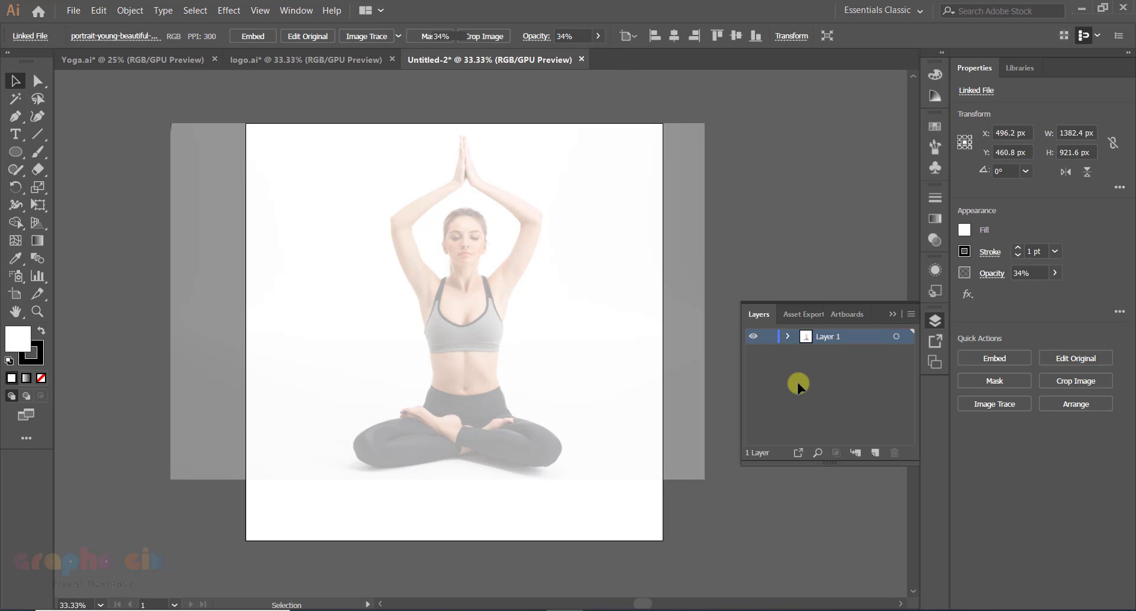
- Lock the photo's layer and rename it "Yoga girl"
left_click(769, 336)
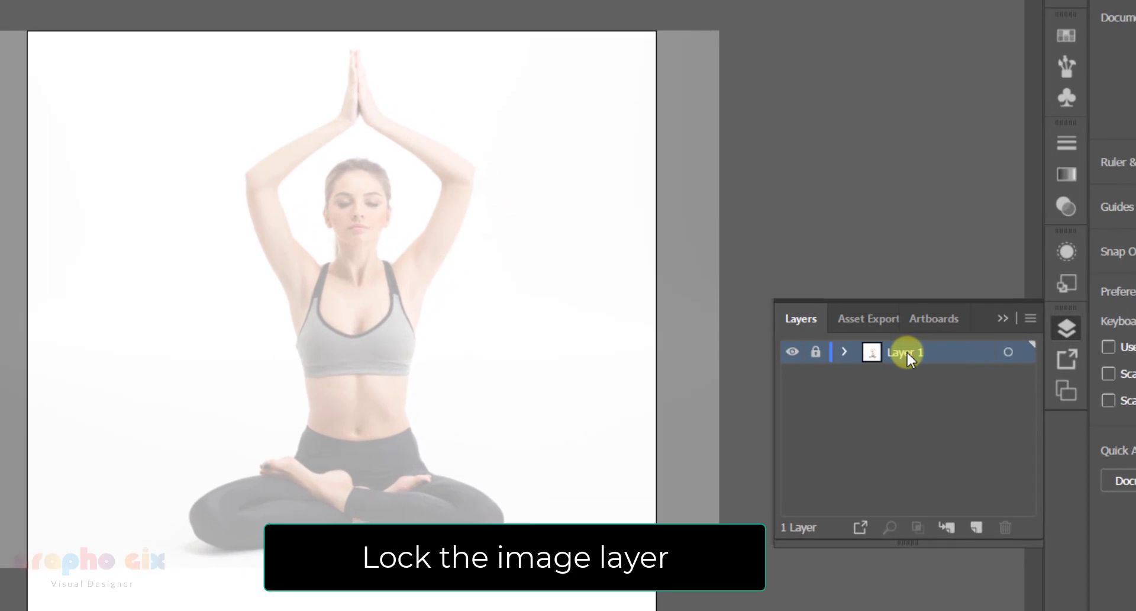
left_click(829, 337)
double_click(915, 354)
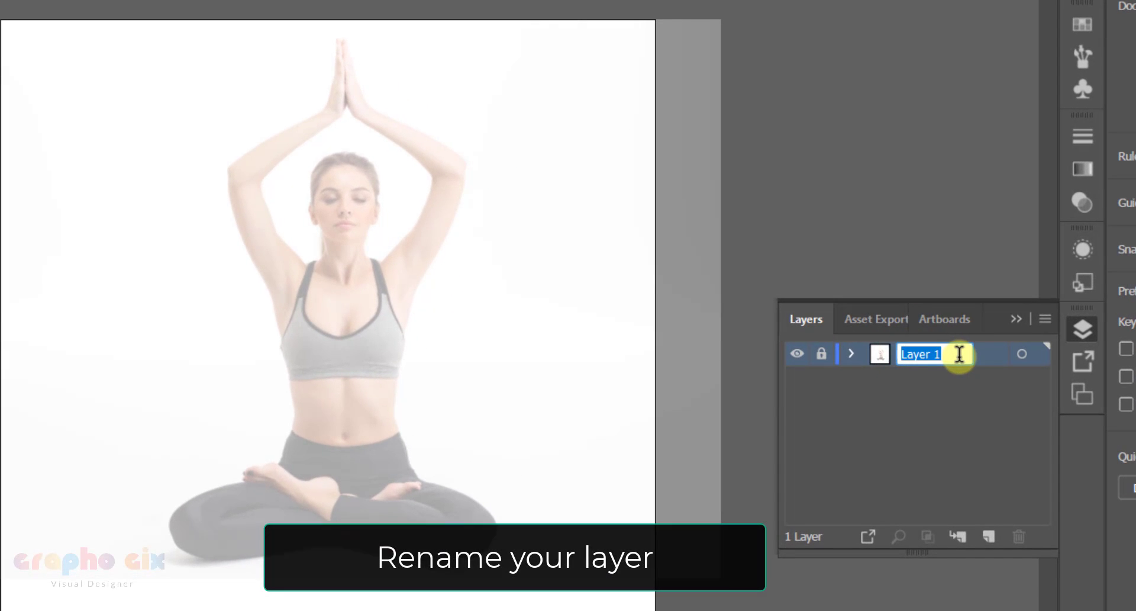
type("Yoga girl")
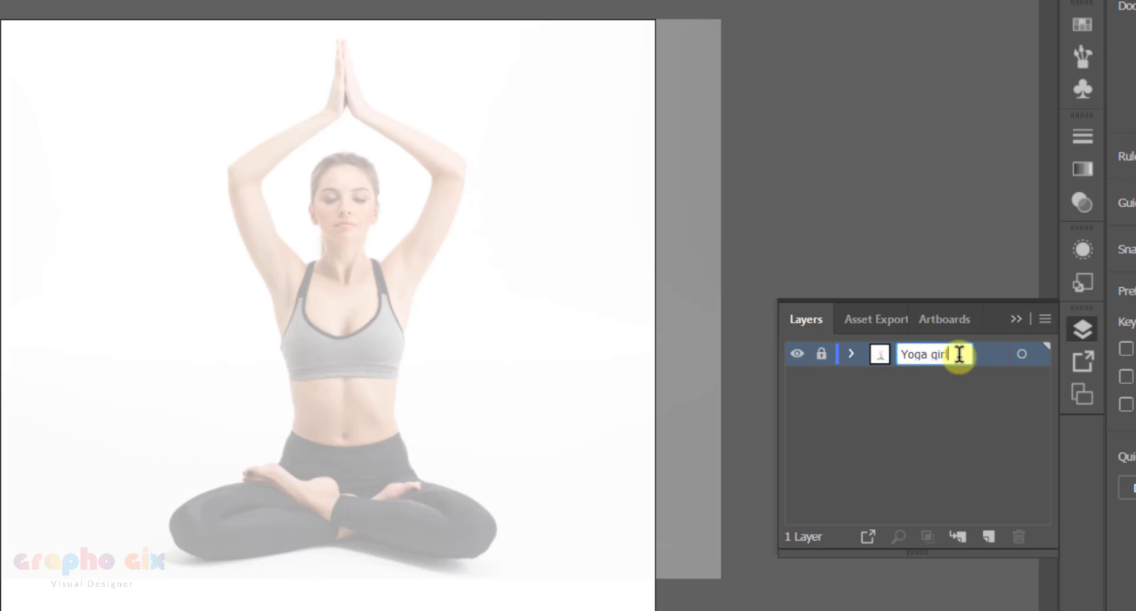
left_click(967, 386)
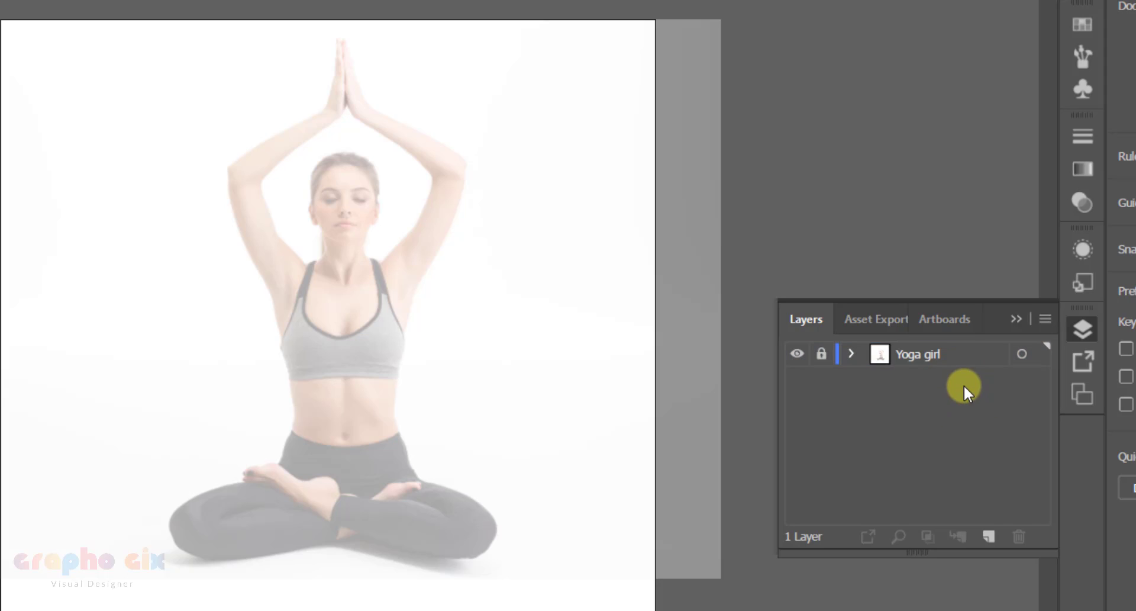
- Add a new layer above Yoga girl and draw a circle about 321 px wide with the Ellipse tool
left_click(987, 537)
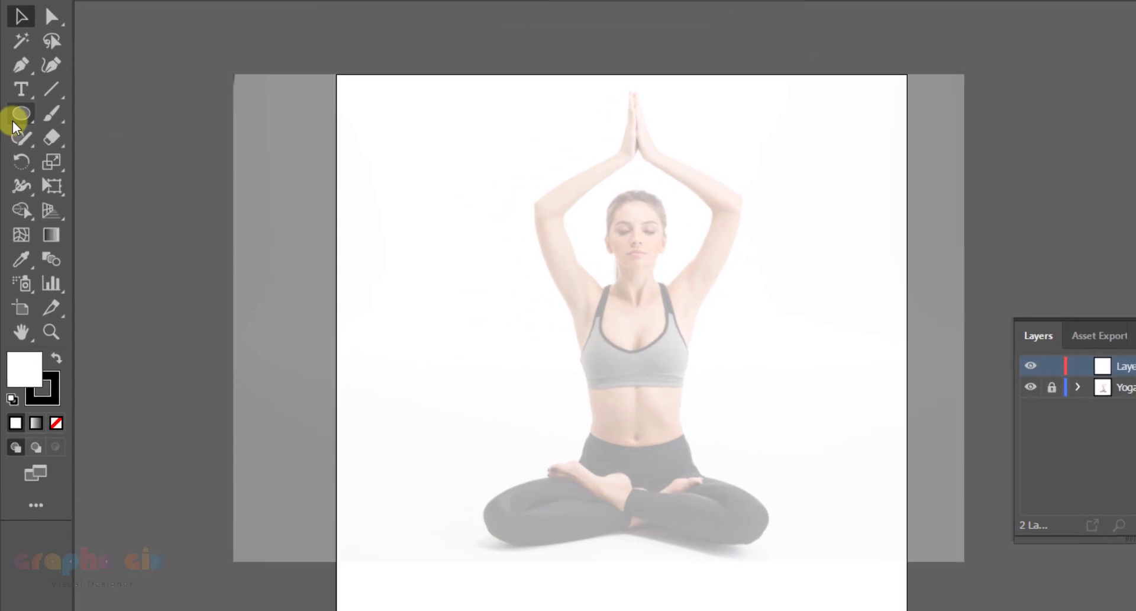
left_click(18, 113)
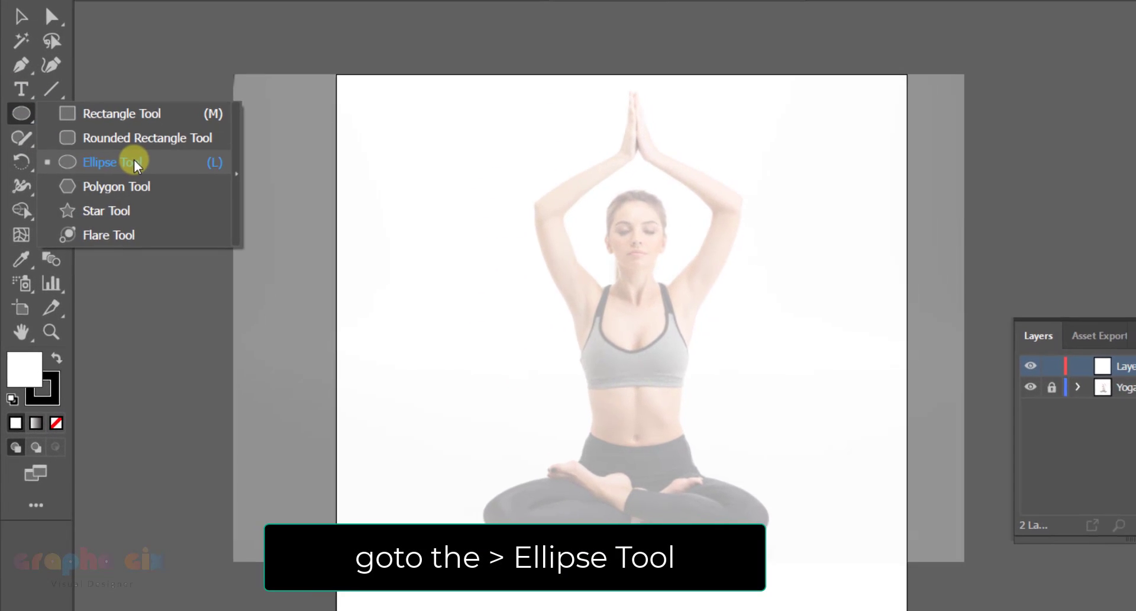
left_click(152, 164)
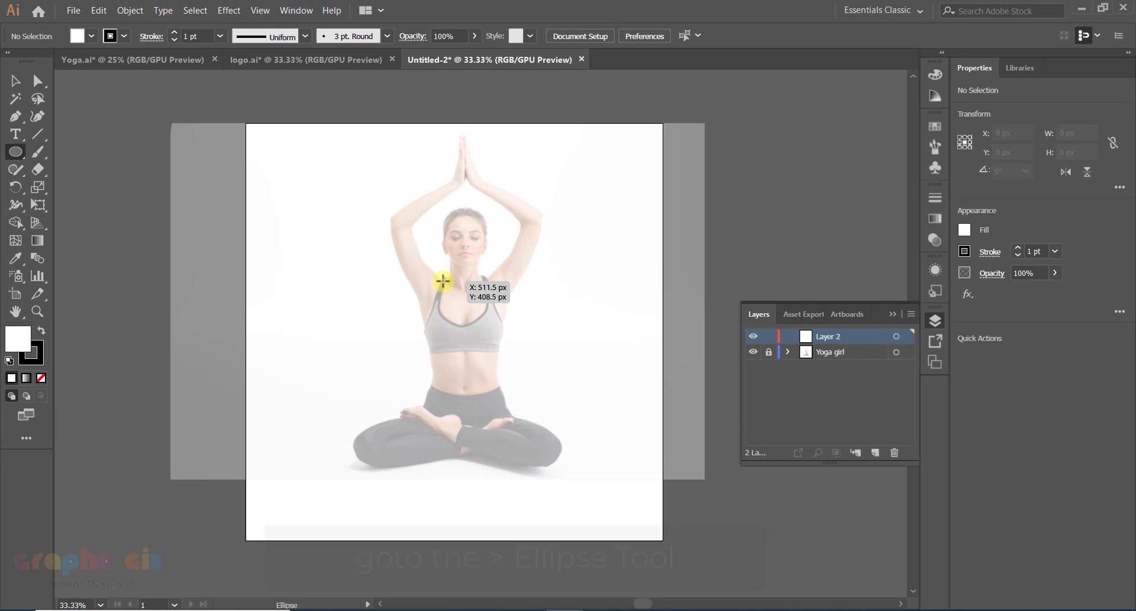
left_click_drag(439, 286, 562, 346)
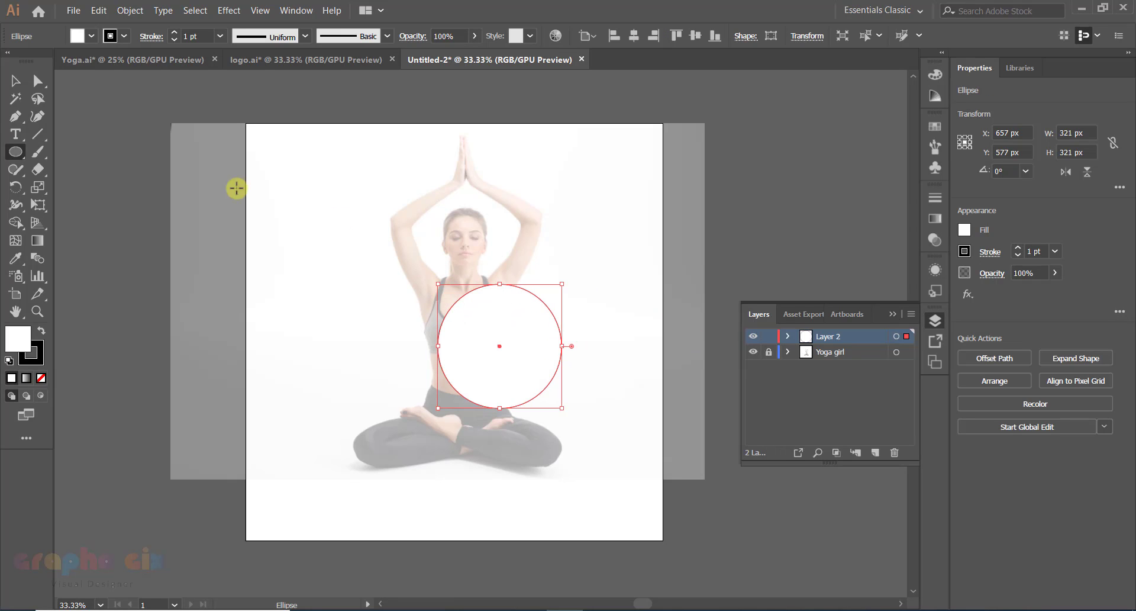
- Remove the circle's fill and move it to the middle of the woman's torso, at about X 573 px, Y 540 px
left_click(40, 377)
key("v")
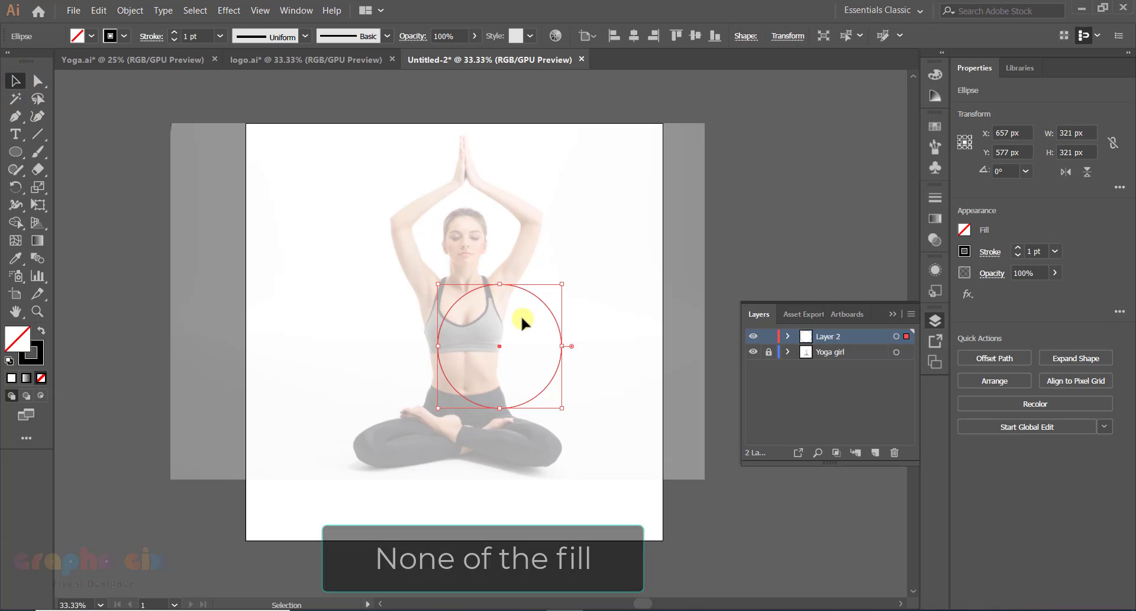
left_click_drag(548, 300, 505, 284)
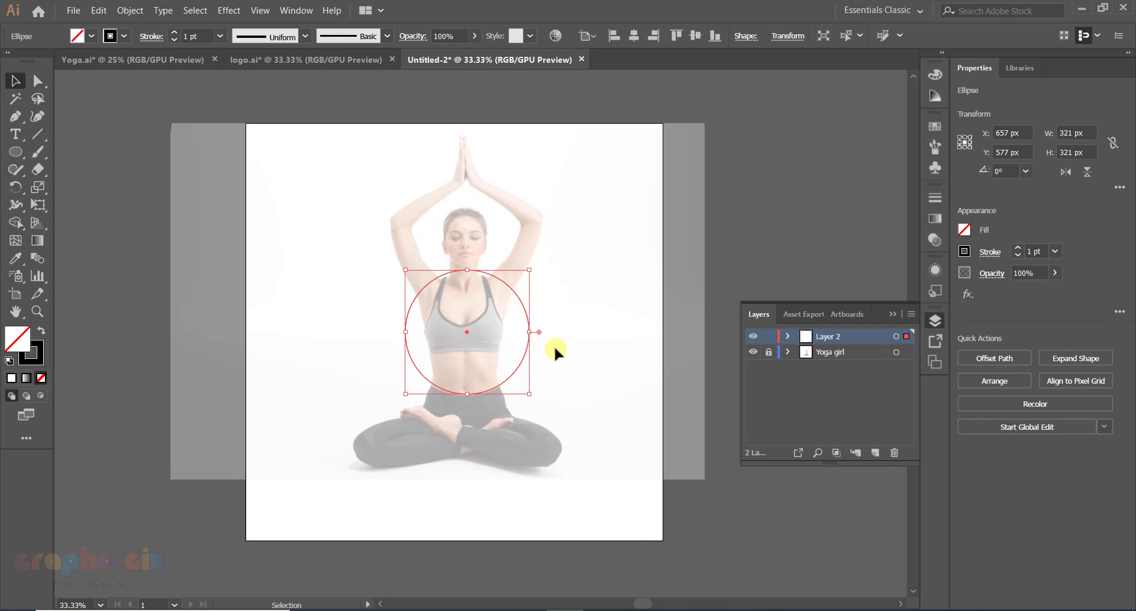
- Set the circle's stroke weight to 7 pt
key("ctrl+equal")
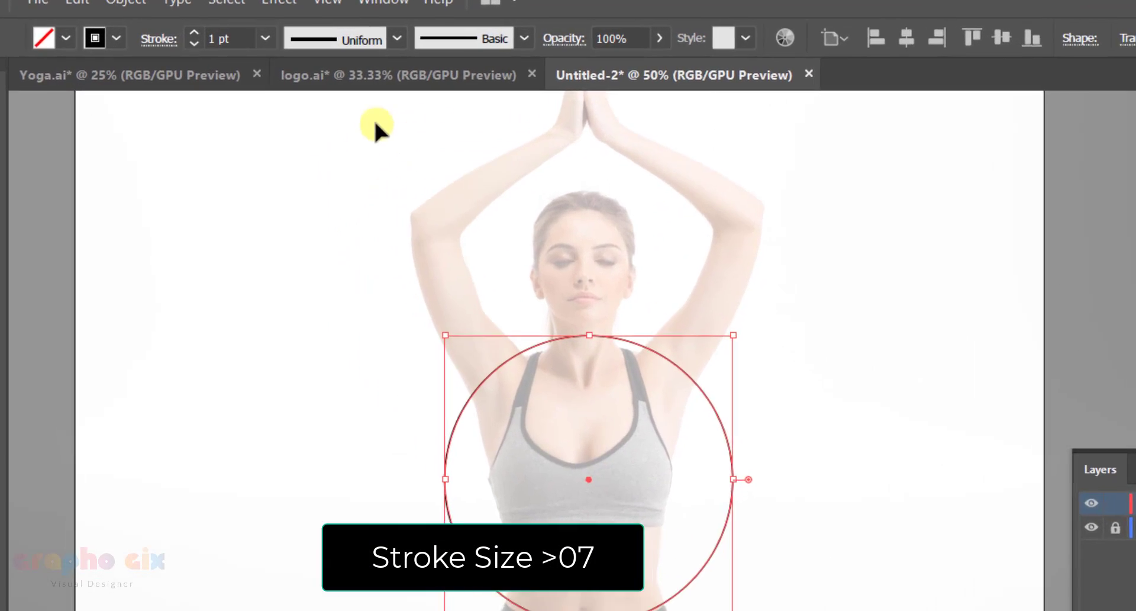
left_click(219, 36)
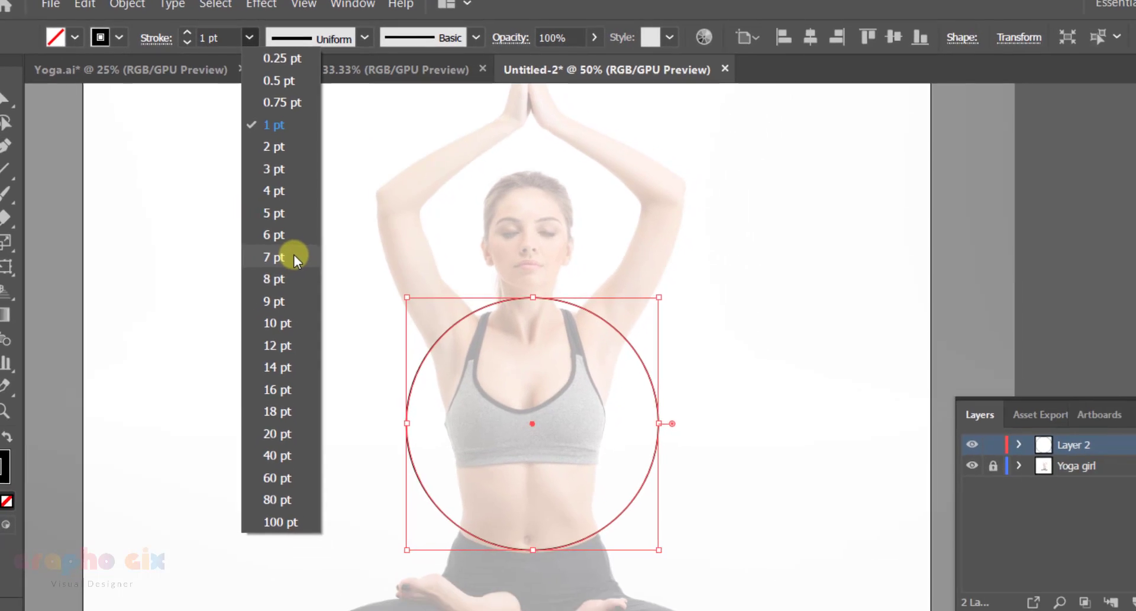
left_click(318, 292)
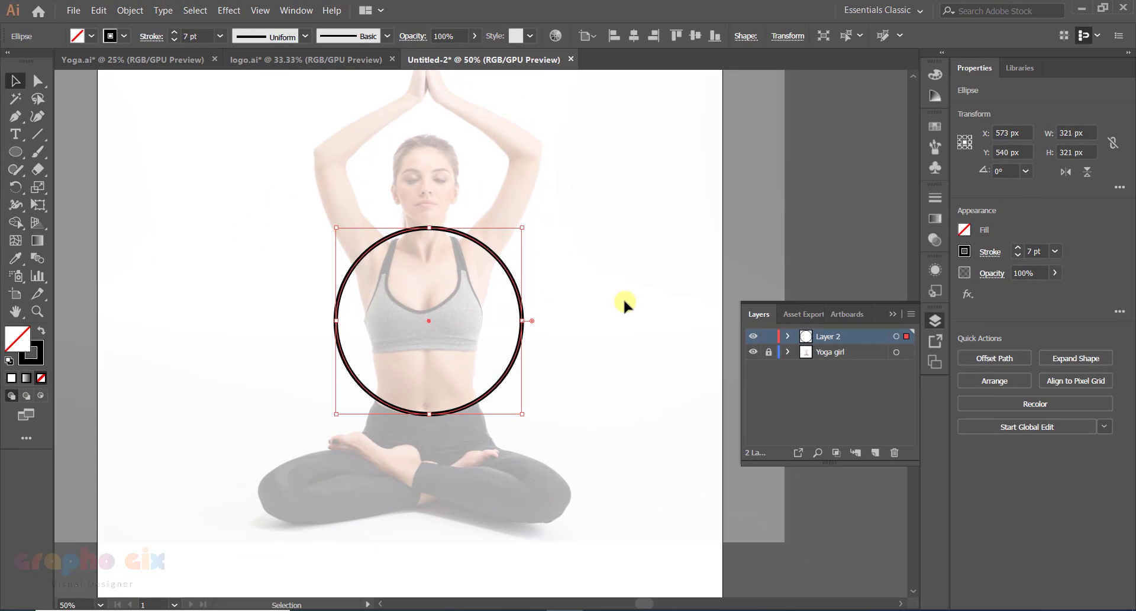
left_click(623, 297)
- Nudge the circle's lowest anchor point straight down to Y 802.5 px with the Direct Selection tool
left_click(433, 414)
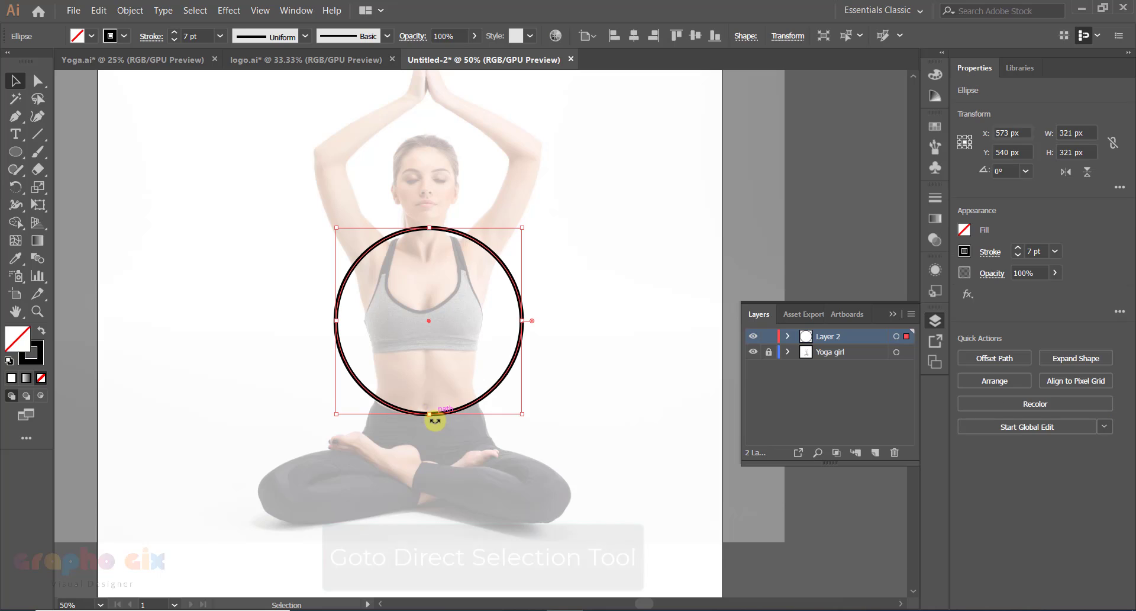
left_click(40, 84)
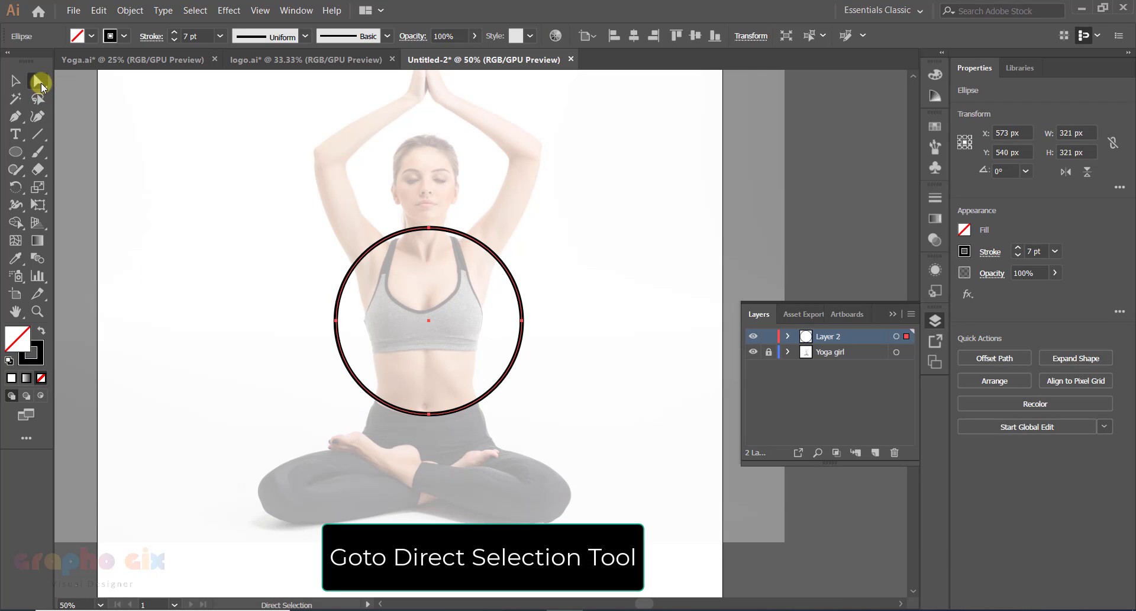
left_click(429, 414)
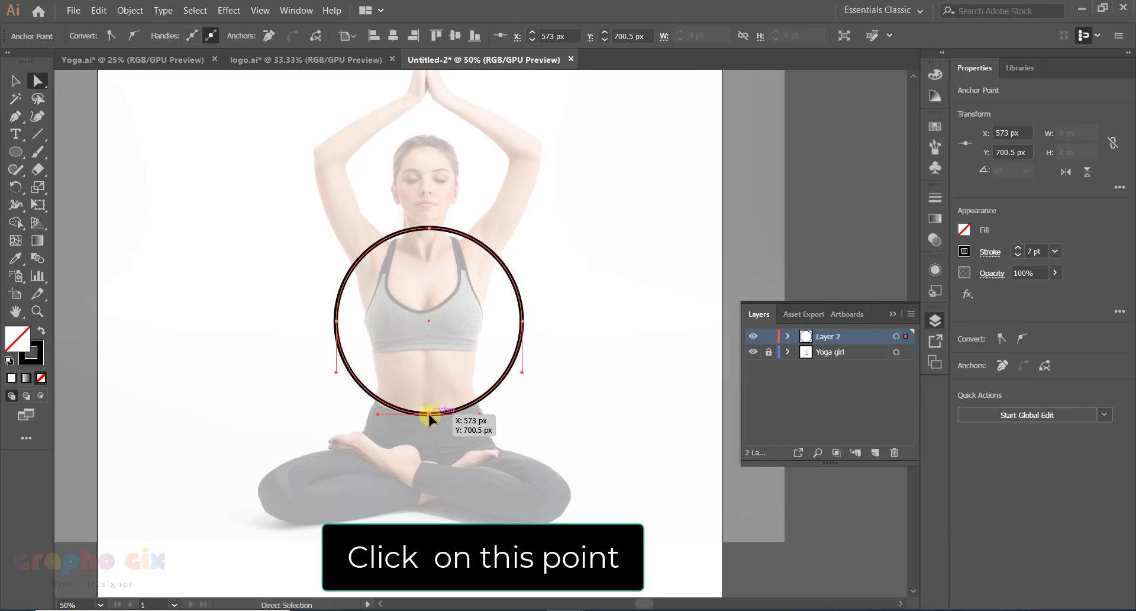
key("Down")
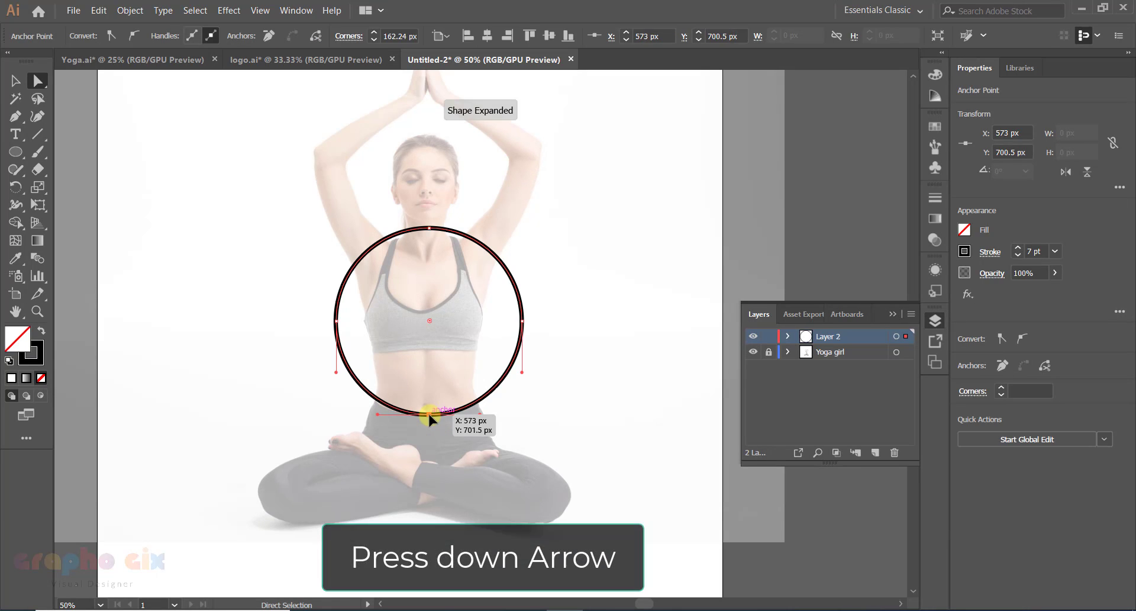
key("Down")
key("Down")
key("Down")
key("Down")
key("Down")
key("Down")
key("Down")
key("Down")
key("Down")
key("Down")
key("Down")
key("Down")
key("Down")
key("Down")
key("Down")
key("Down")
key("Down")
key("Down")
key("Down")
key("Down")
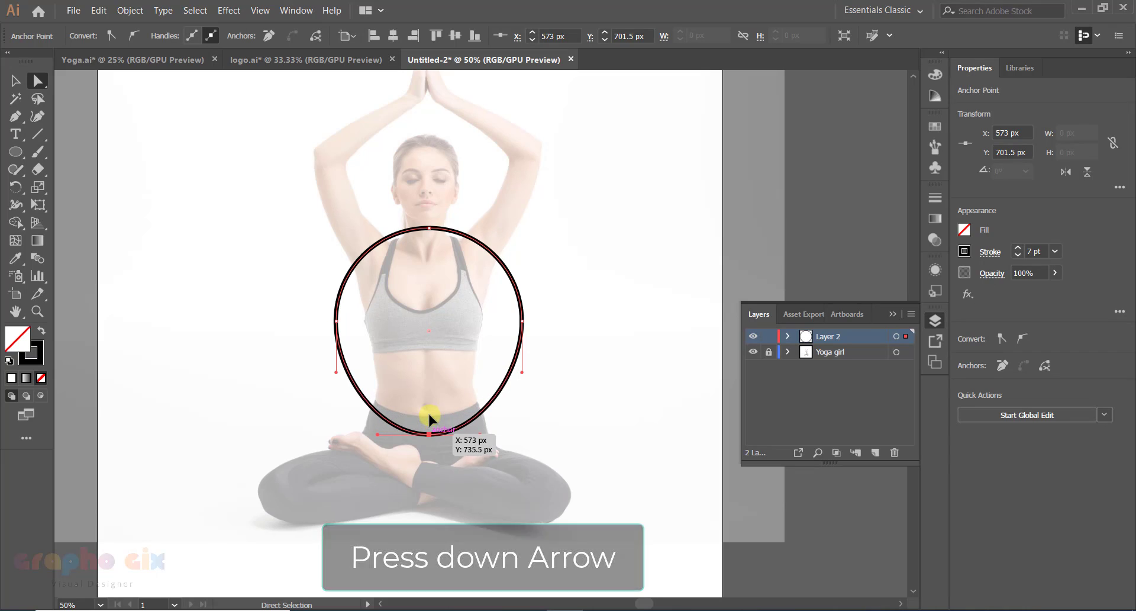
key("Down")
key("Down")
key("Down")
key("Down")
key("Down")
key("Down")
key("Down")
key("Down")
key("Down")
key("Down")
key("Down")
key("Down")
key("Down")
key("Down")
key("Down")
key("Down")
key("Down")
key("Down")
key("Down")
key("Down")
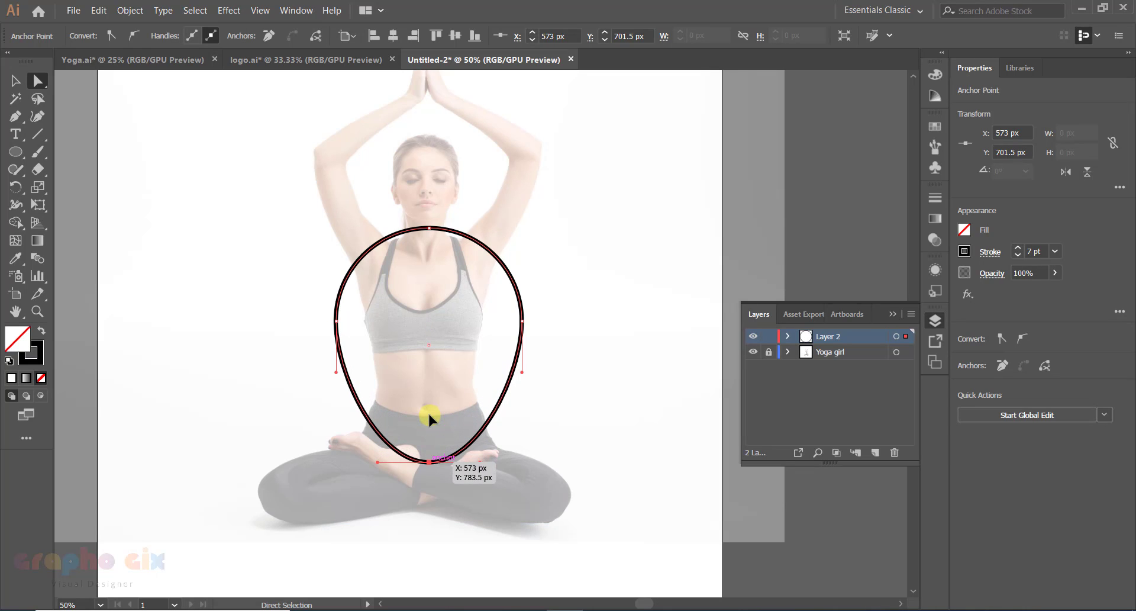
key("Down")
key("Down")
key("Down")
key("Down")
key("Down")
left_click_drag(443, 401, 363, 367)
key("ctrl+equal")
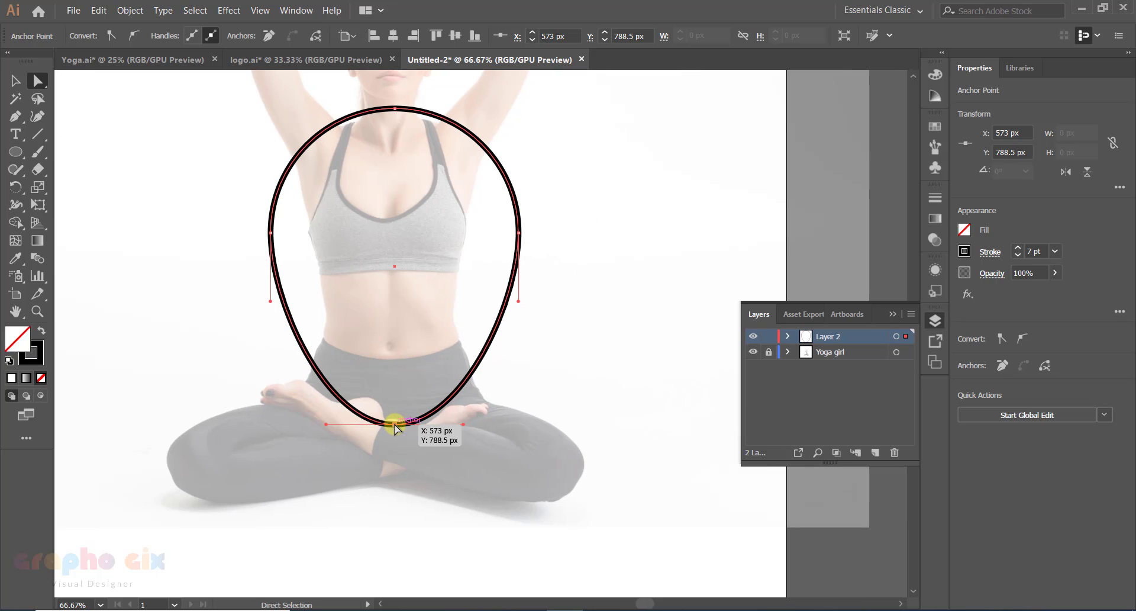
key("Down")
key("Down")
key("Down")
key("Down")
key("Down")
key("Down")
key("Down")
key("Down")
key("Down")
key("Down")
key("Down")
key("Down")
key("Down")
key("Down")
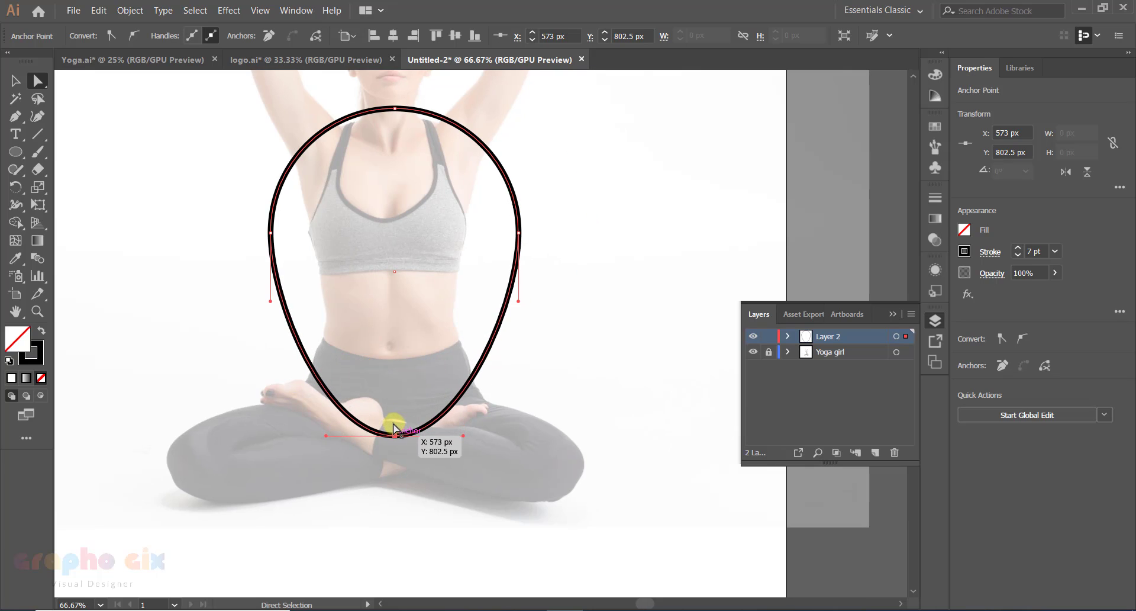
- Pull the right-hand handle of the shape's lowest anchor point in to the point, straightening the curve on that side
left_click(400, 381, "ctrl")
left_click_drag(443, 406, 363, 418)
left_click(442, 404, "ctrl")
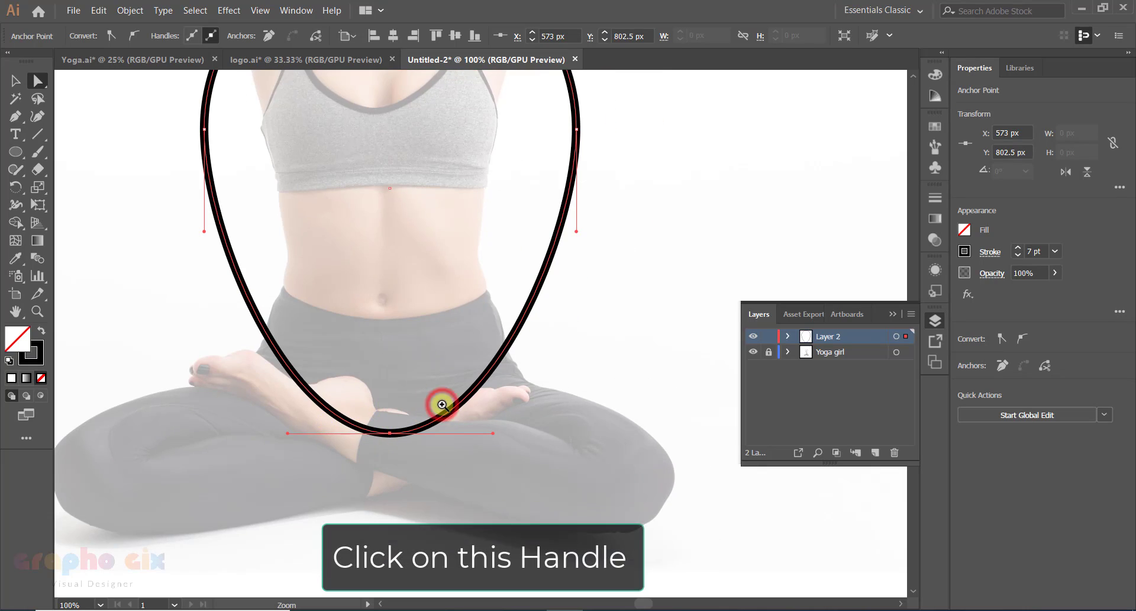
left_click_drag(445, 413, 444, 436)
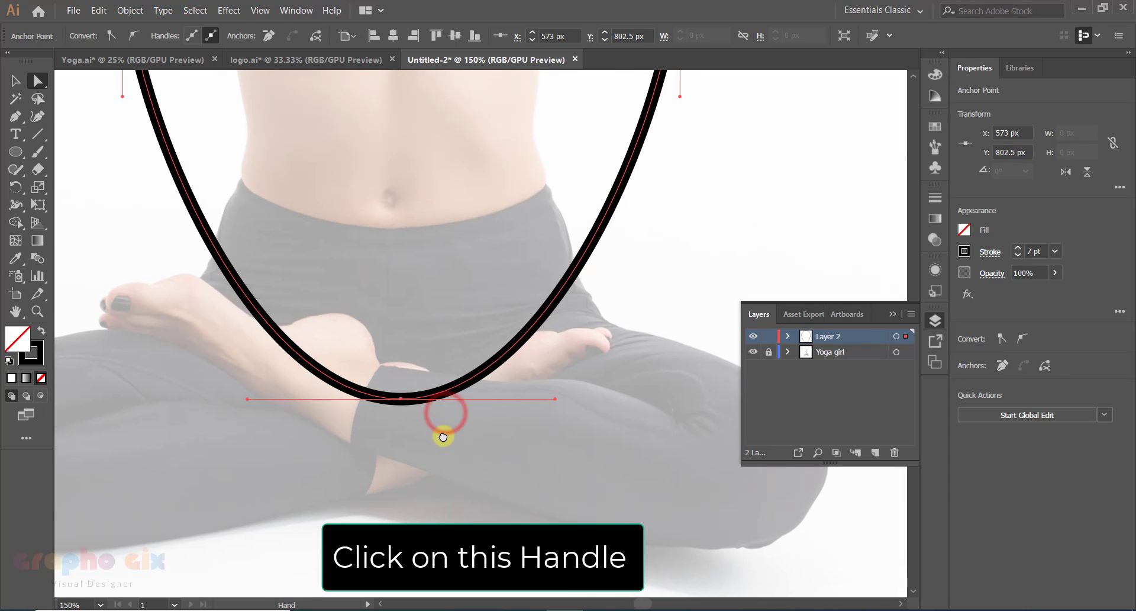
left_click(556, 399)
left_click_drag(556, 401, 404, 400)
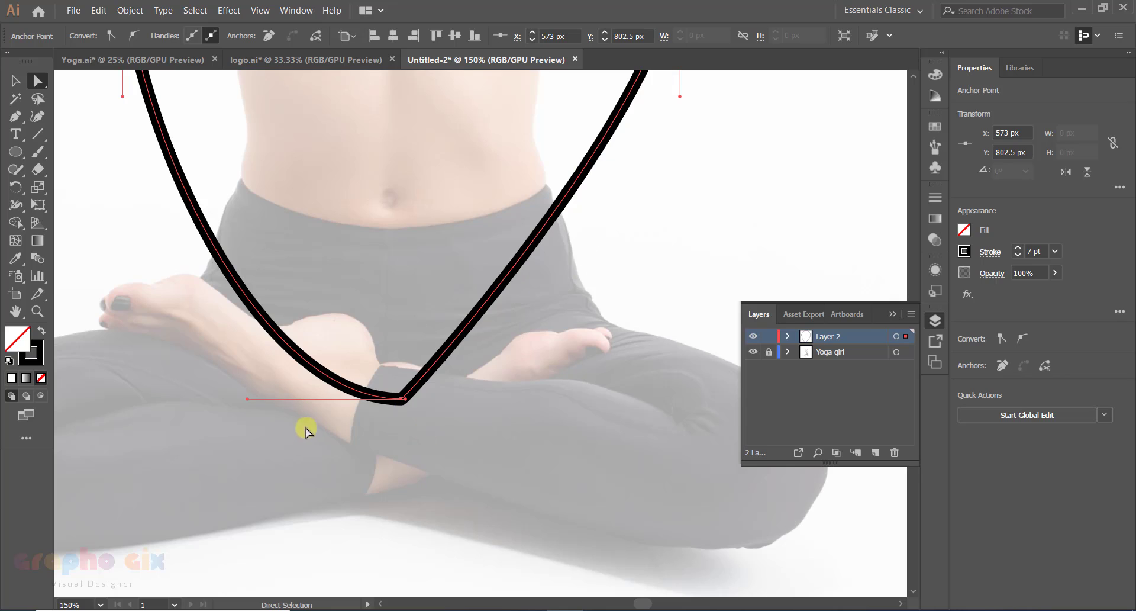
- Collapse the left-hand handle of the lowest anchor point into the point to form a sharp teardrop tip, and deselect the shape
left_click(395, 427)
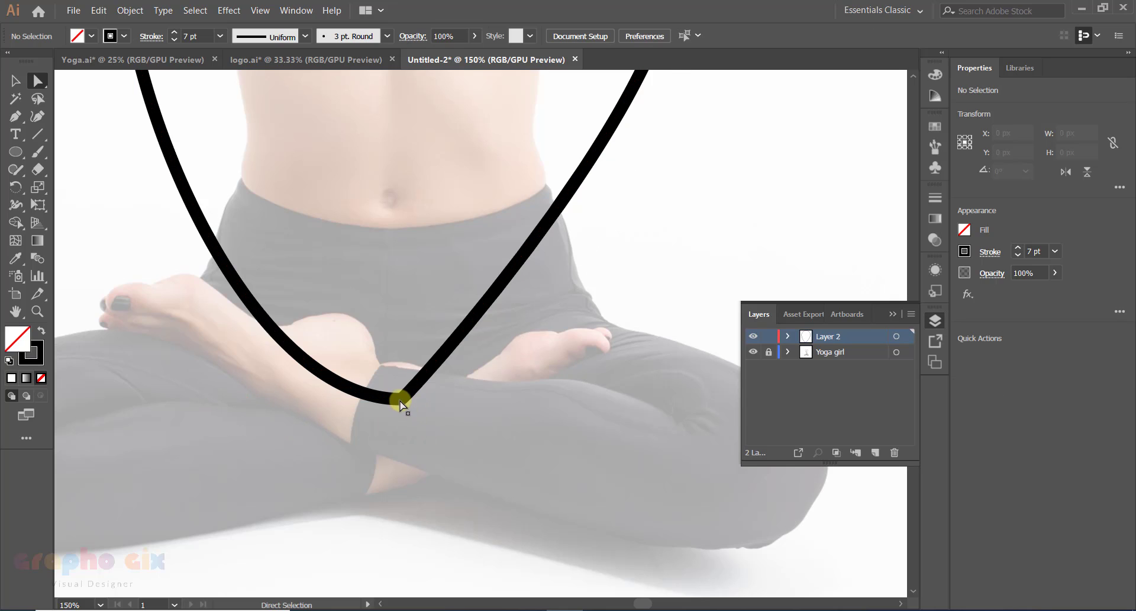
left_click(400, 403)
left_click_drag(248, 399, 397, 404)
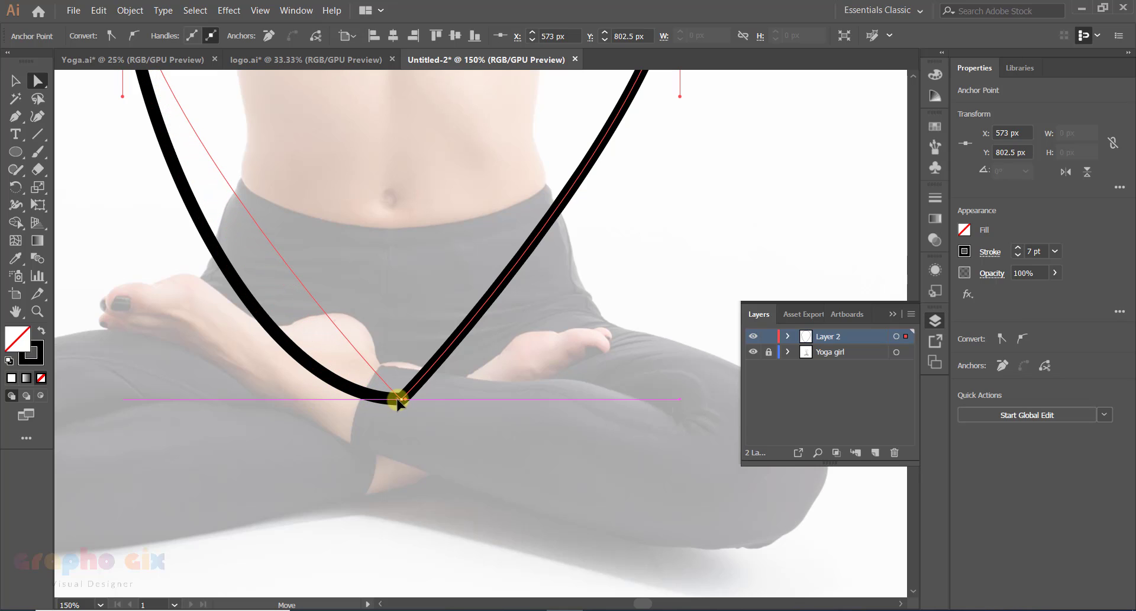
left_click_drag(452, 427, 456, 429)
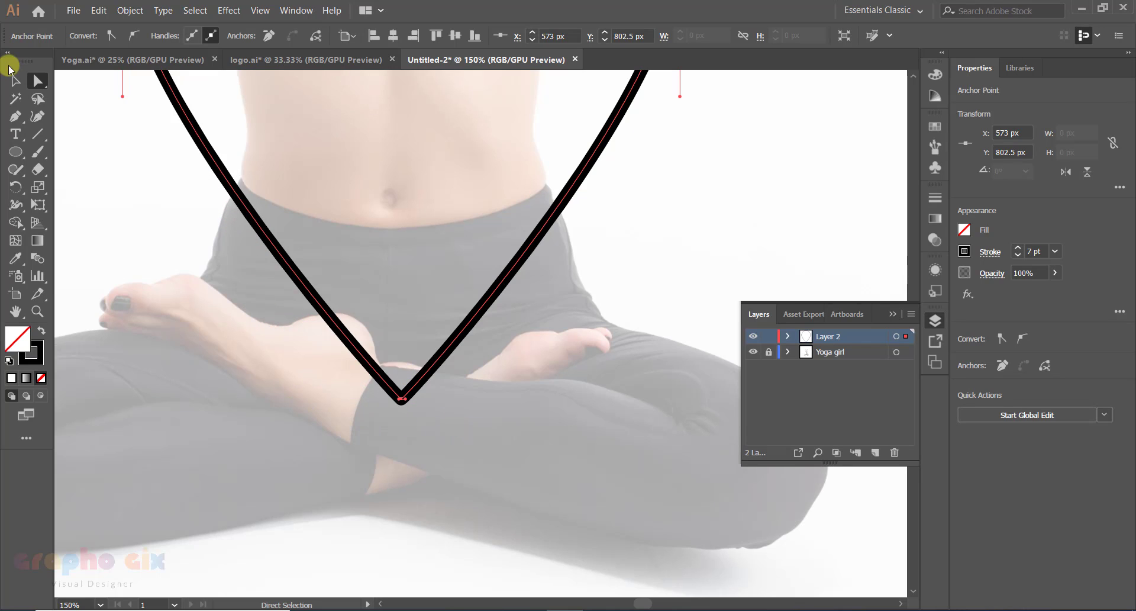
left_click(20, 79)
left_click(350, 481)
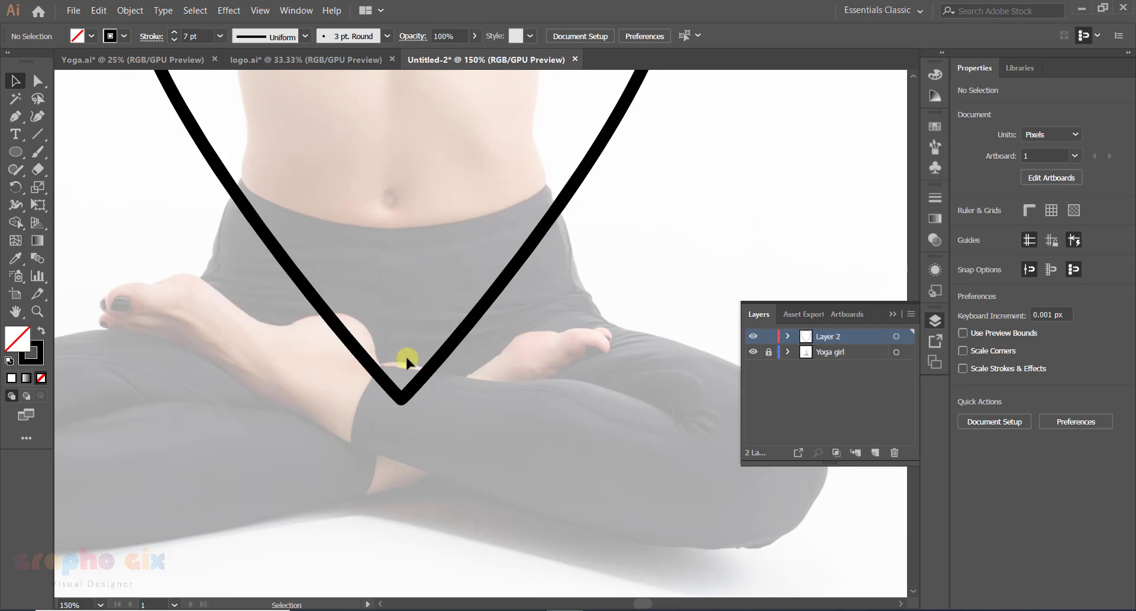
left_click(417, 280, "ctrl+alt")
left_click(417, 279, "ctrl+alt")
left_click(536, 286, "ctrl+alt")
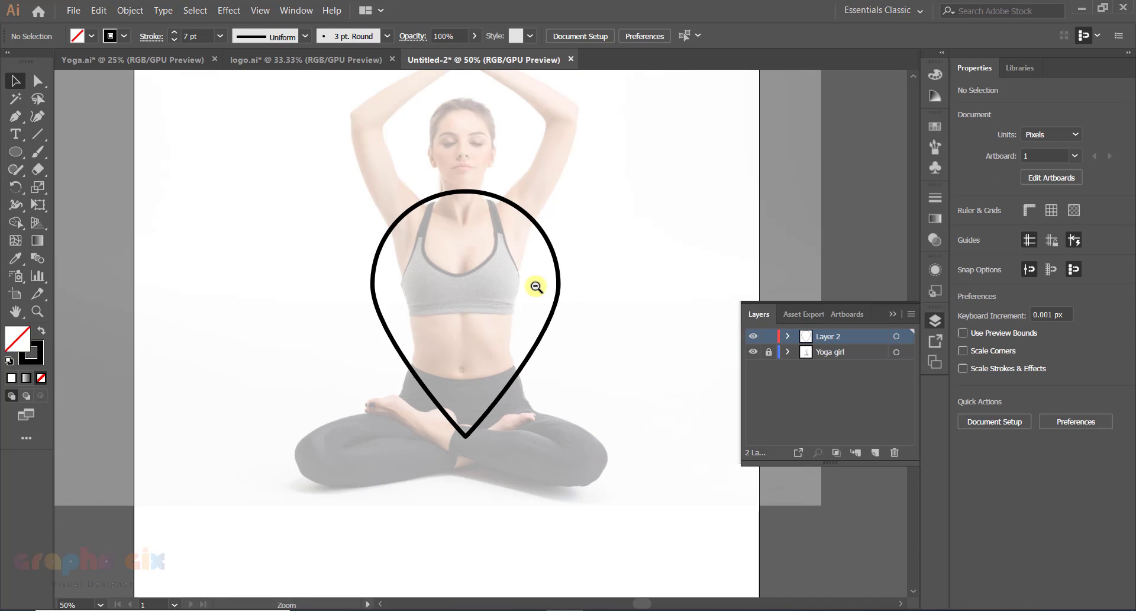
- Scale the teardrop down to about 194.5 × 256.3 px and centre it over the woman's torso at about X 561.75 px
left_click_drag(534, 287, 367, 273)
left_click(432, 309, "ctrl")
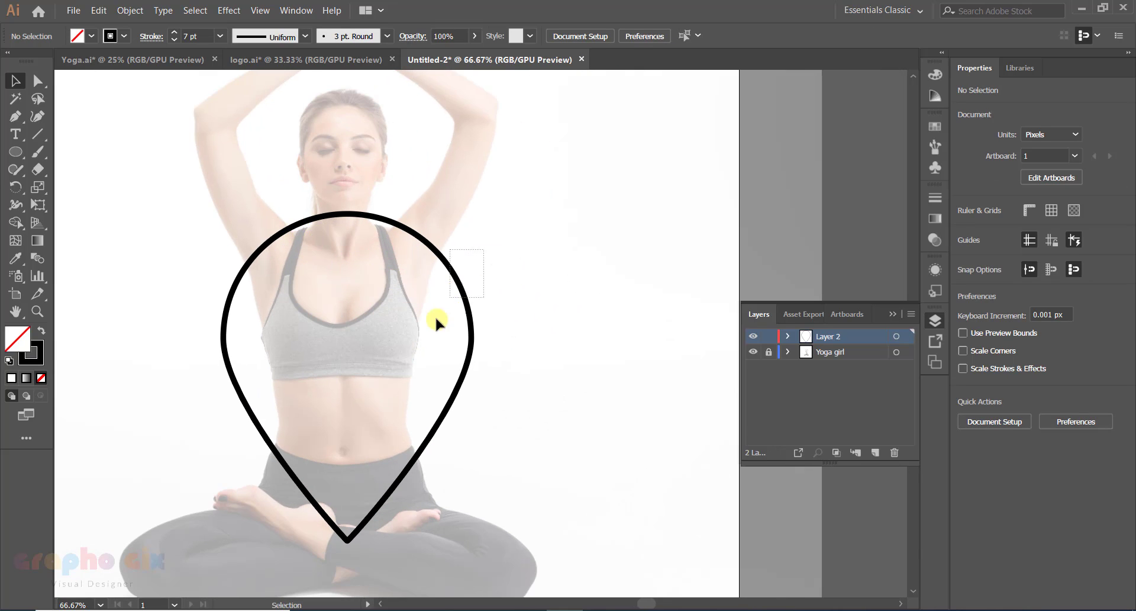
left_click_drag(436, 319, 450, 320)
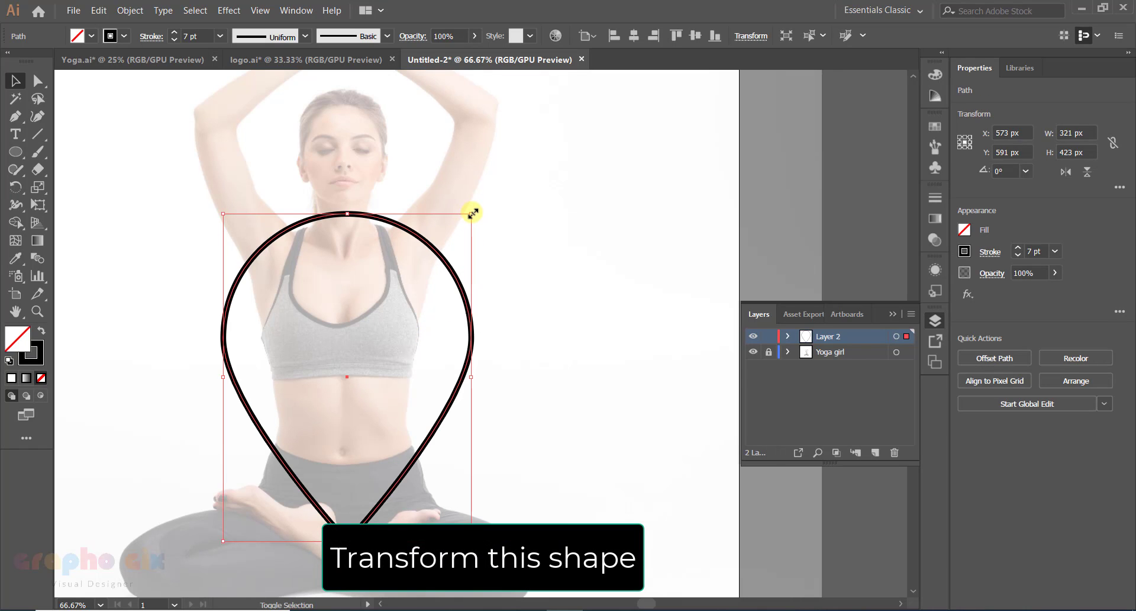
left_click_drag(473, 213, 377, 296)
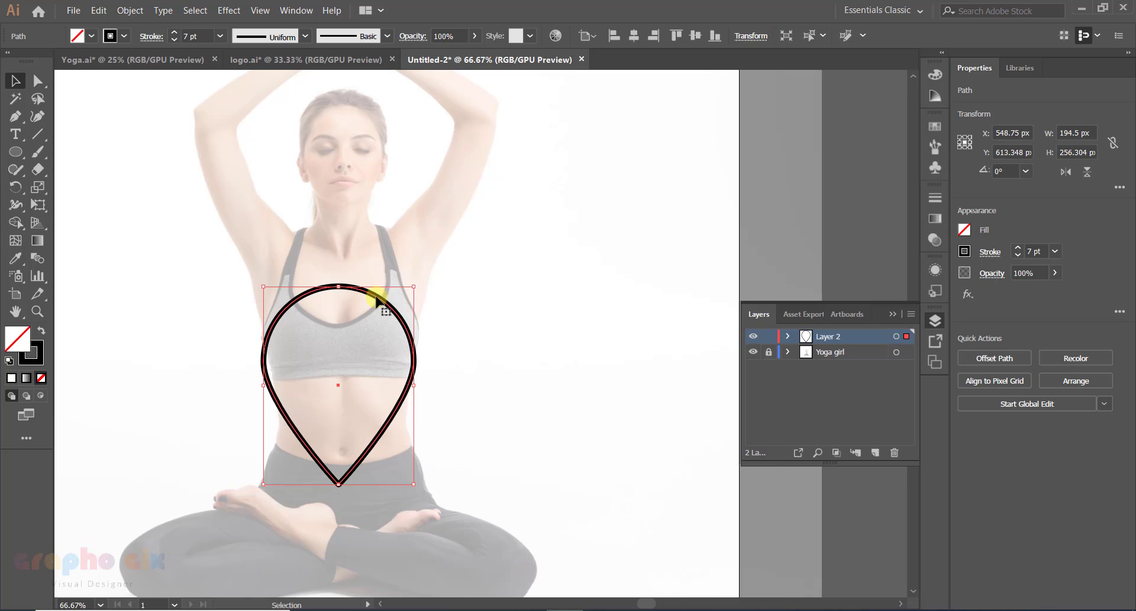
left_click_drag(498, 309, 243, 396)
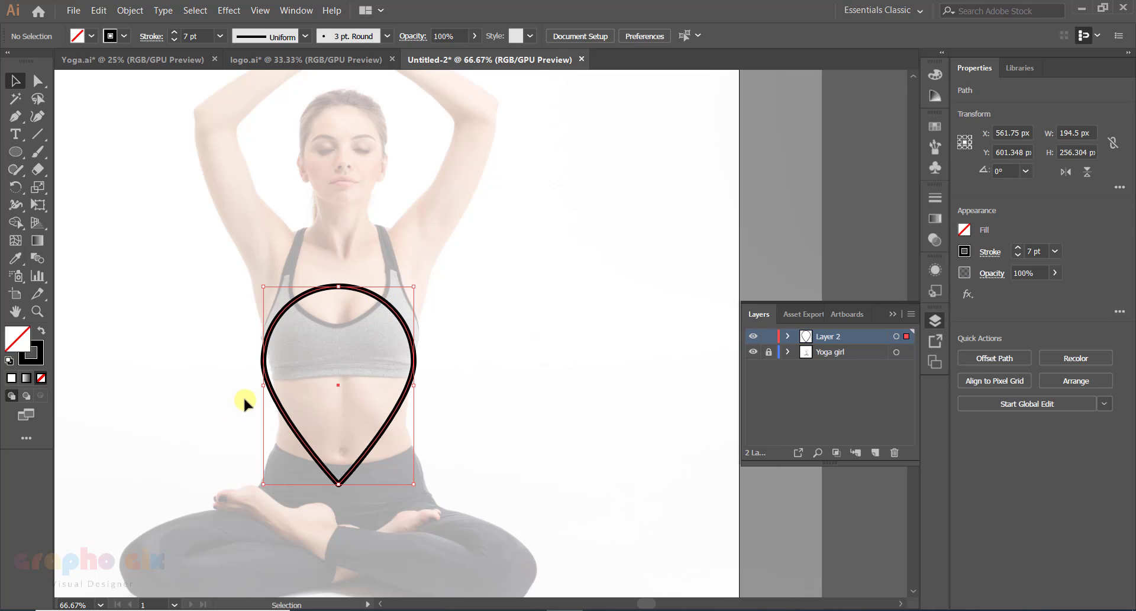
left_click(478, 357)
- Show the rulers and place a vertical guide through the teardrop's tip along the body's centre line
left_click(424, 319, "ctrl+alt")
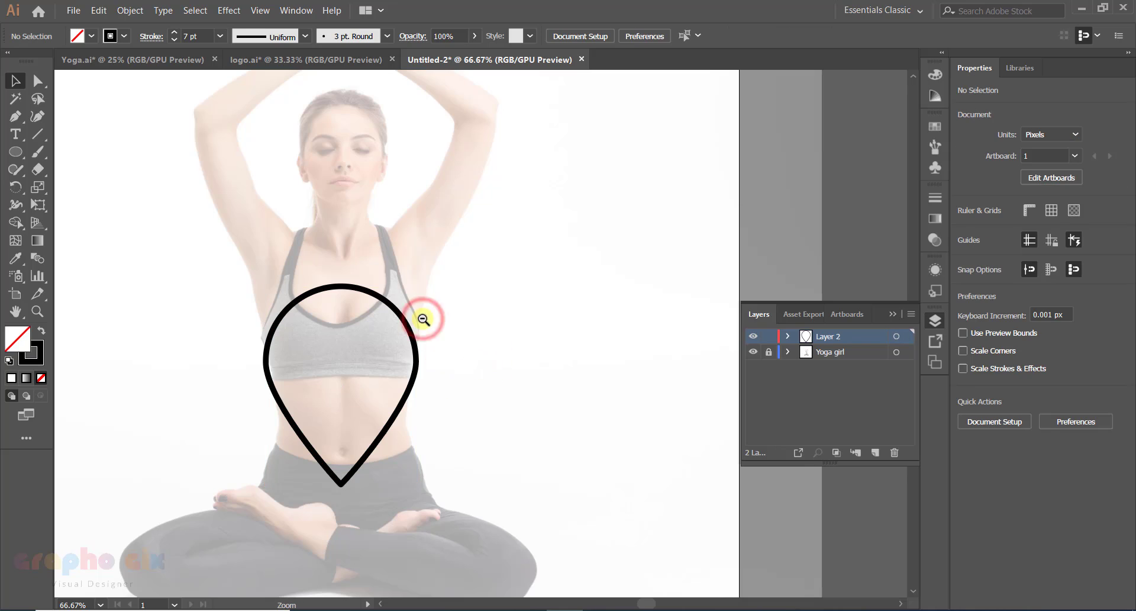
left_click_drag(402, 374, 315, 363)
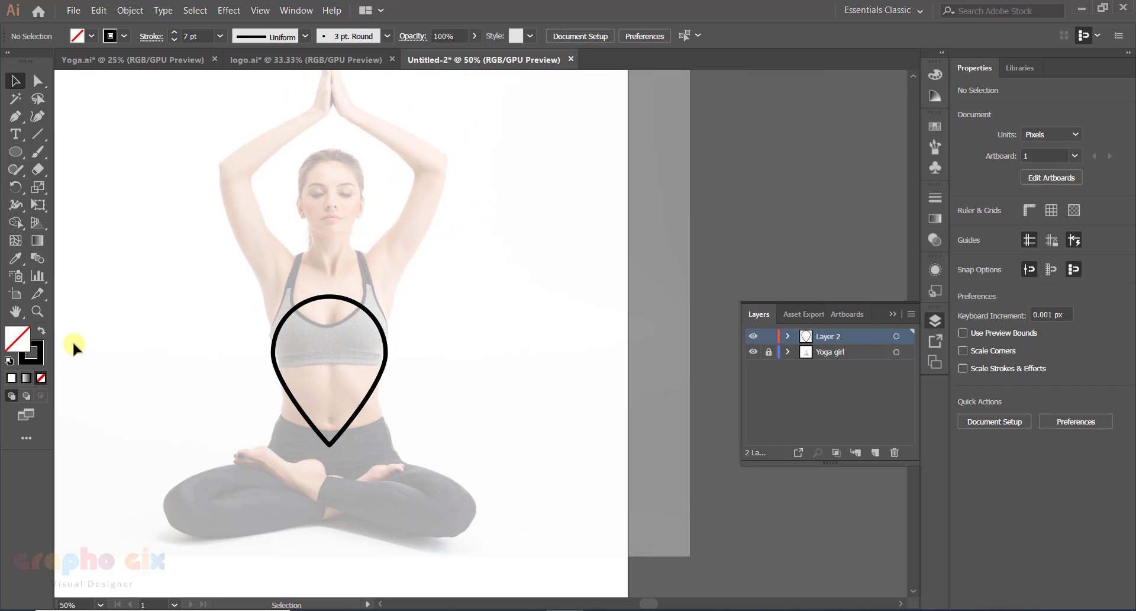
key("ctrl+r")
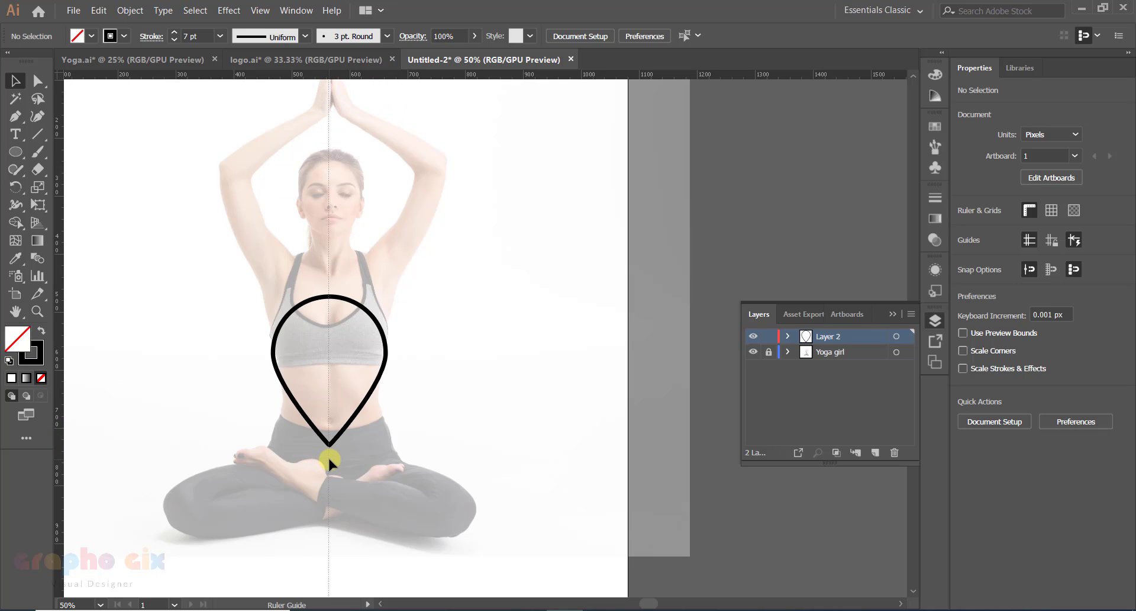
left_click_drag(328, 456, 327, 455)
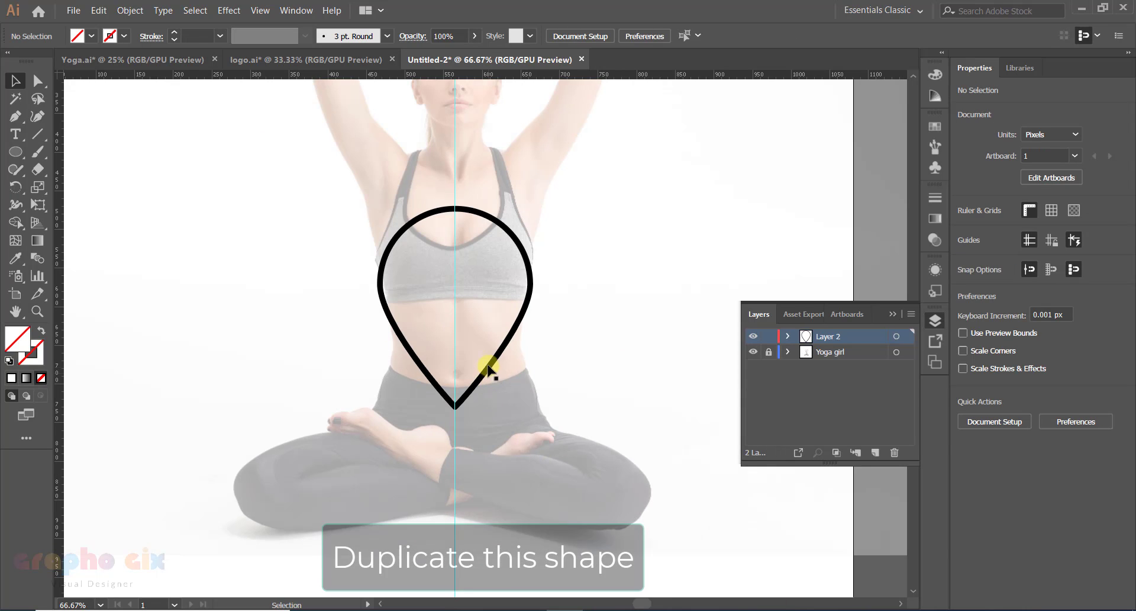
- Duplicate the torso teardrop to its left and rotate the copy by 90°
left_click(488, 364)
left_click_drag(489, 364, 299, 420)
left_click_drag(331, 453, 347, 468)
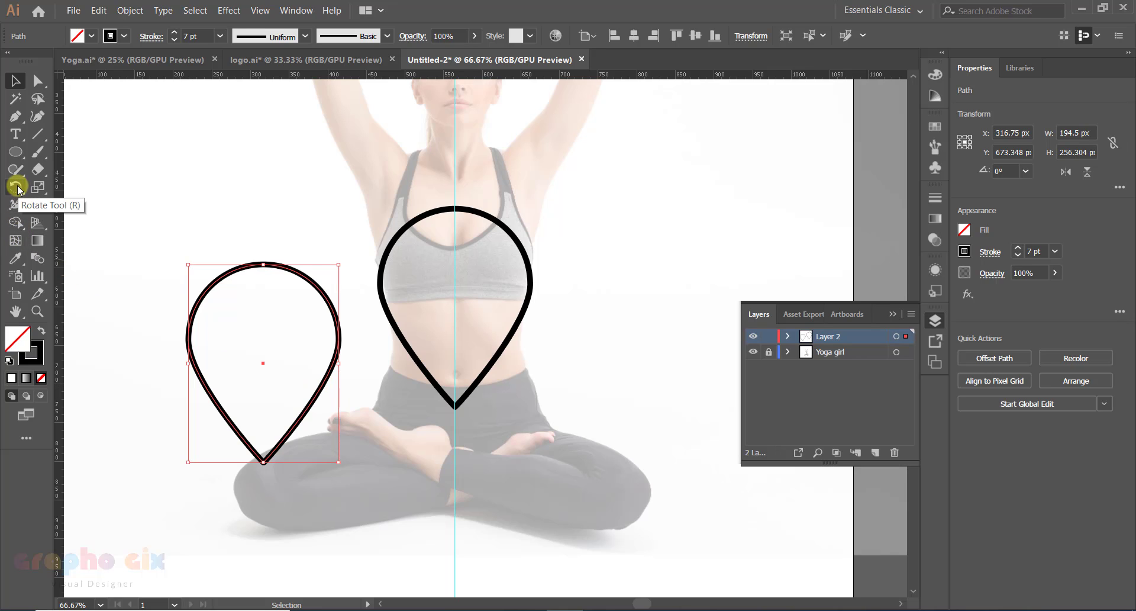
double_click(16, 187)
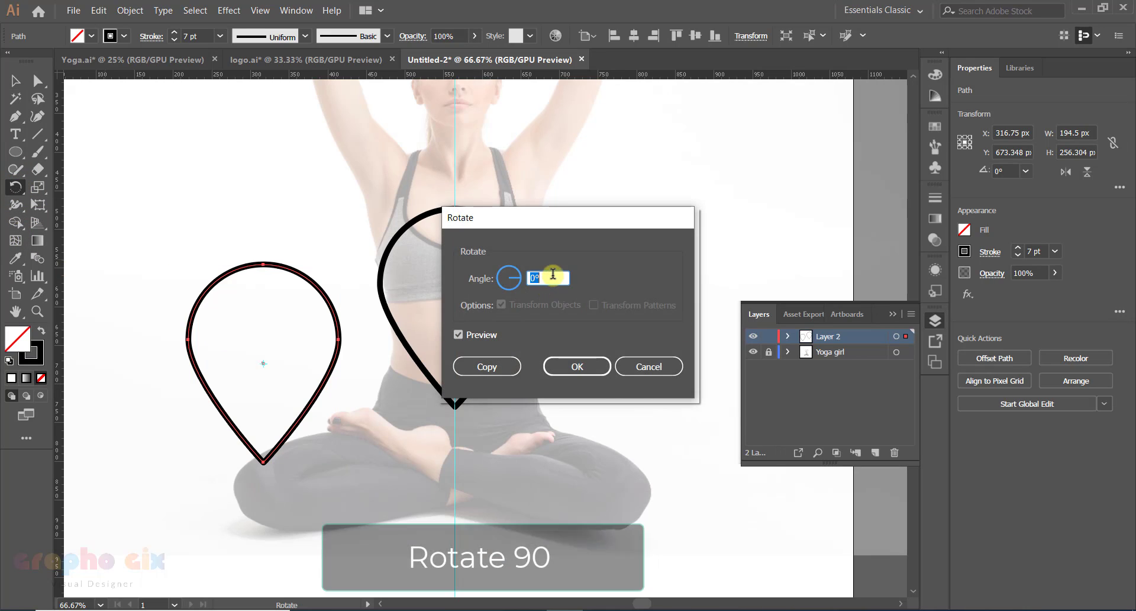
type("90")
key("Return")
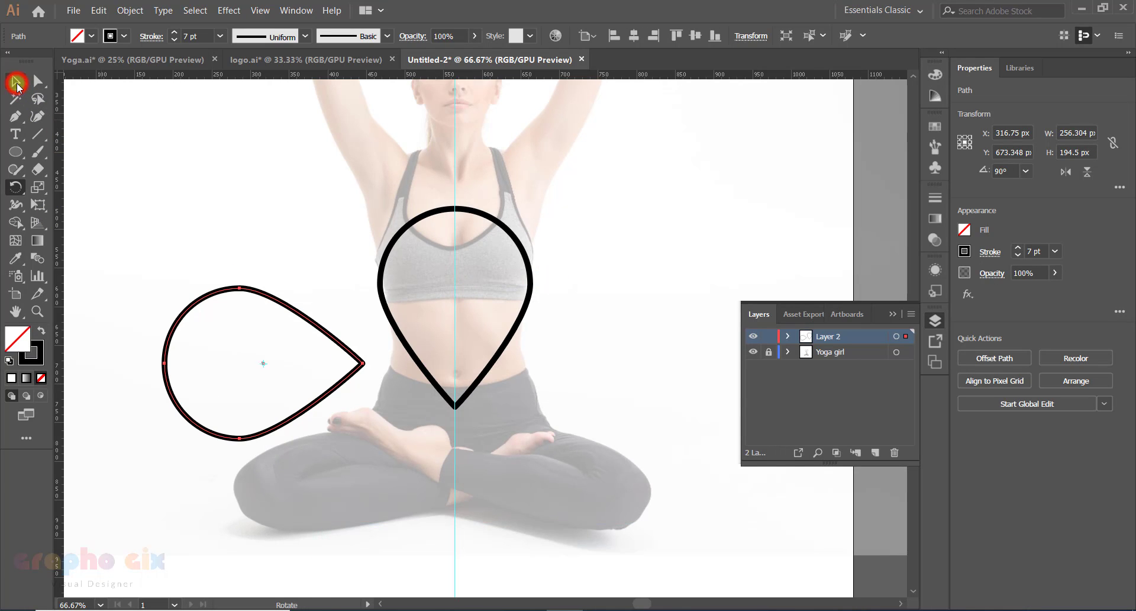
- Place the rotated teardrop over the left-hand leg near the guide and resize it to about 272 × 139.6 px
left_click(17, 85)
left_click_drag(315, 403, 403, 483)
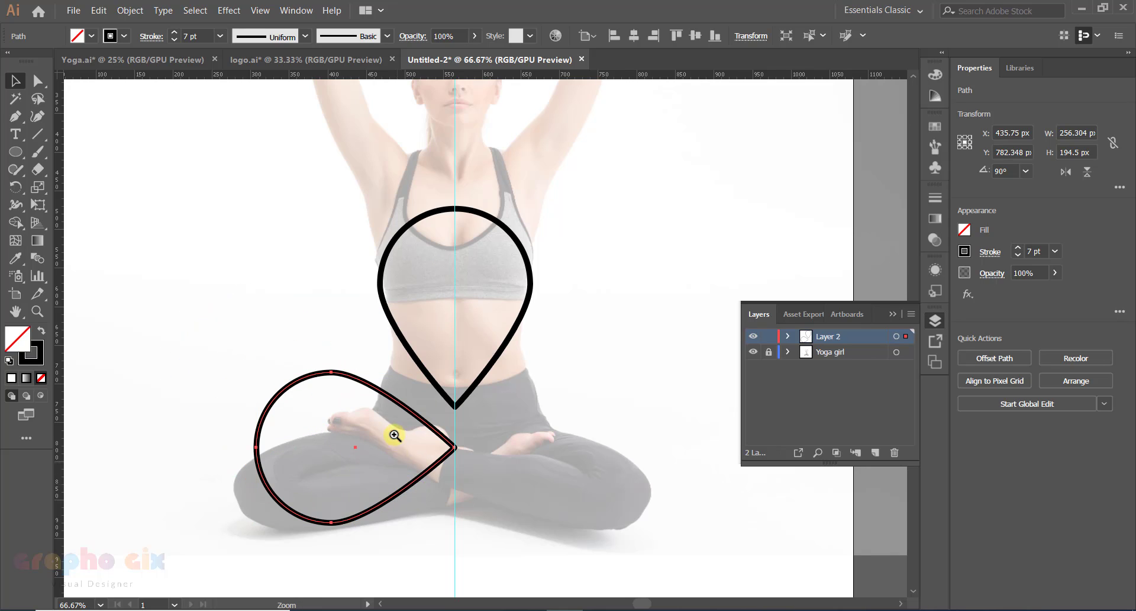
key("ctrl+equal")
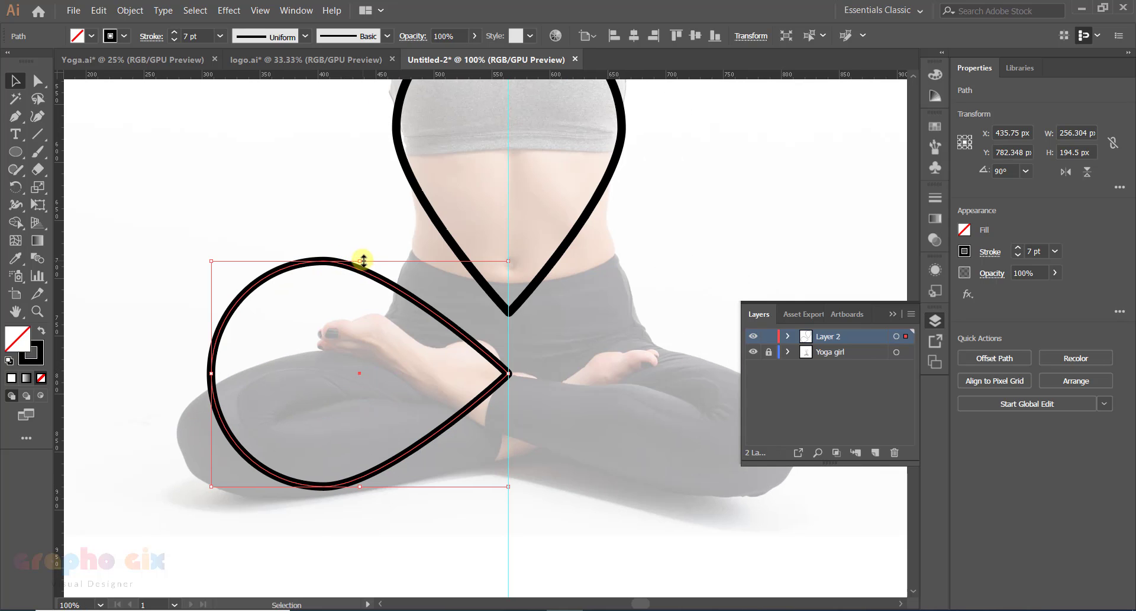
left_click_drag(364, 261, 363, 312)
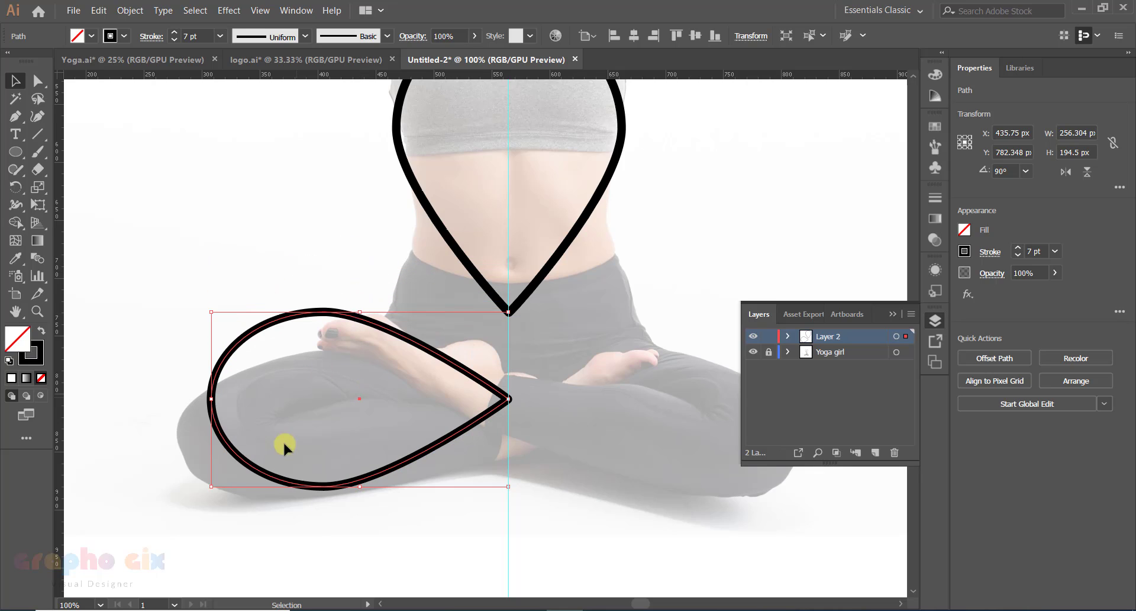
left_click_drag(208, 399, 186, 398)
left_click_drag(349, 311, 344, 324)
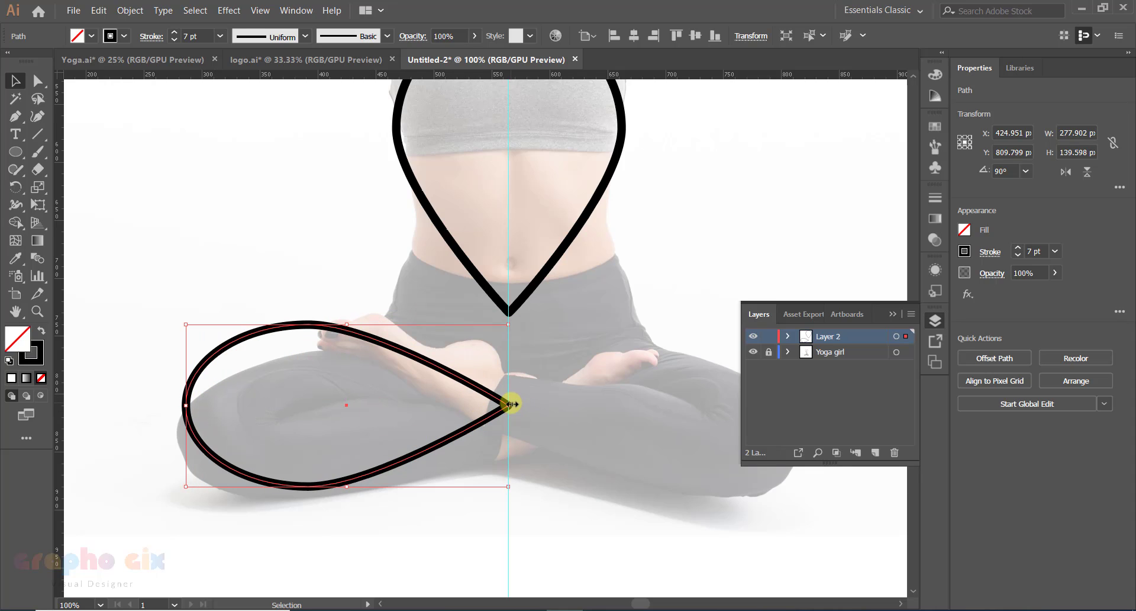
left_click_drag(508, 404, 501, 404)
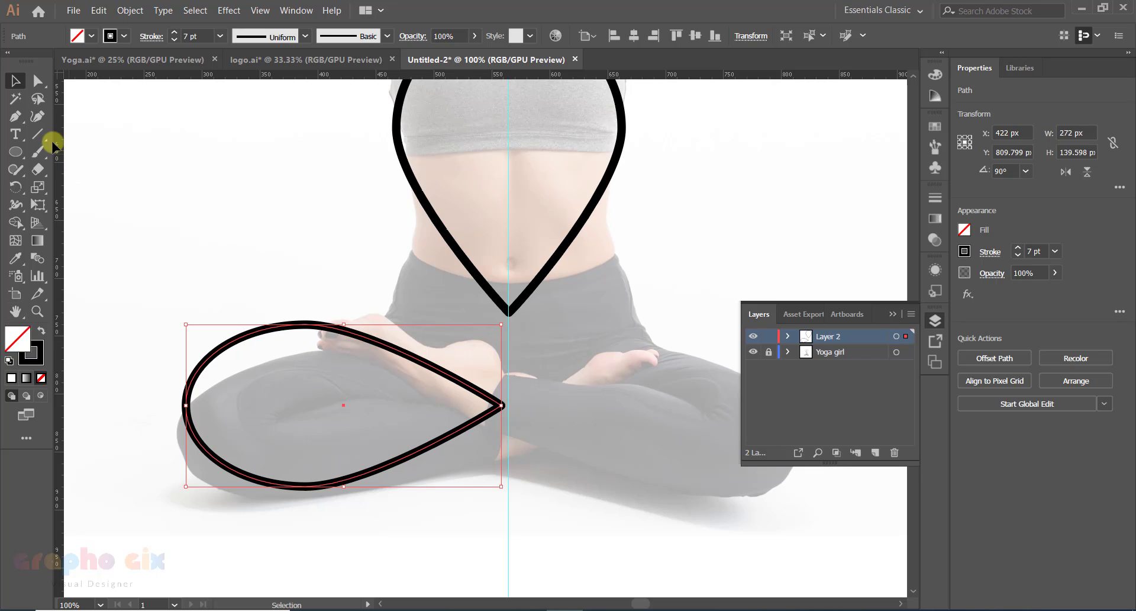
- Duplicate the leg teardrop horizontally onto the opposite leg and reflect the copy across the vertical axis
left_click(436, 355)
mouse_move(388, 349)
left_mouse_down()
mouse_move(587, 362)
mouse_move(710, 355)
left_mouse_up()
scroll(532, 385, "right", 3)
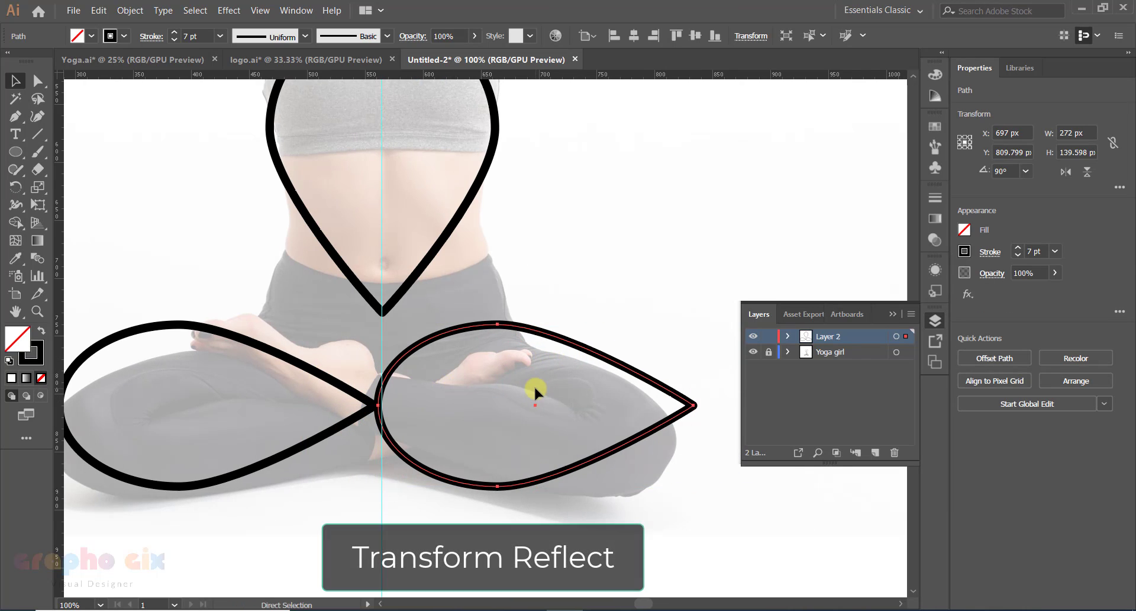
key("v")
right_click(516, 326)
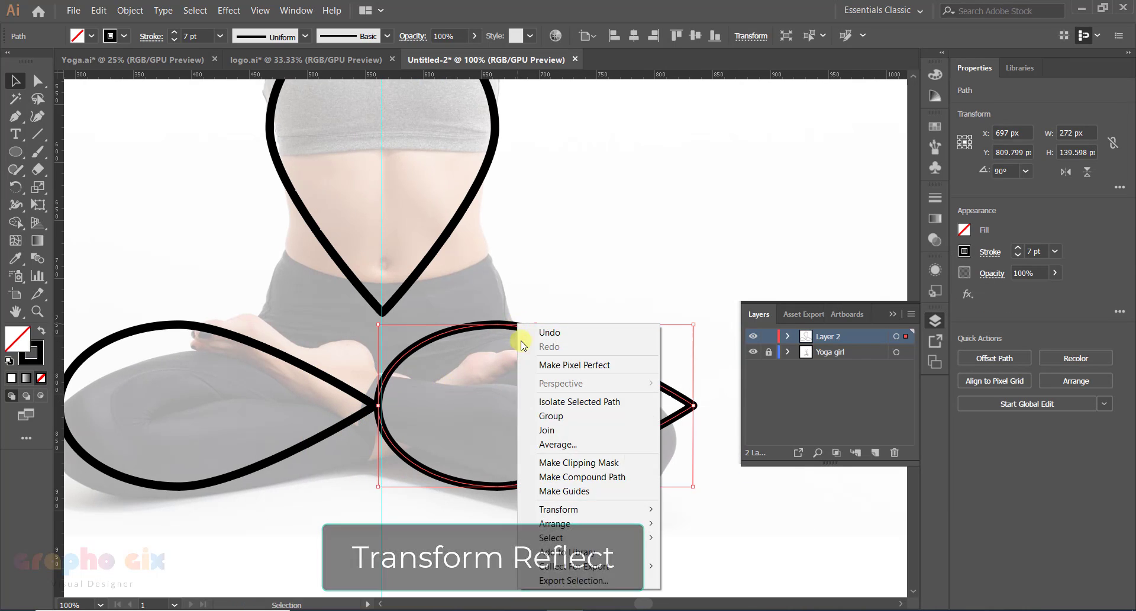
mouse_move(592, 507)
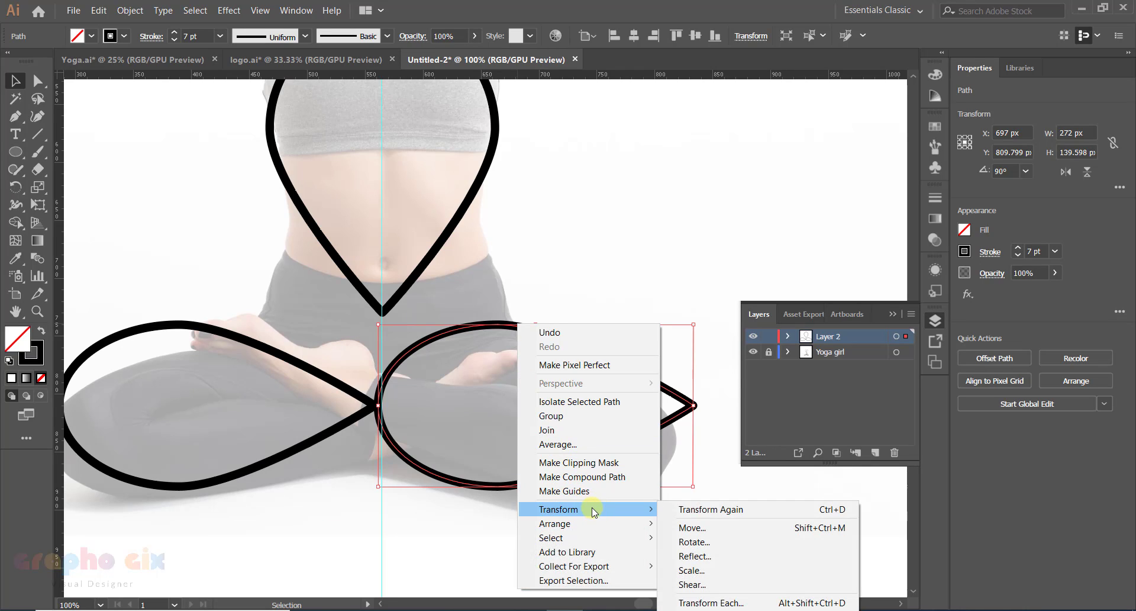
left_click(704, 555)
left_click(804, 365)
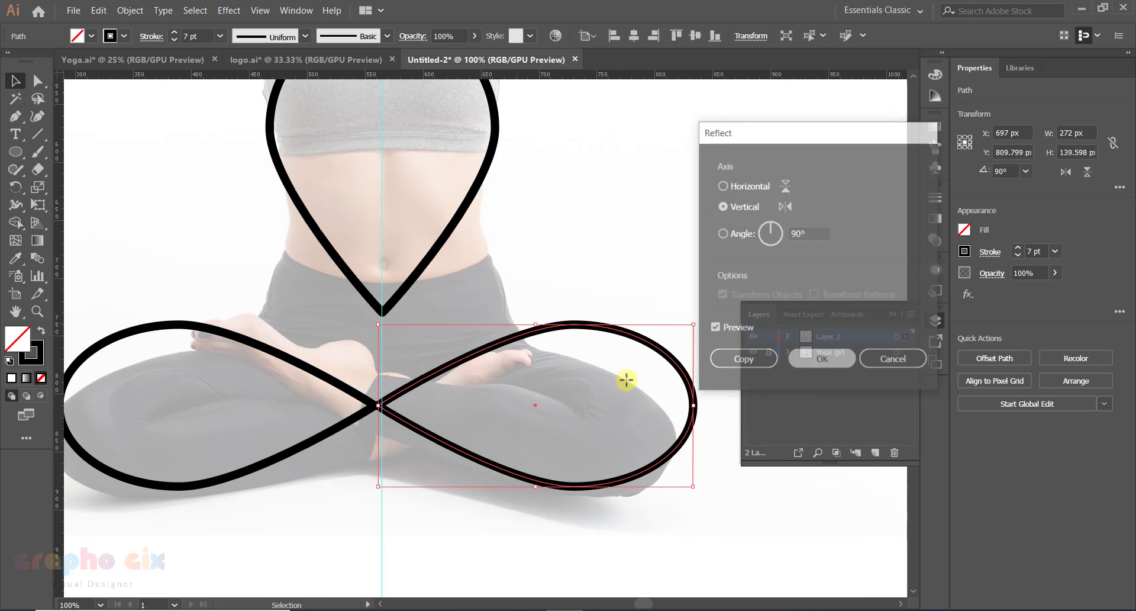
left_click(438, 512)
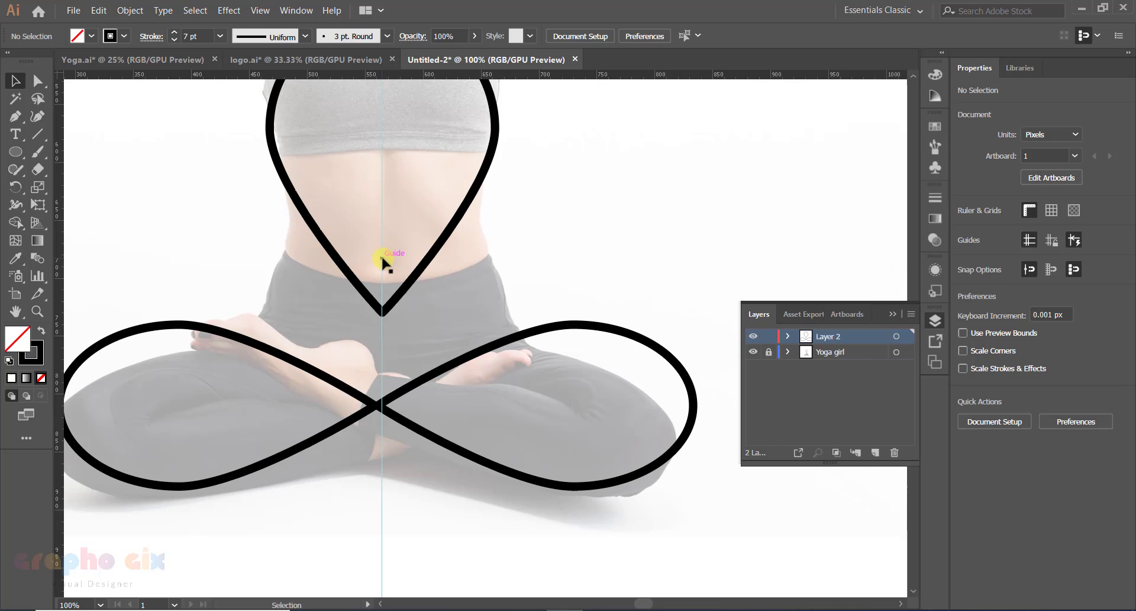
- Move the vertical guide clear of the figure and nudge the mirrored teardrop left to X 692 px so the leg tips overlap
left_click_drag(382, 263, 763, 262)
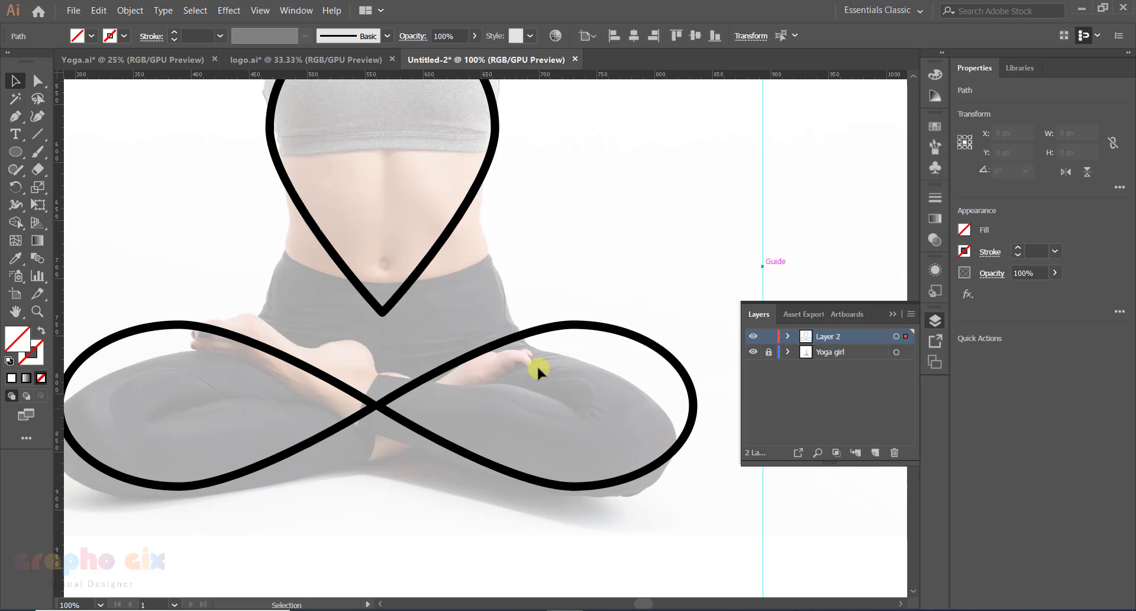
left_click(439, 390, "ctrl+alt")
left_click(469, 327, "ctrl")
left_click(470, 327, "ctrl")
left_click_drag(482, 424, 441, 428)
left_click(414, 401)
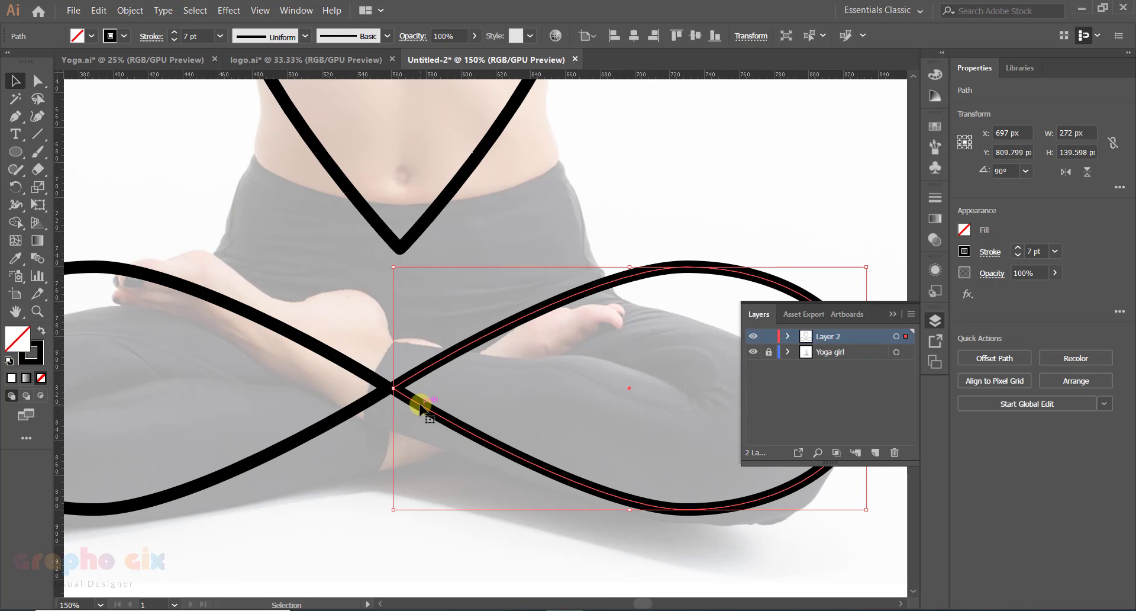
key("Left")
key("Left")
key("Left")
key("Left")
key("Left")
key("Left")
key("Left")
key("Left")
key("Left")
key("Left")
left_click(339, 496)
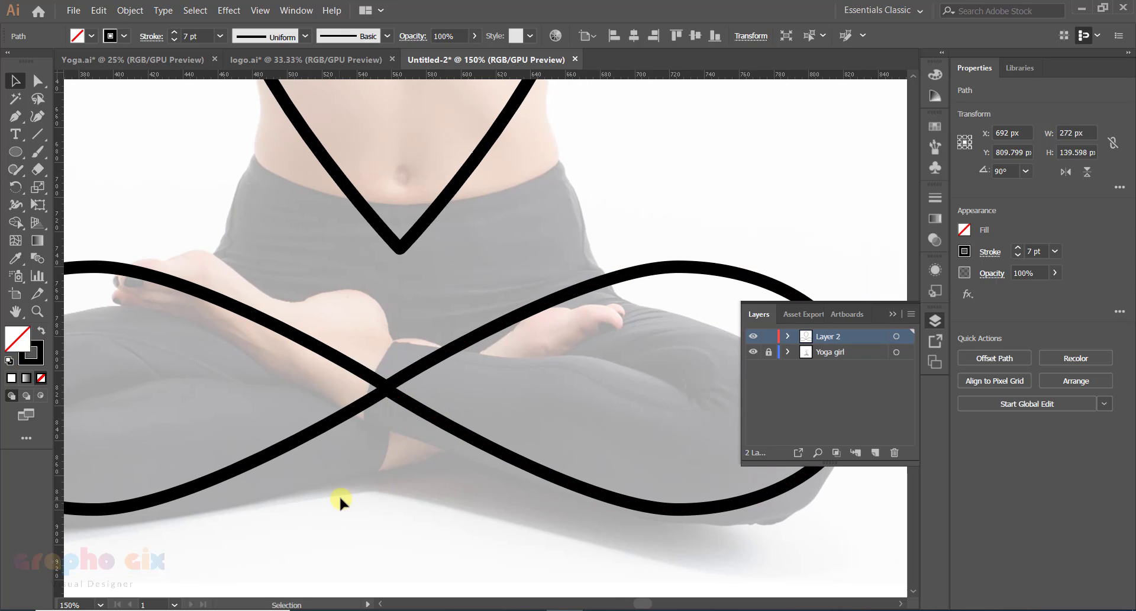
- Select both leg teardrops and divide them with the Pathfinder's Divide operation
left_click(436, 408, "ctrl+alt")
left_click(436, 408, "ctrl+alt")
left_click_drag(547, 335, 489, 457)
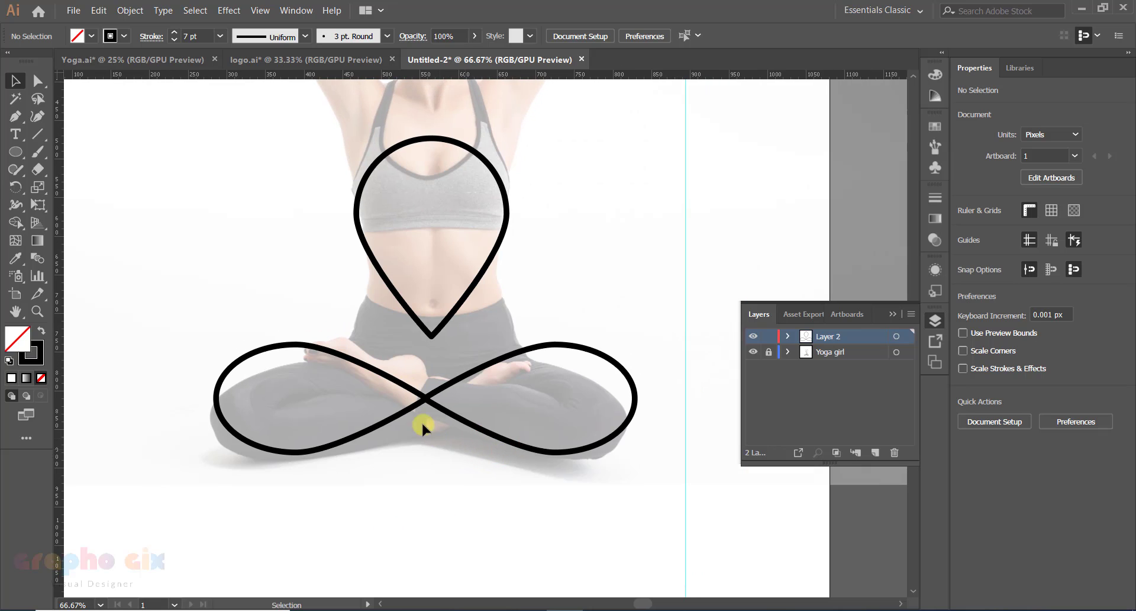
left_click_drag(590, 472, 651, 486)
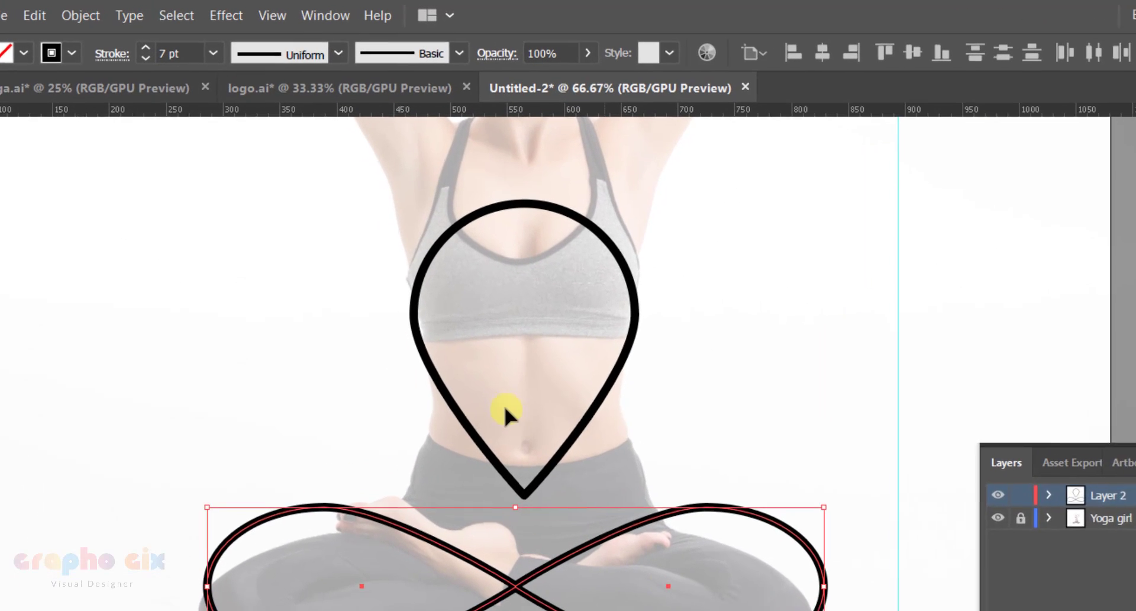
left_click(328, 24)
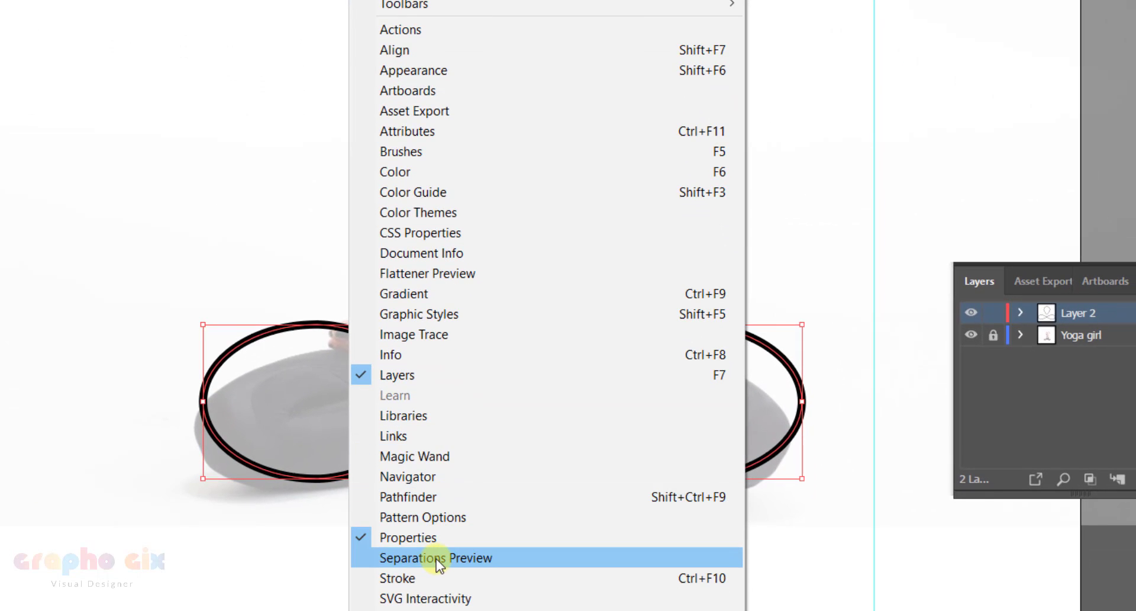
left_click(415, 498)
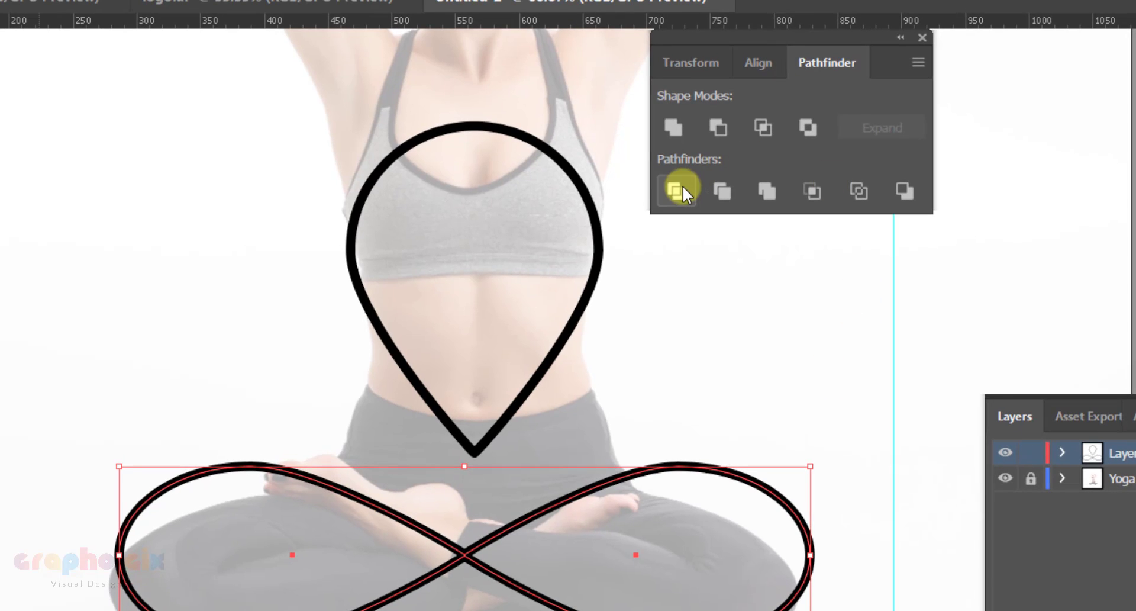
left_click(680, 188)
left_click(858, 372)
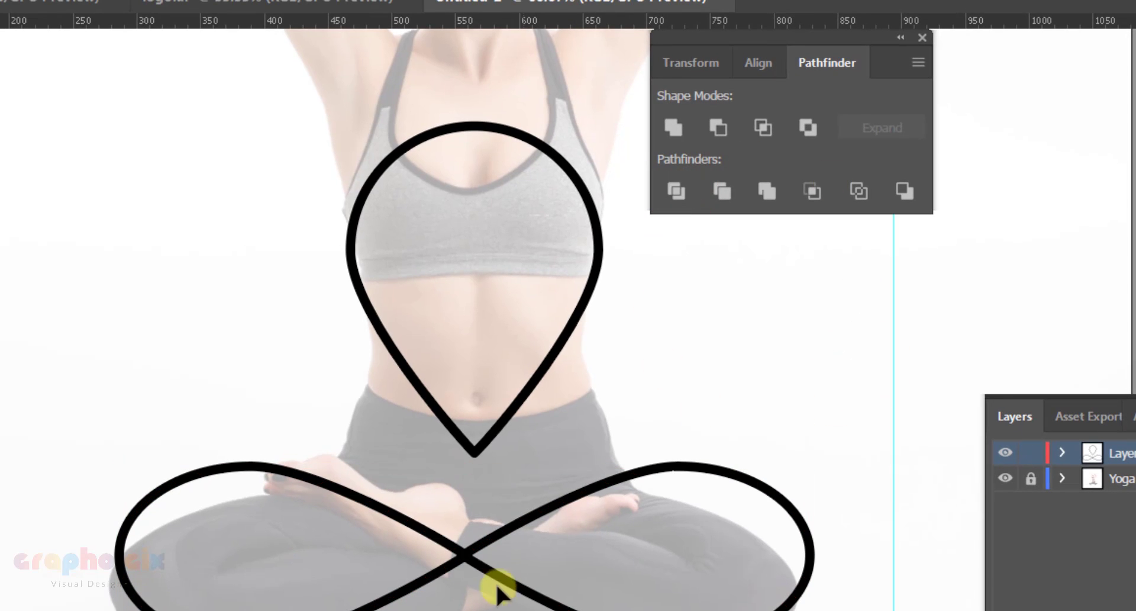
- Shift the divided leg group to about X 552 px and lower the torso teardrop until its tip reaches the legs' crossing point
left_click(470, 520)
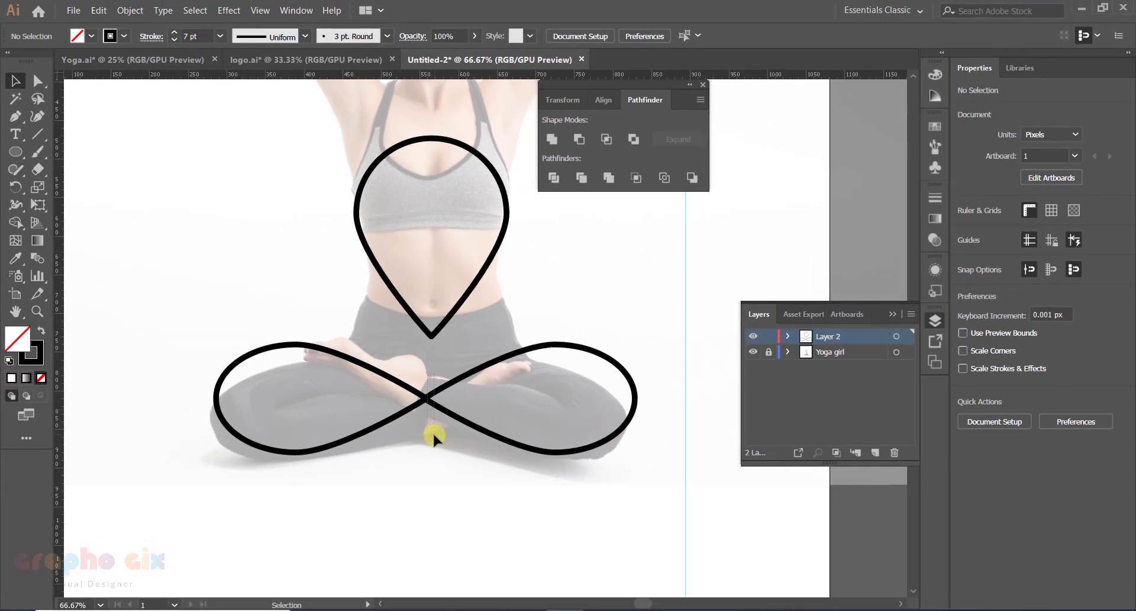
left_click(428, 399)
mouse_move(434, 402)
left_mouse_down()
mouse_move(540, 363)
mouse_move(426, 385)
mouse_move(421, 403)
left_mouse_up()
left_click(443, 492)
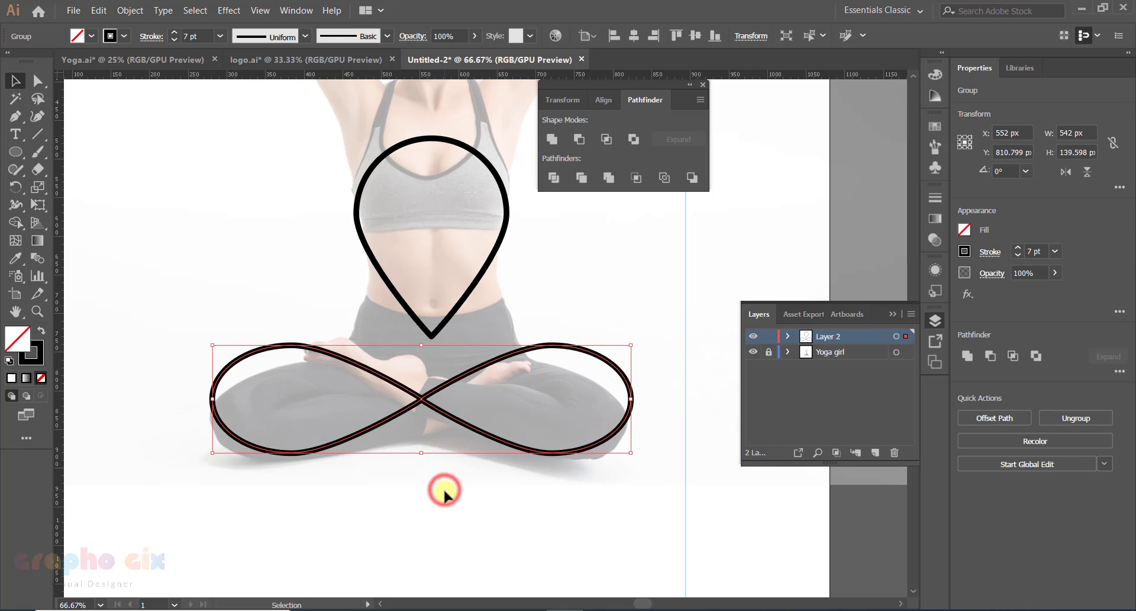
left_click_drag(430, 360, 420, 448)
left_click(413, 474)
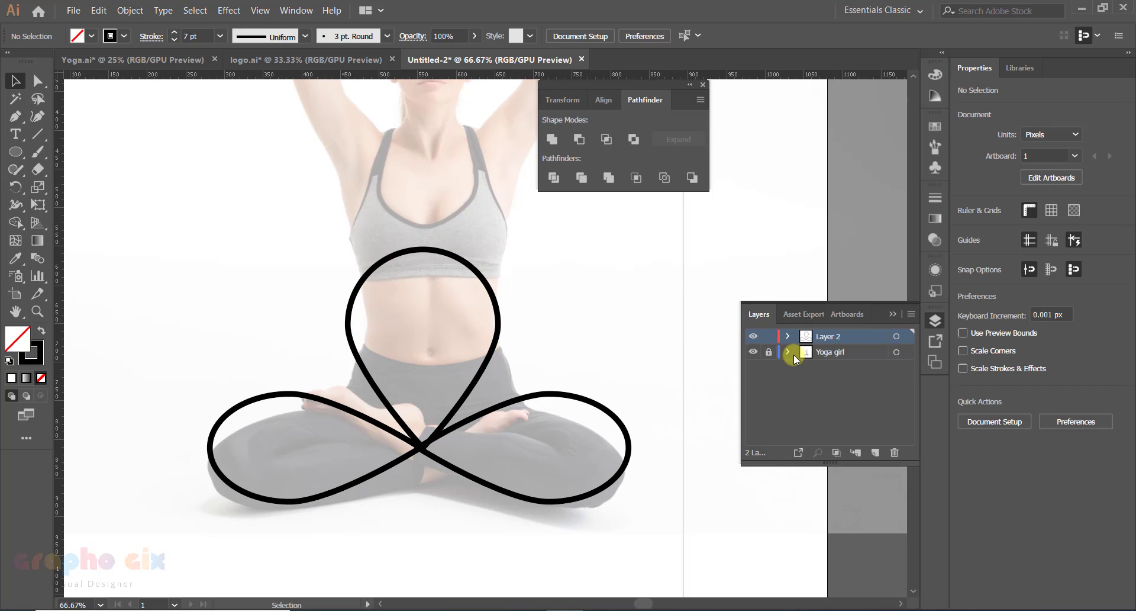
- Hide the Yoga girl layer and shift the torso teardrop slightly left to line its tip up with the crossing of the legs
left_click(752, 352)
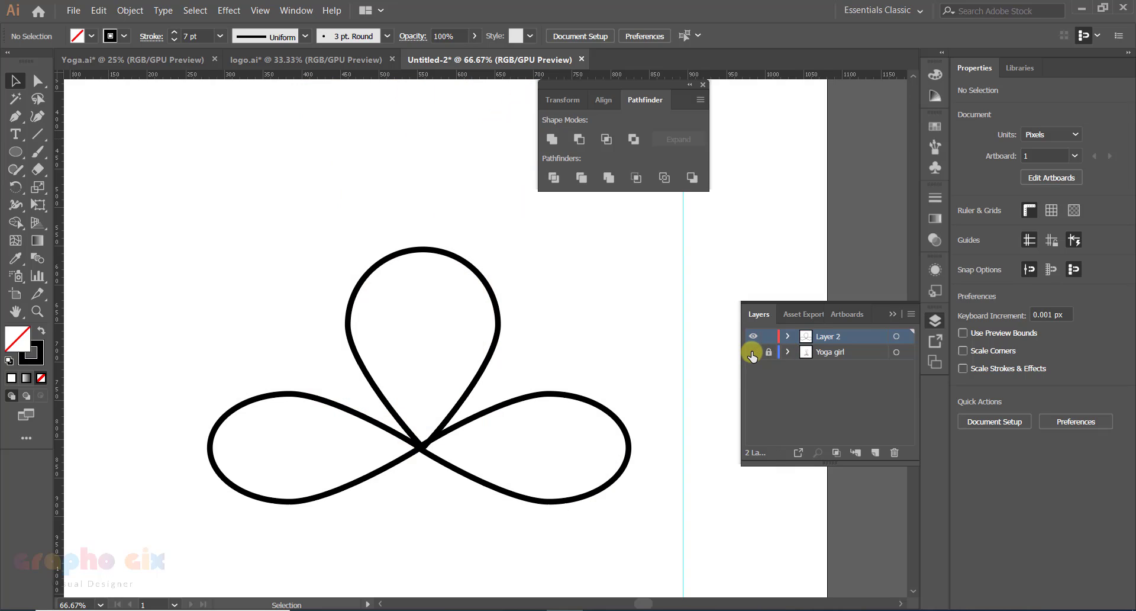
left_click(459, 407)
key("ctrl+h")
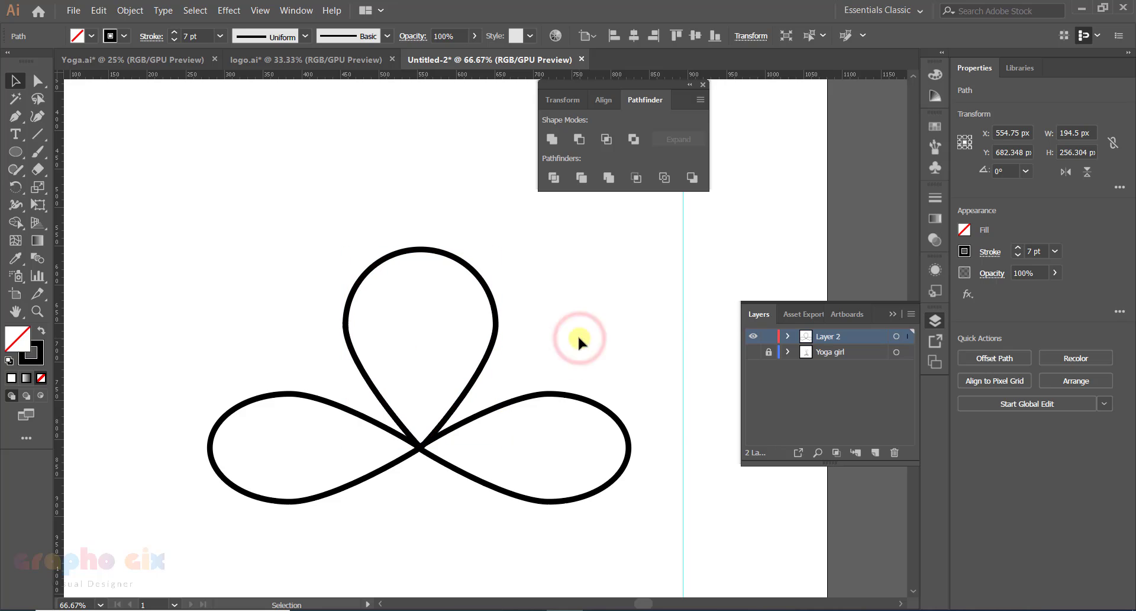
left_click(579, 337)
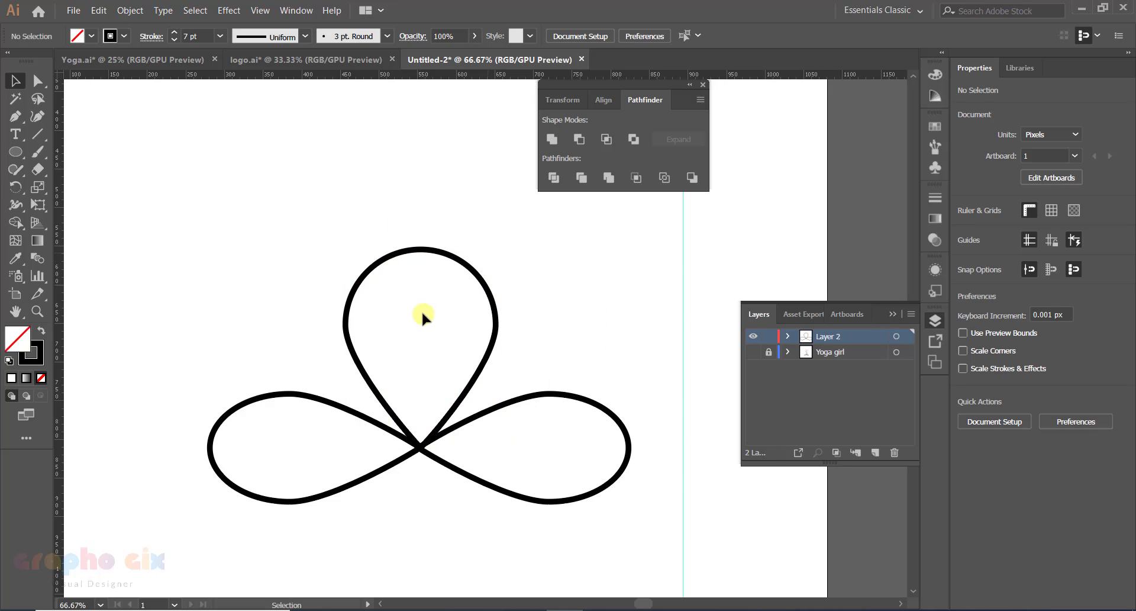
- Show the Yoga girl layer and draw a flat ellipse about 242 × 61 px beside the woman's upper body
left_click(753, 351)
left_click(395, 334, "ctrl+alt")
left_click(395, 334, "ctrl+alt")
left_click_drag(576, 354, 424, 421)
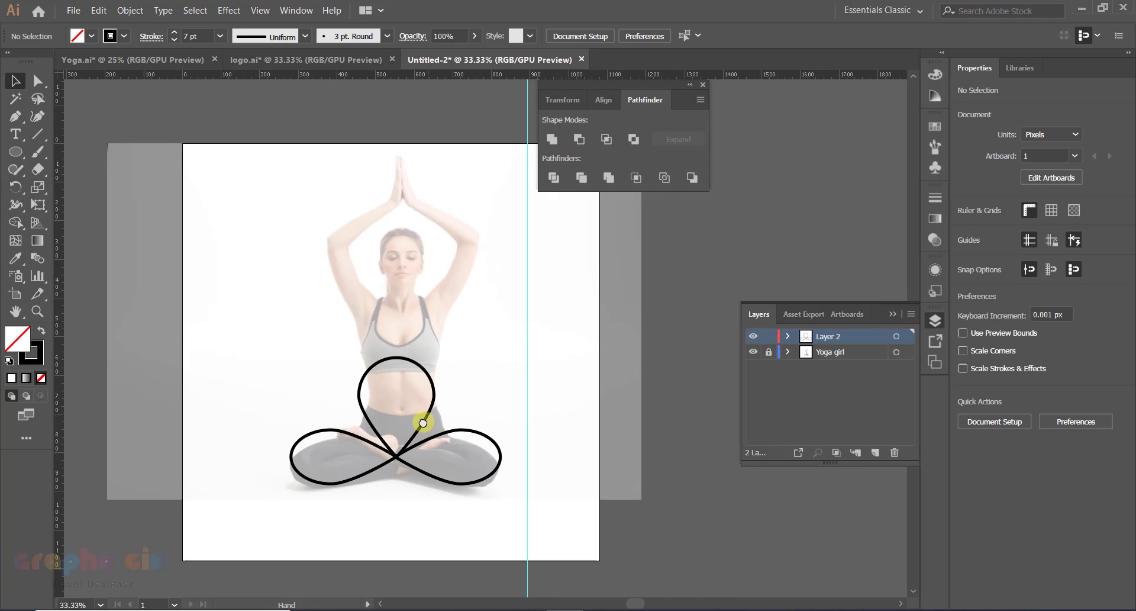
left_click(411, 318, "ctrl")
left_click_drag(485, 340, 422, 367)
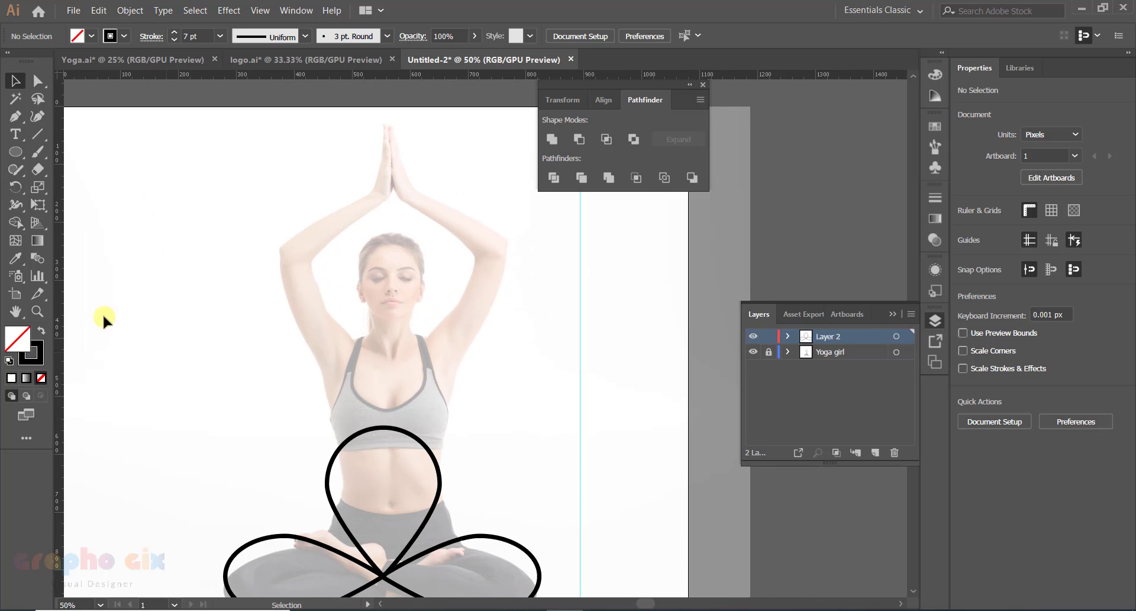
left_click(14, 152)
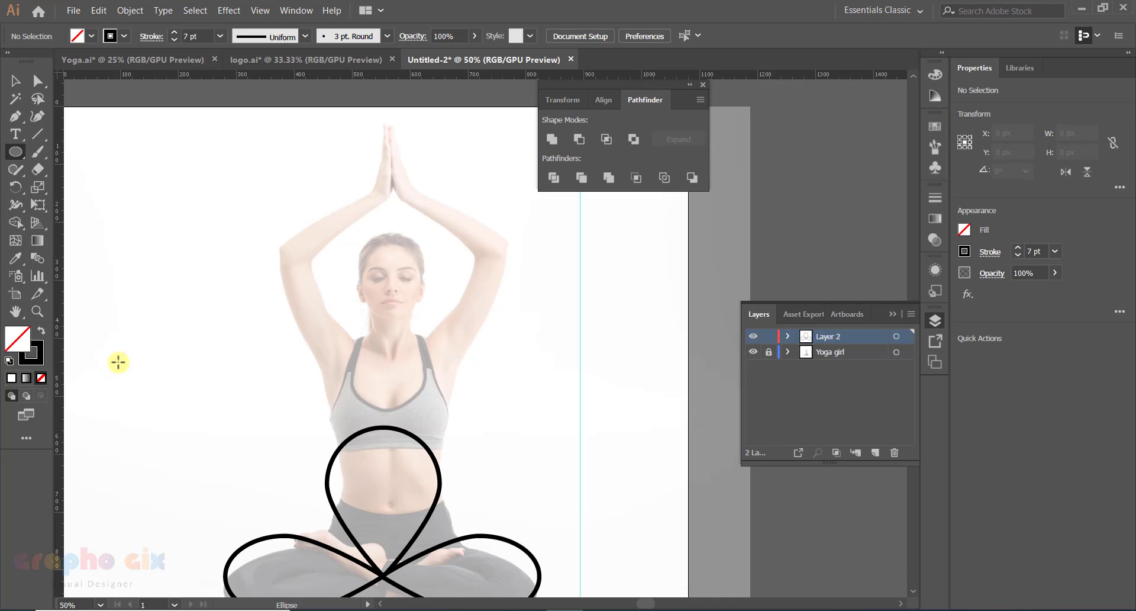
left_click_drag(118, 362, 256, 397)
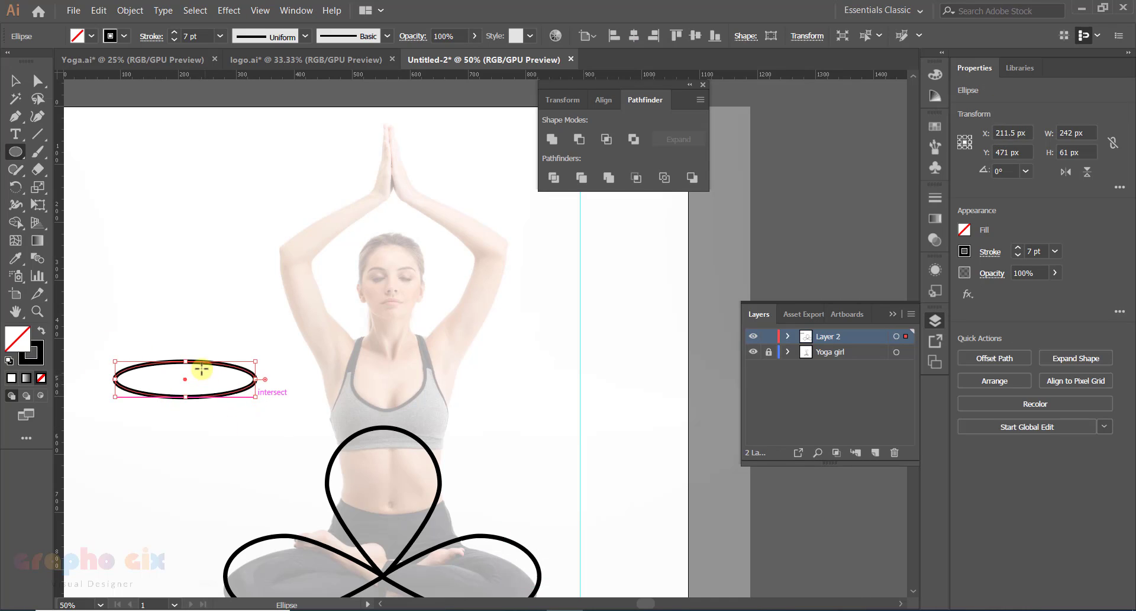
- Convert the ellipse's two end anchor points to corners, giving it a pointed leaf shape
left_click(36, 86)
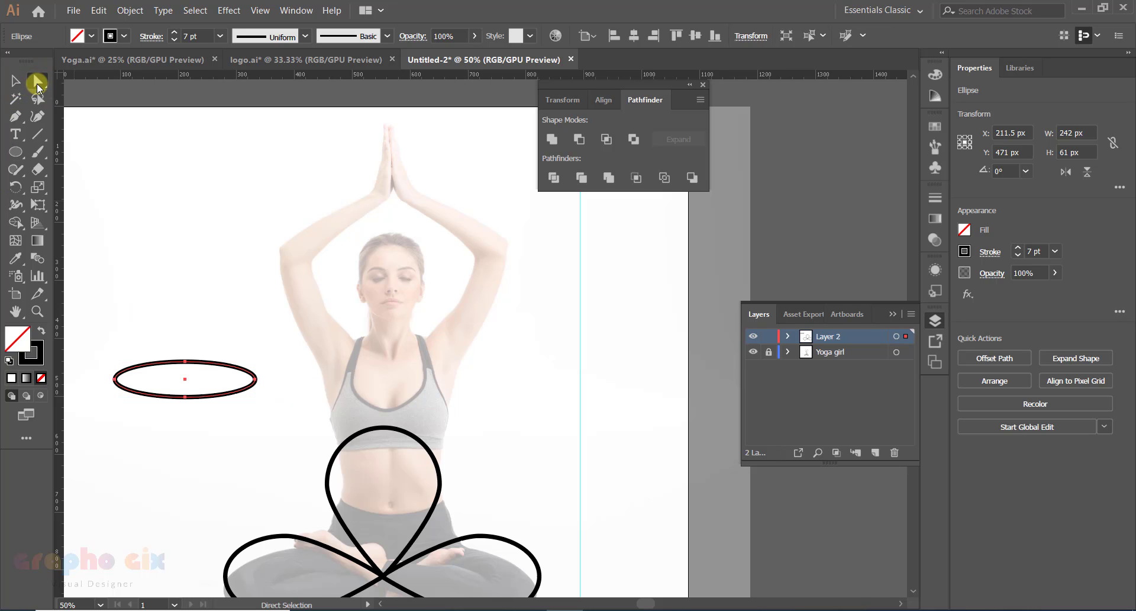
left_click(222, 312)
left_click(231, 344, "ctrl")
left_click_drag(431, 403, 335, 373)
left_click_drag(198, 347, 232, 395)
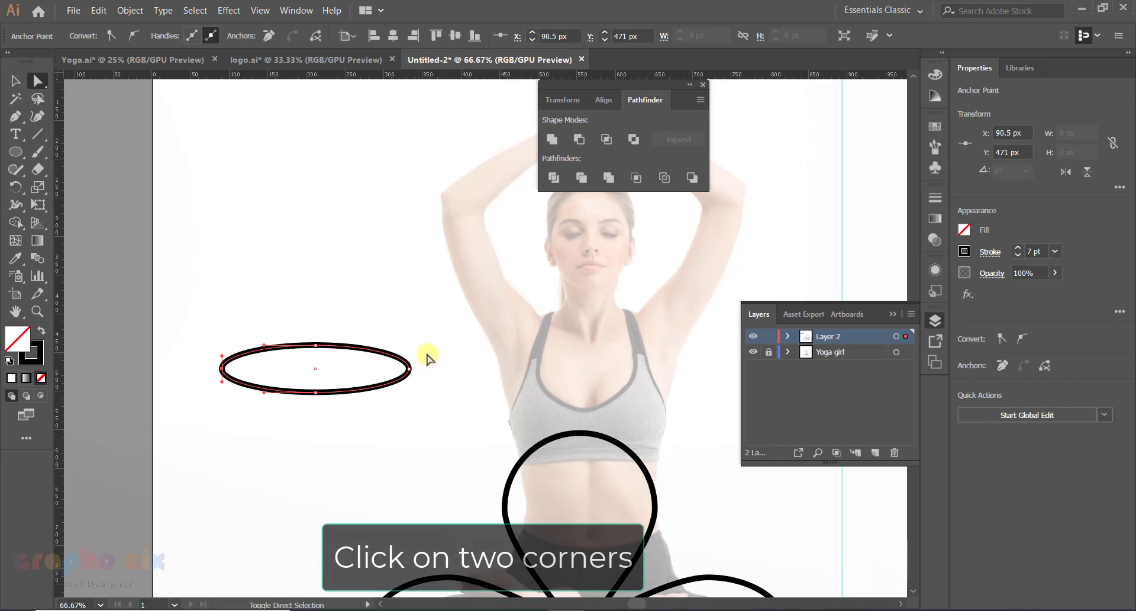
left_click_drag(427, 354, 391, 383)
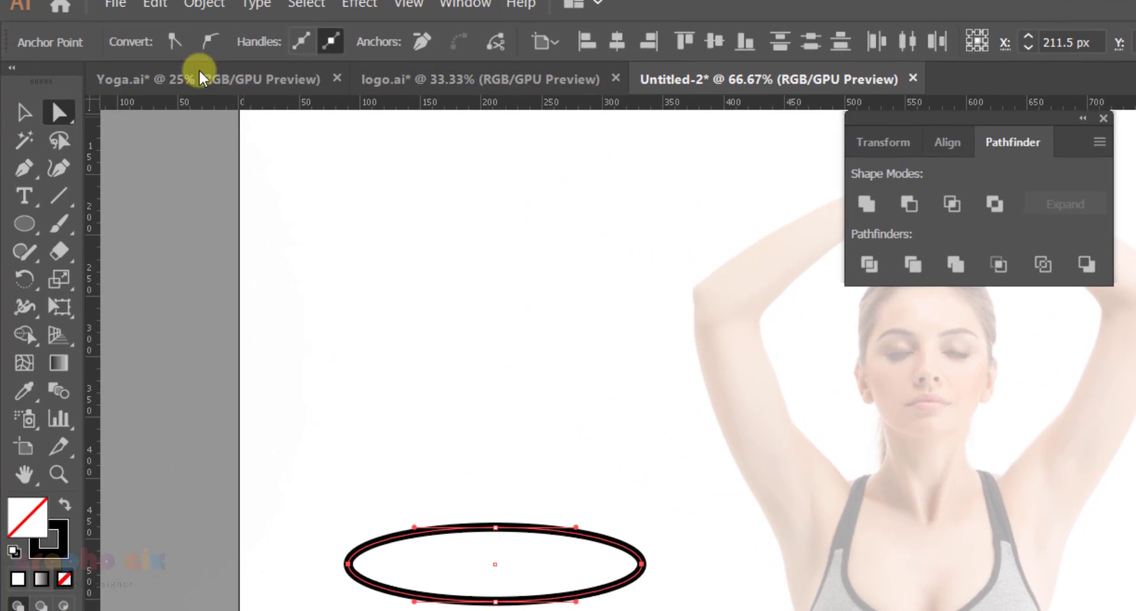
left_click(157, 40)
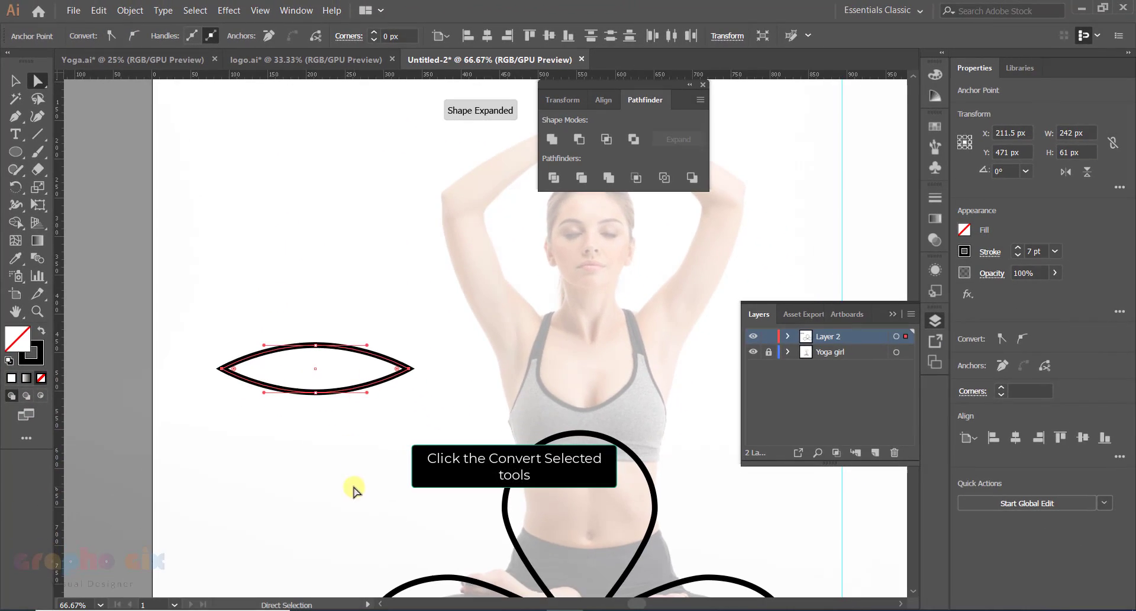
left_click(355, 488)
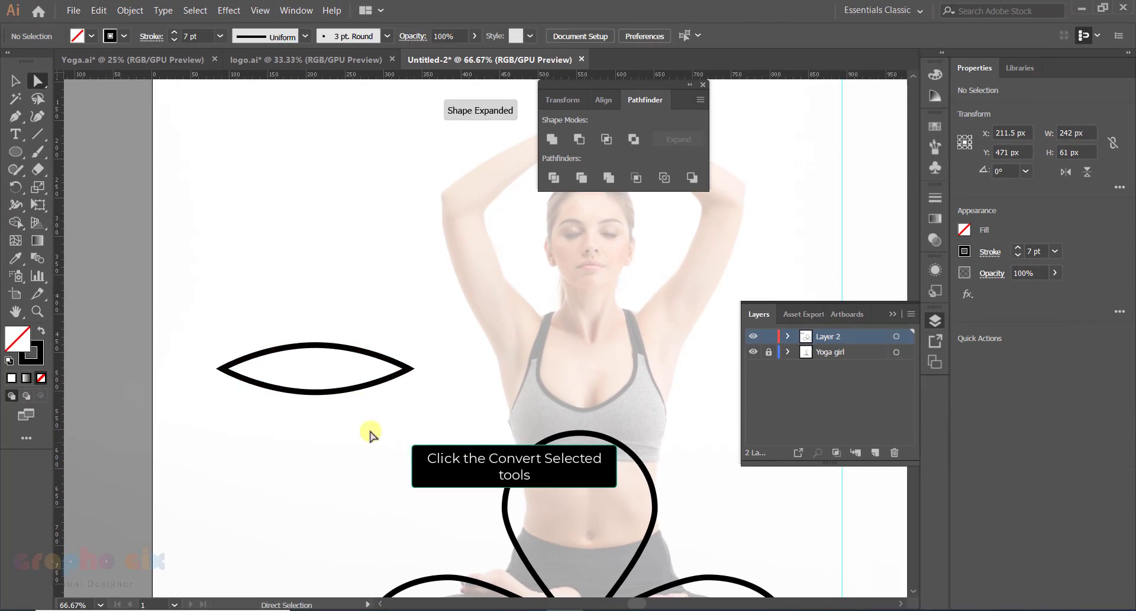
- Select the leaf's upper middle anchor point and nudge it up to Y 424.5 px
scroll(318, 352, "up", 1)
mouse_move(317, 352)
left_mouse_down()
mouse_move(446, 378)
mouse_move(305, 341)
left_mouse_up()
left_click_drag(269, 287, 337, 348)
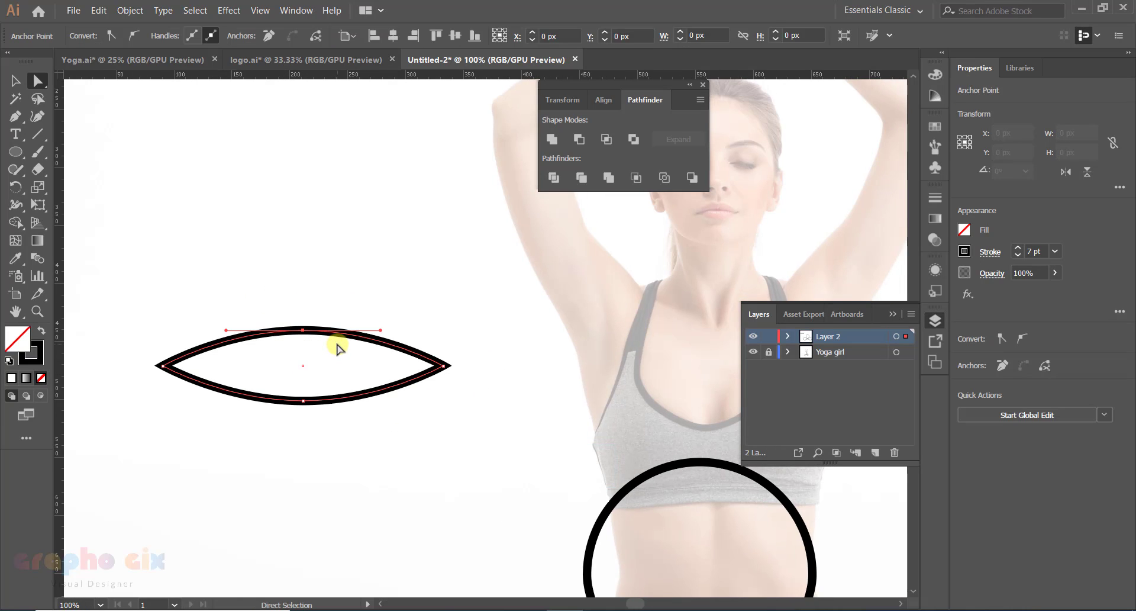
key("Up")
key("Up")
key("Up")
key("Up")
key("Up")
key("Up")
key("Up")
key("Up")
key("Up")
key("Up")
key("Up")
key("Up")
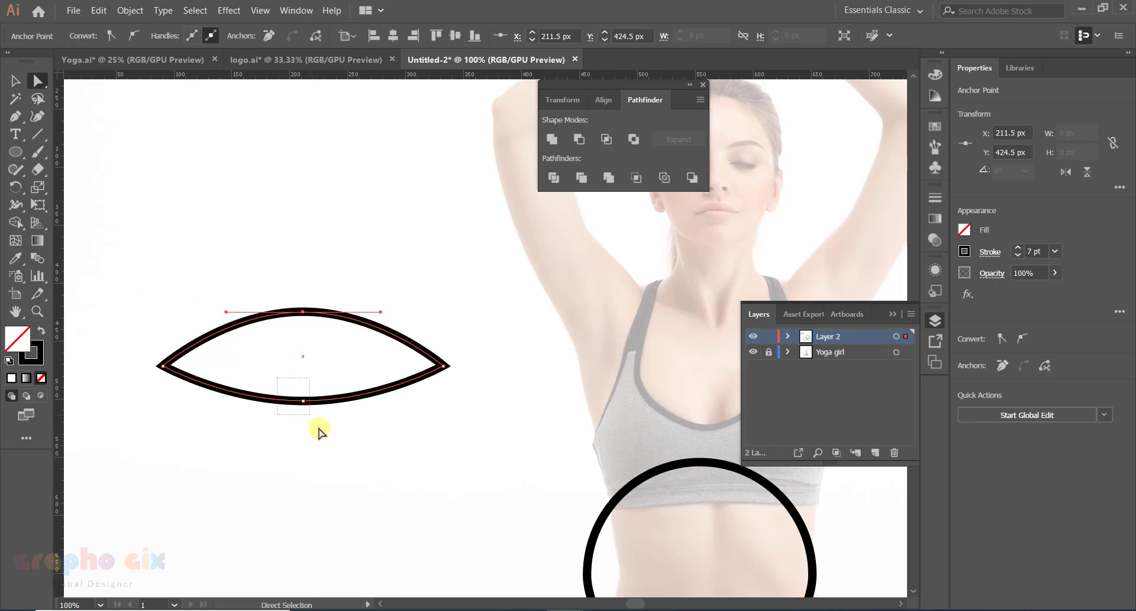
- Nudge the leaf's lower middle anchor point down to Y 524.5 px and deselect the shape
key("Down")
key("Down")
key("Down")
key("Down")
key("Down")
key("Down")
key("Down")
key("Down")
key("Down")
key("Down")
key("Down")
key("Down")
key("Down")
key("Down")
key("Down")
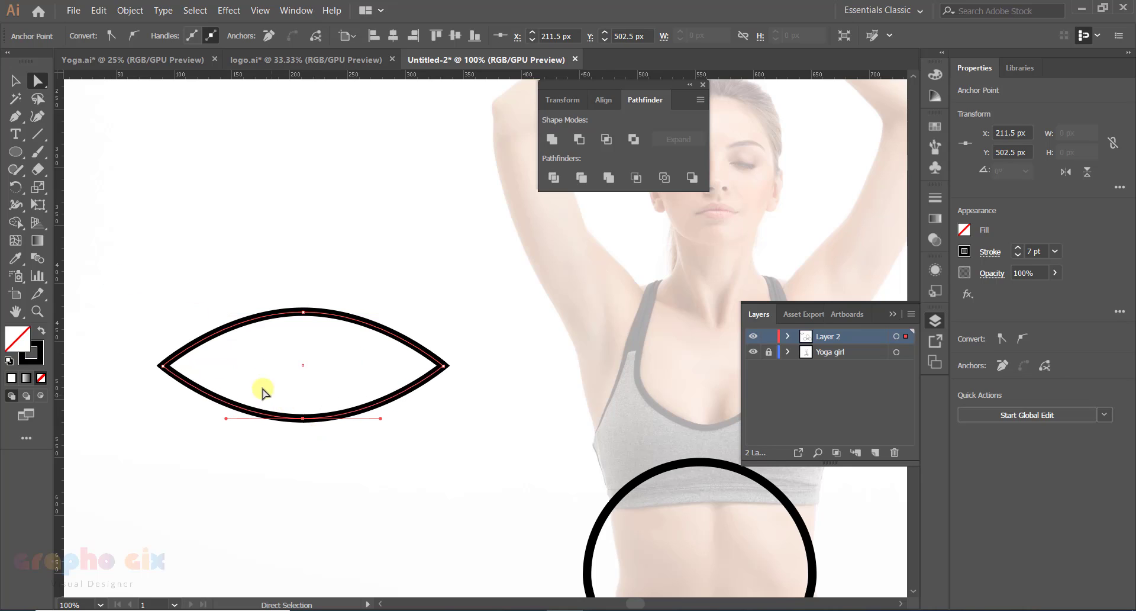
key("Down")
key("Down")
key("Down")
key("Down")
key("Down")
key("Down")
key("Down")
key("Down")
key("Down")
left_click(15, 80)
left_click(474, 401)
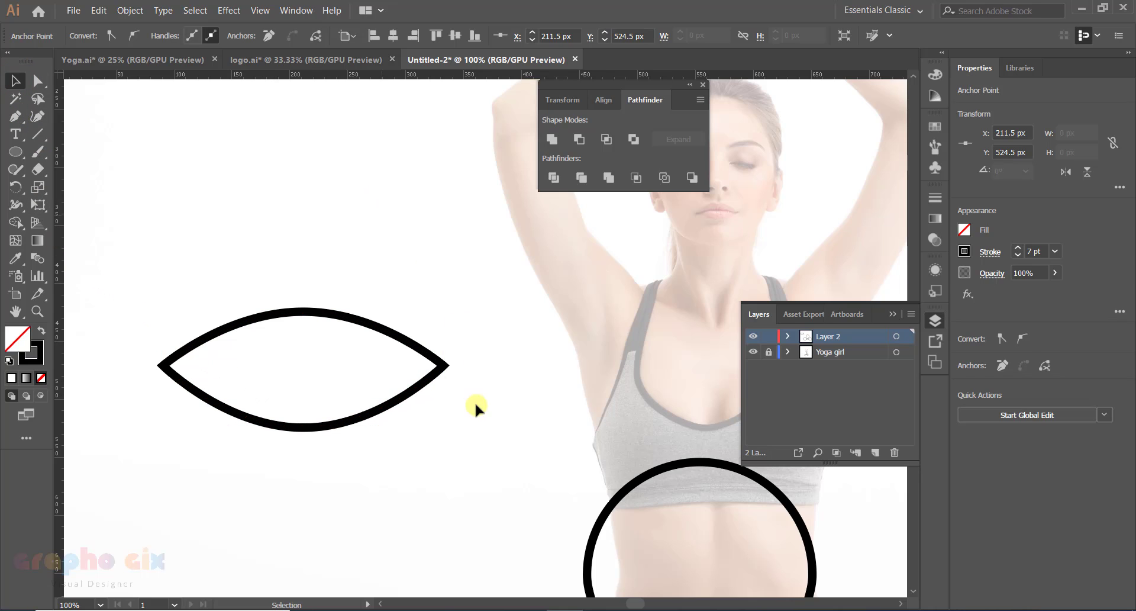
- Rotate the leaf to about 319° and place its lower tip against the torso teardrop at about X 373, Y 533 px
left_click(441, 340, "ctrl+alt")
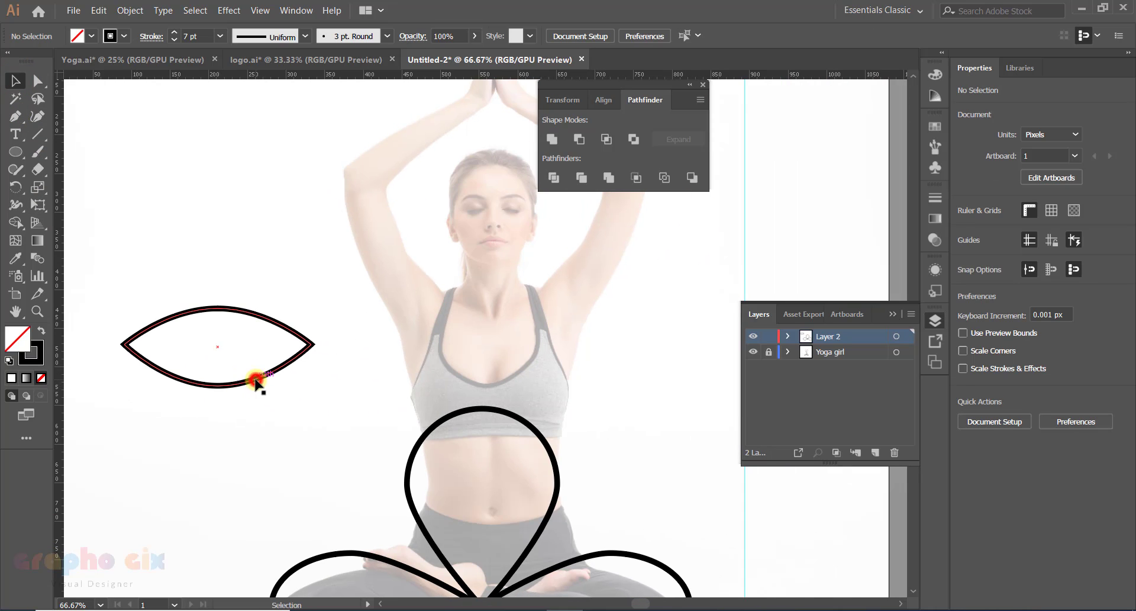
left_click_drag(255, 381, 360, 478)
left_click_drag(225, 484, 236, 396)
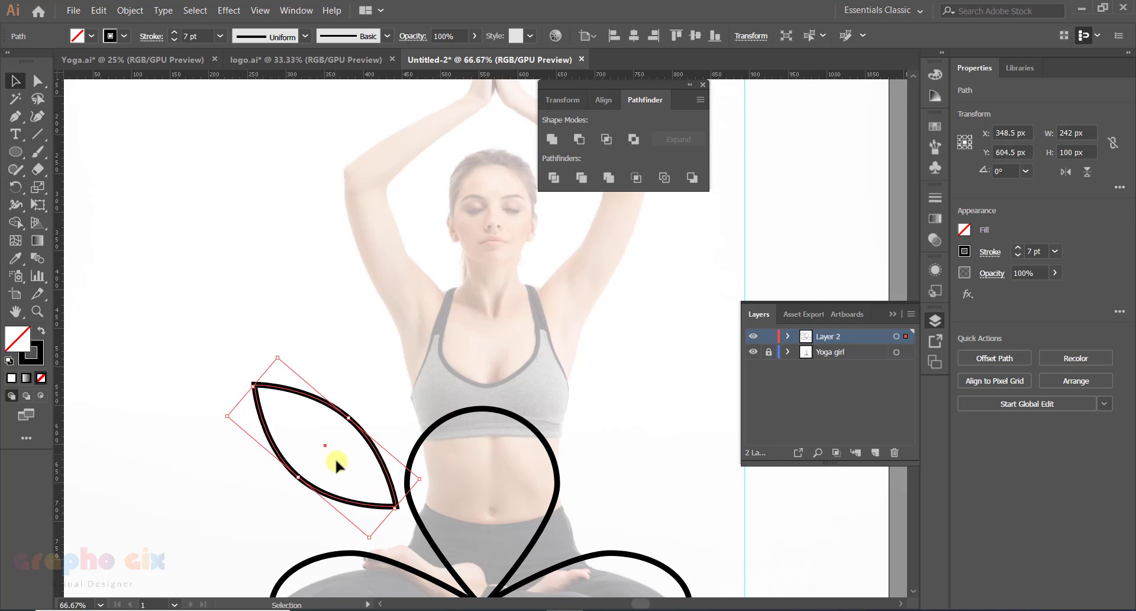
left_click_drag(327, 490, 341, 436)
left_click(200, 444)
scroll(482, 388, "down", 2)
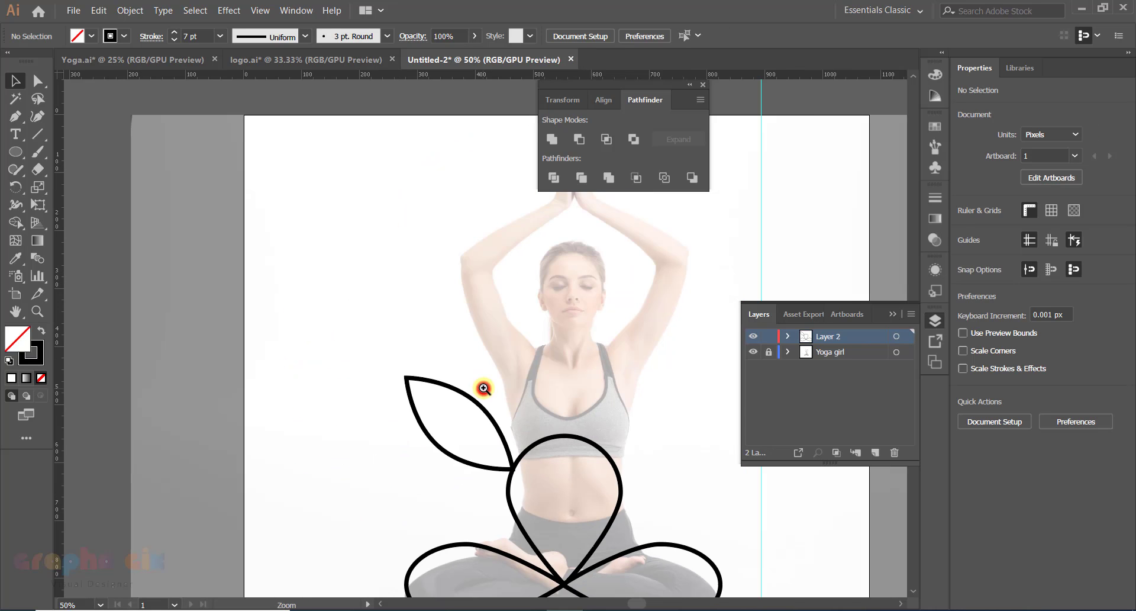
- Nudge the leaf up to about Y 529 px to refine where its tip meets the torso teardrop
scroll(507, 375, "up", 3)
left_click_drag(491, 385, 446, 388)
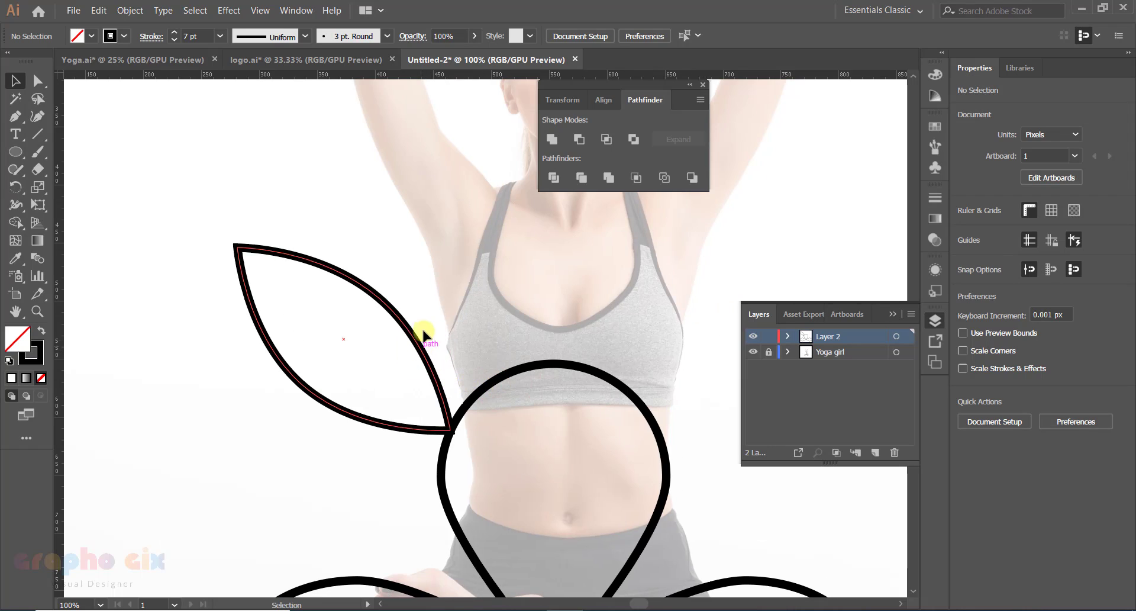
left_click(395, 324)
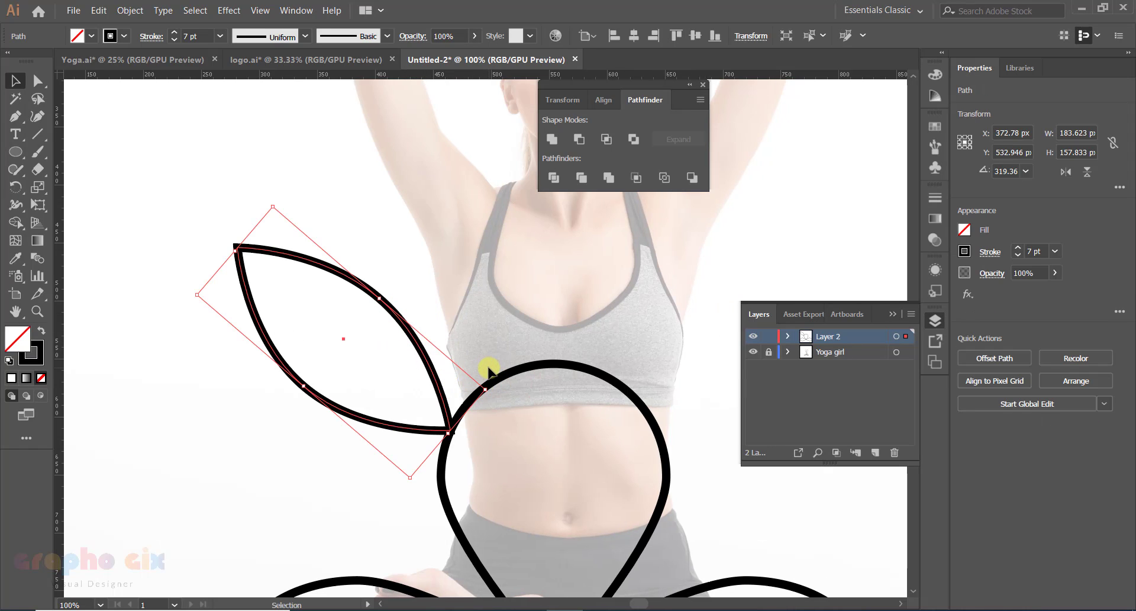
left_click_drag(482, 375, 289, 364)
left_click(256, 456)
left_click(493, 297, "ctrl+alt")
left_click(494, 297, "ctrl+alt")
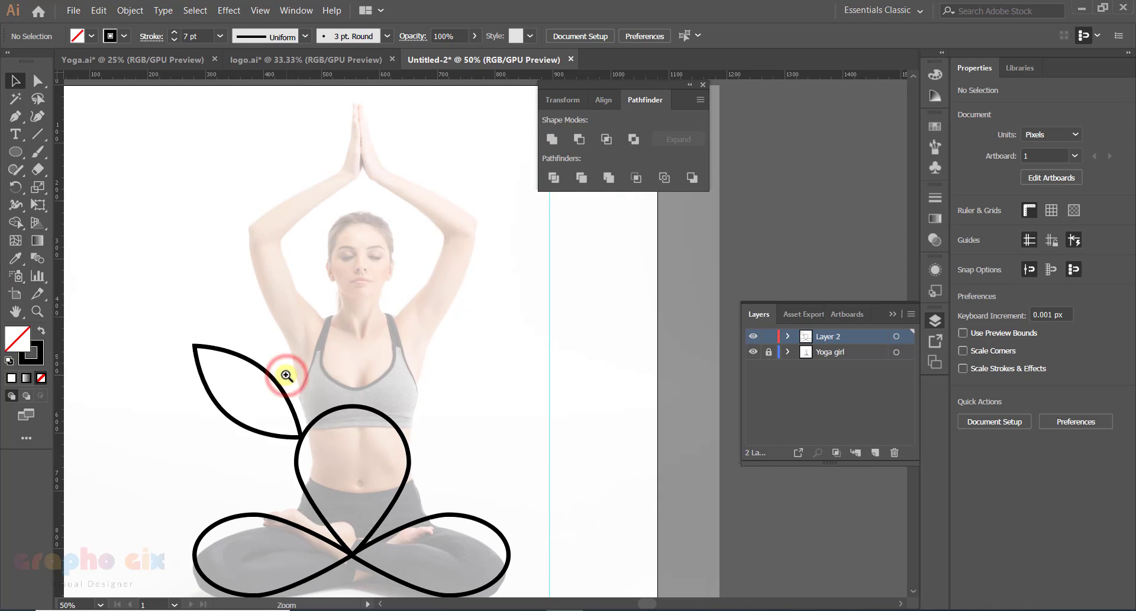
- Scale the leaf down toward its lower tip to about 148 × 129 px
left_click(286, 375, "ctrl")
left_click_drag(390, 381, 315, 392)
left_click(324, 398)
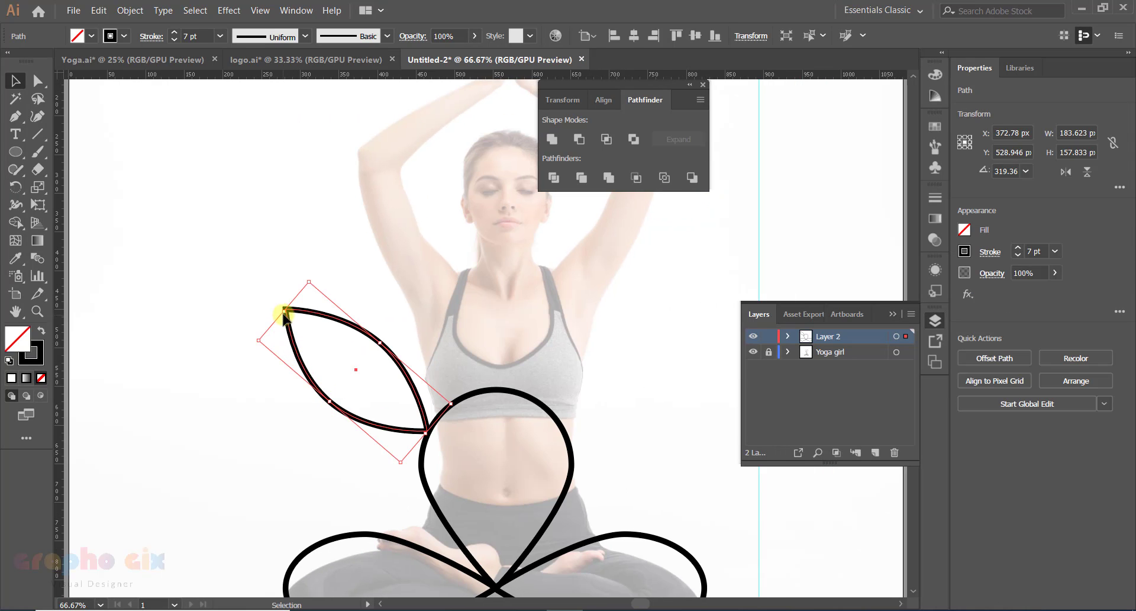
left_click_drag(284, 314, 306, 327)
left_click(254, 406)
left_click_drag(396, 414, 327, 411)
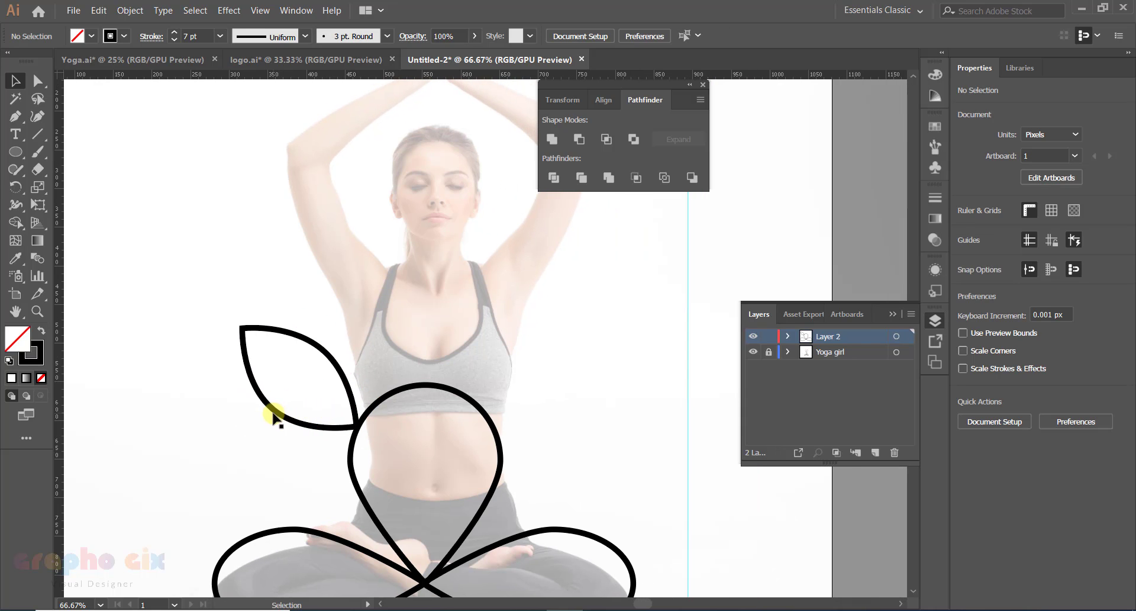
- Shrink the leaf further toward the torso and widen its lower side slightly, to about 132 × 120 px
left_click(254, 336)
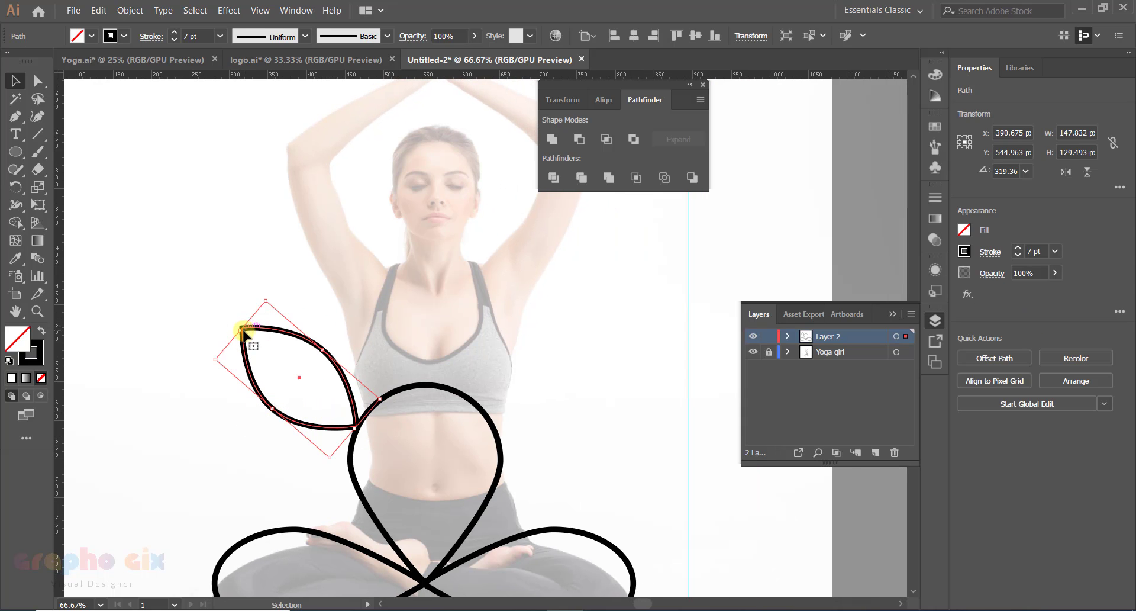
left_click_drag(242, 331, 255, 342)
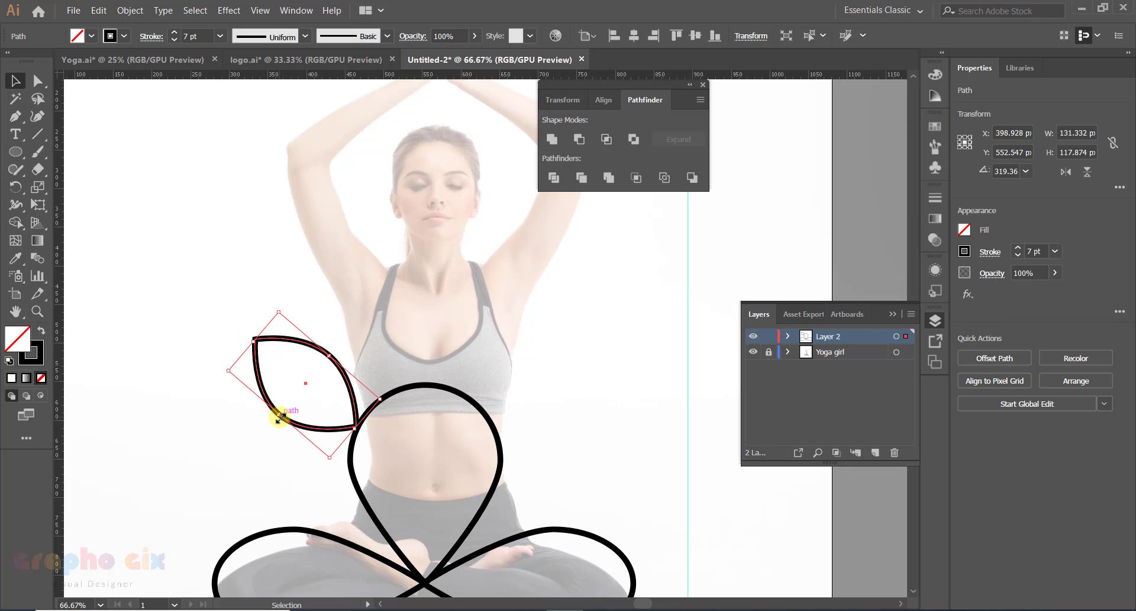
left_click_drag(280, 418, 274, 421)
left_click(245, 450)
- Slim the leaf by pulling its upper side inward, to about 131 × 115 px
left_click(416, 367, "ctrl+alt")
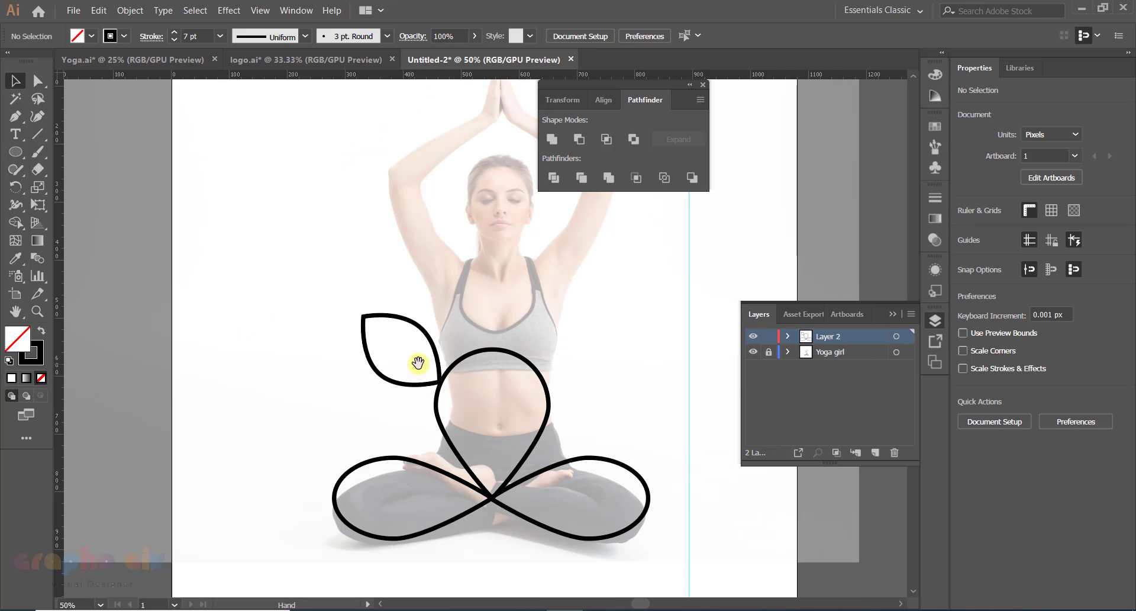
left_click_drag(466, 363, 297, 363)
left_click(310, 349, "ctrl")
left_click(323, 312, "ctrl")
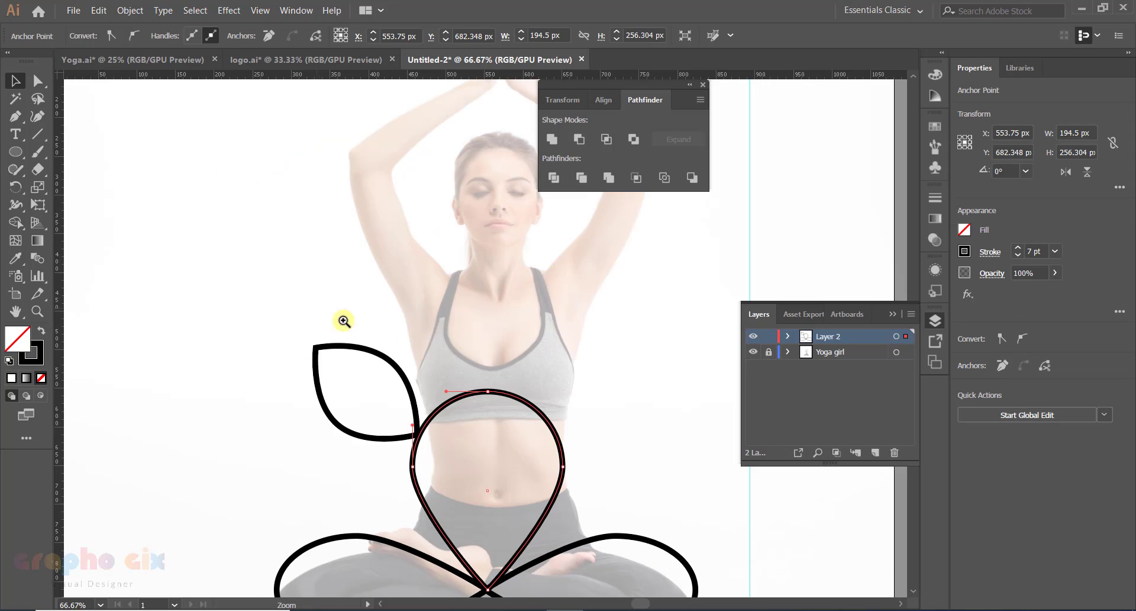
left_click_drag(421, 342, 366, 348)
left_click(337, 368)
key("ctrl+c")
key("ctrl+f")
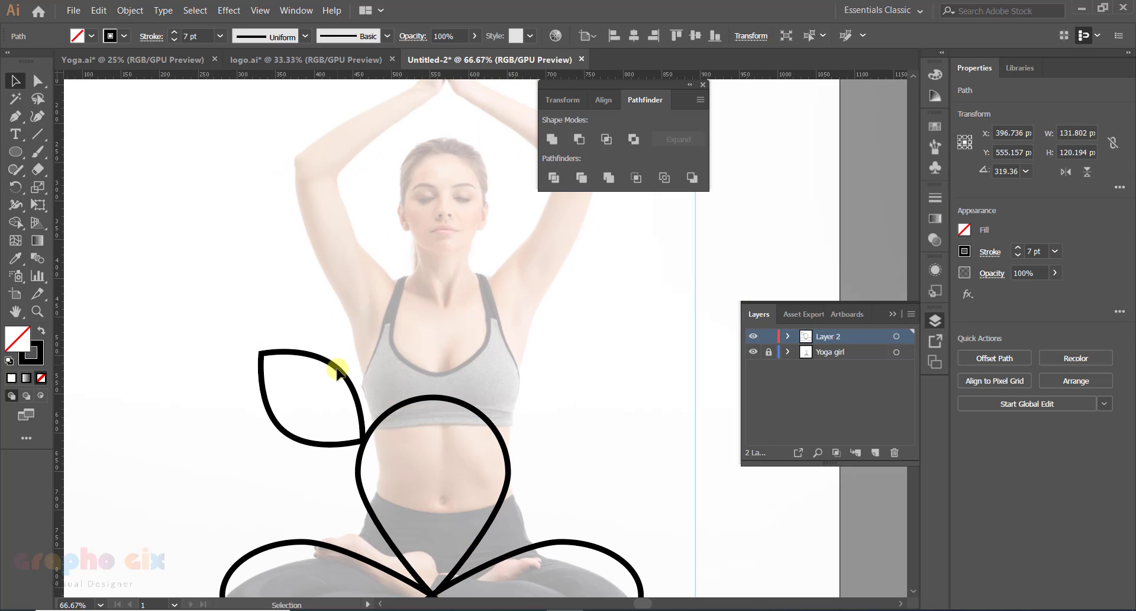
left_click(337, 369)
left_click_drag(335, 374, 328, 384)
left_click(222, 462)
left_click_drag(357, 448, 297, 449)
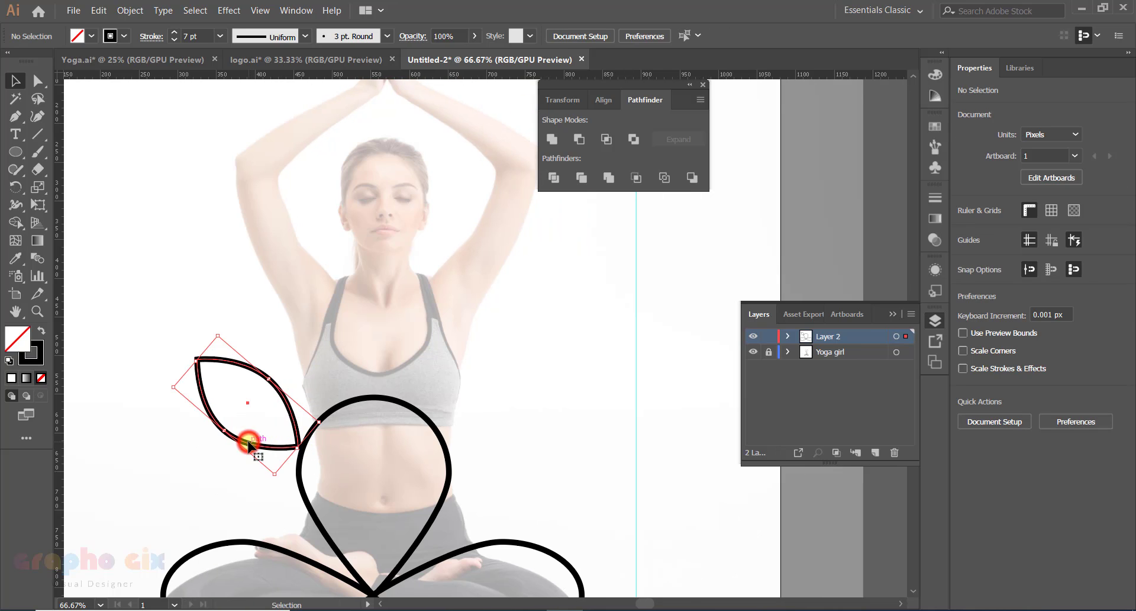
double_click(249, 445)
left_click(90, 156)
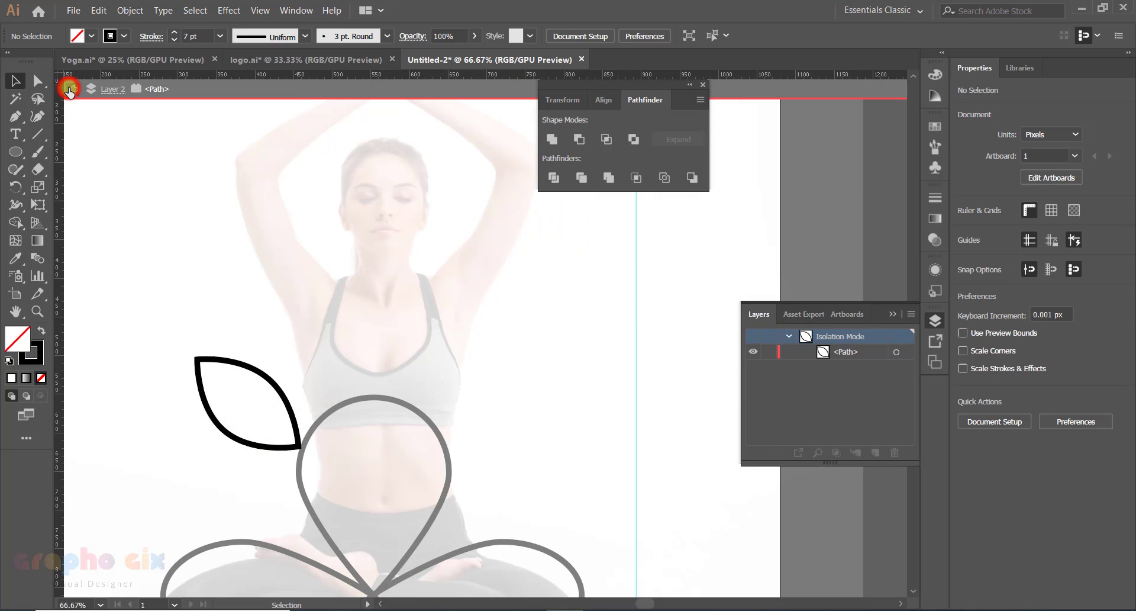
left_click(69, 90)
- Nudge the leaf toward the torso to about X 395 px so its tip touches the teardrop outline
left_click(231, 426)
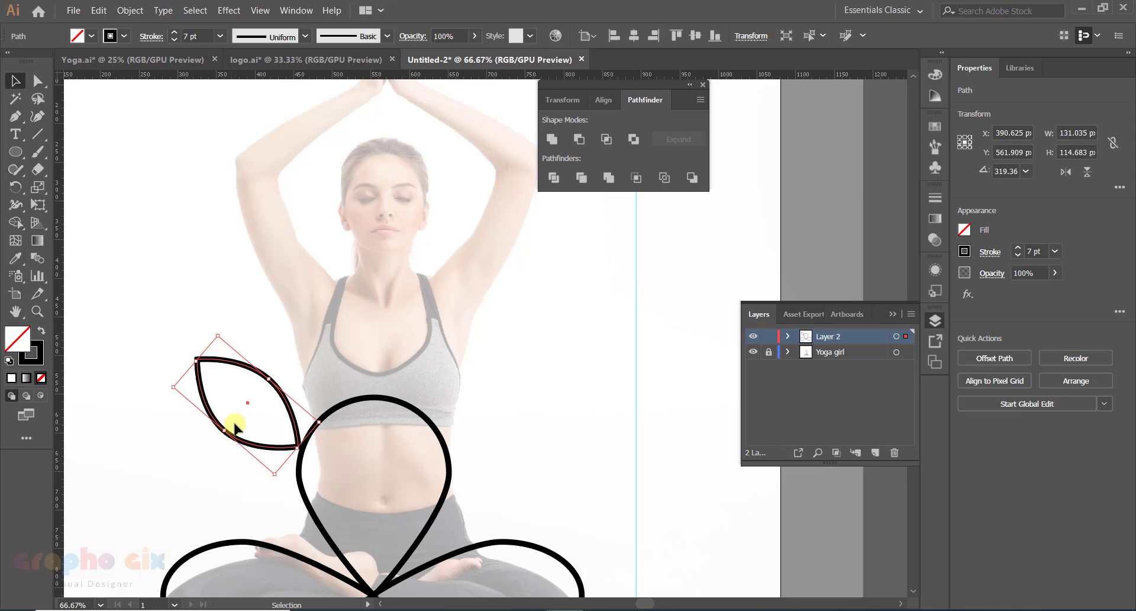
left_click(185, 464)
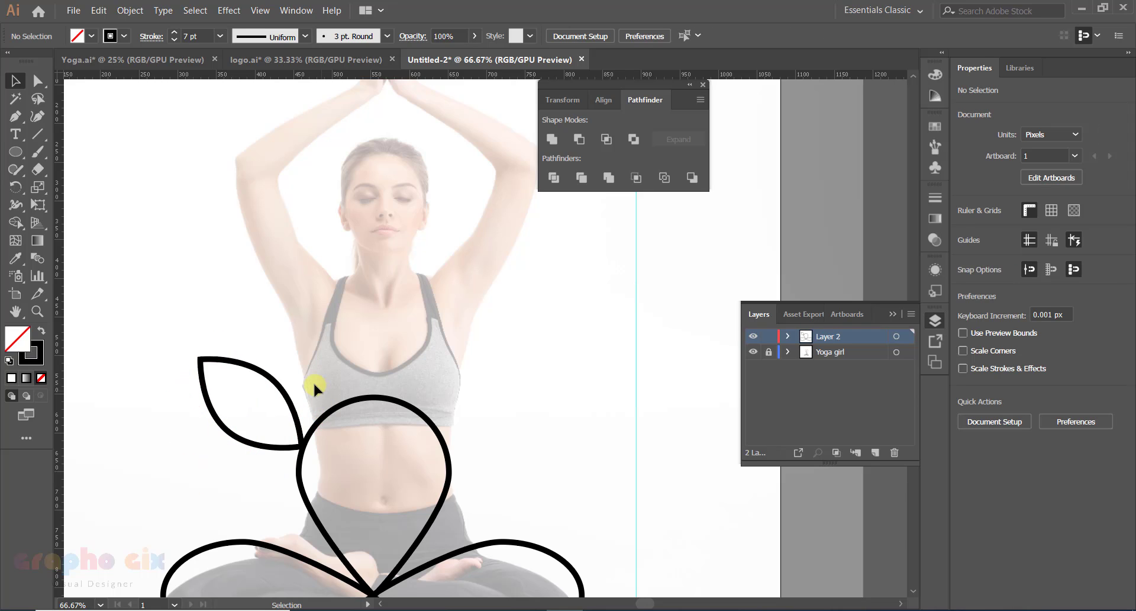
- Duplicate the leaf horizontally to about X 586 px and reflect the copy across the vertical axis
left_click(278, 388)
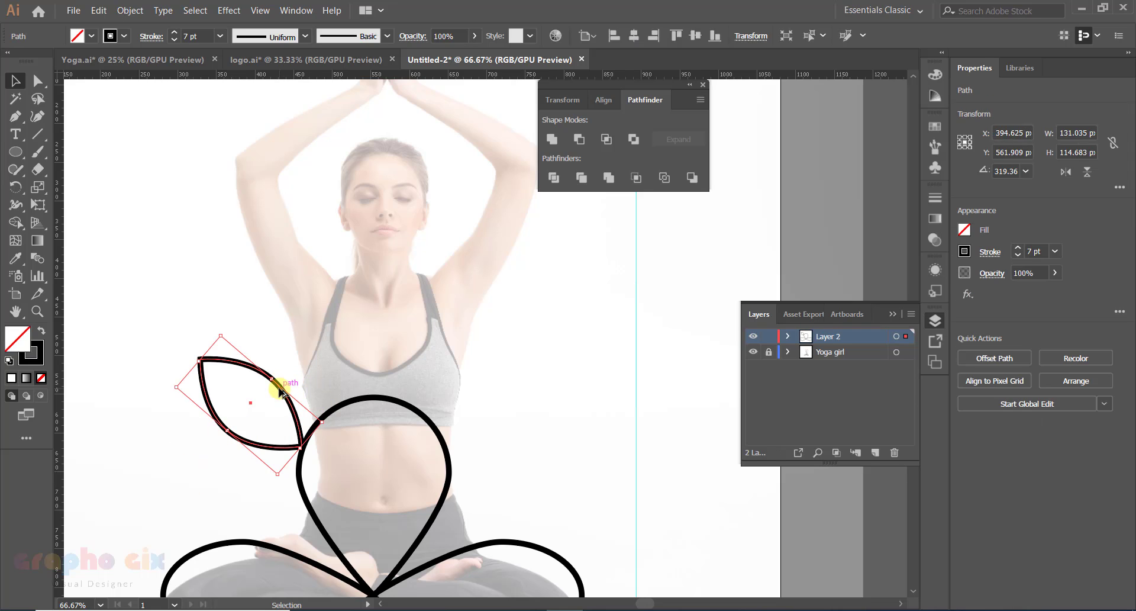
left_click_drag(290, 386, 430, 383)
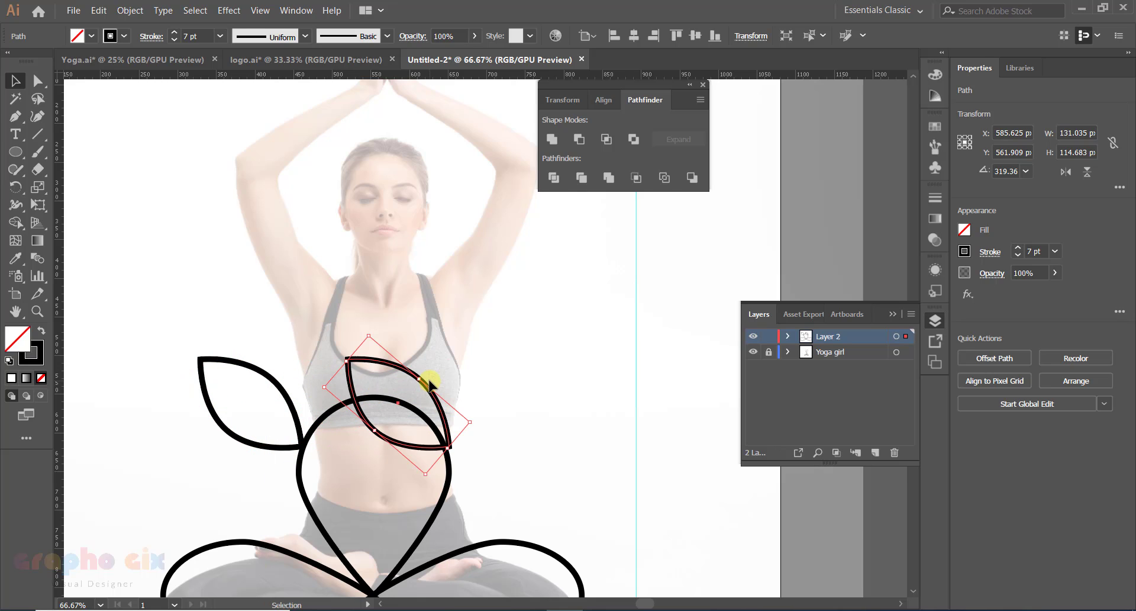
right_click(430, 384)
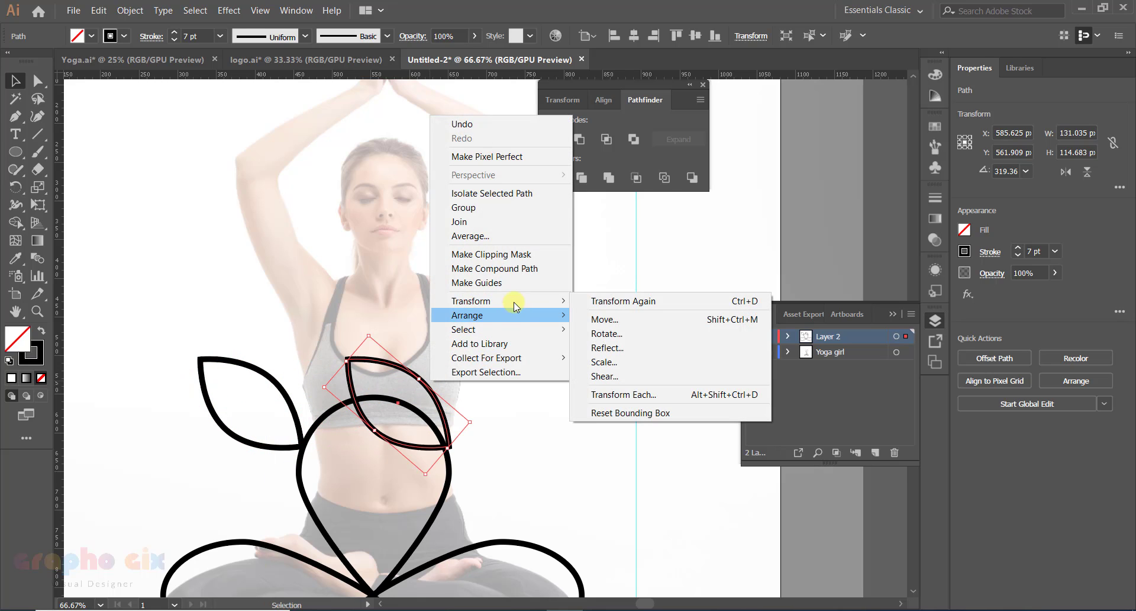
mouse_move(517, 300)
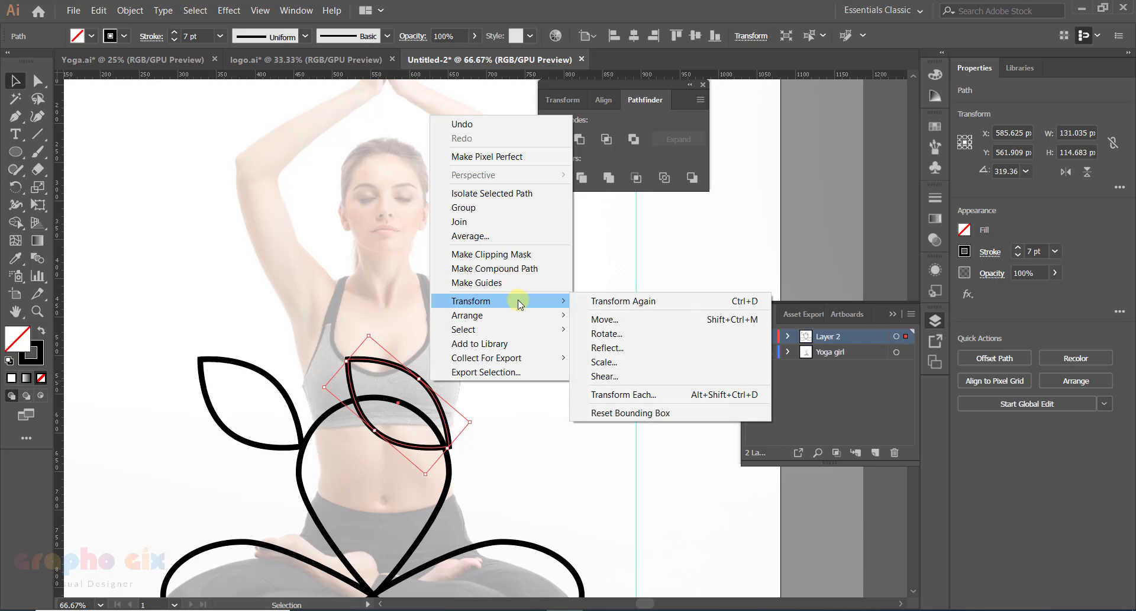
left_click(619, 348)
left_click(816, 359)
left_click(429, 402, "ctrl")
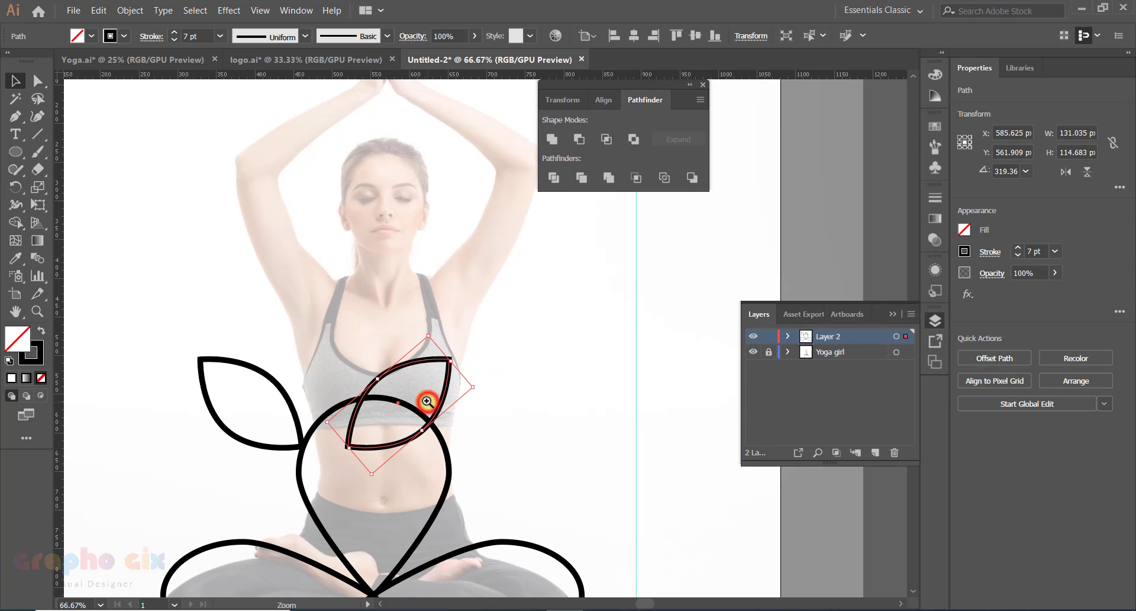
- Move the reflected leaf to the opposite side of the torso, at about X 711 px, mirroring the first leaf
left_click_drag(464, 428, 546, 398)
left_click(604, 453)
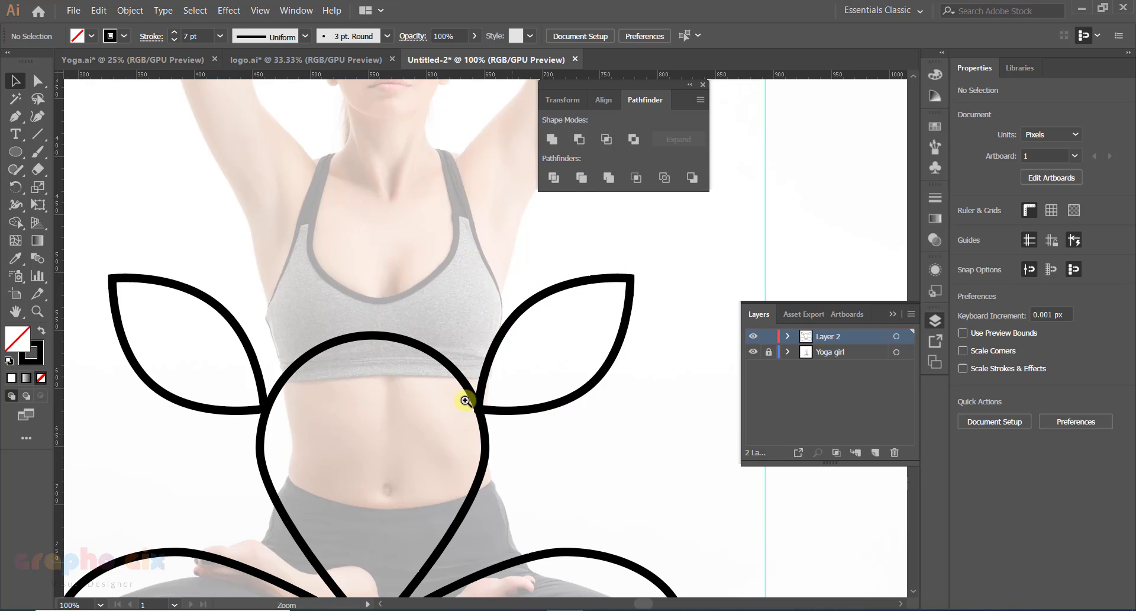
left_click(446, 358, "ctrl+alt")
left_click(446, 358, "ctrl+alt")
left_click_drag(555, 389, 427, 409)
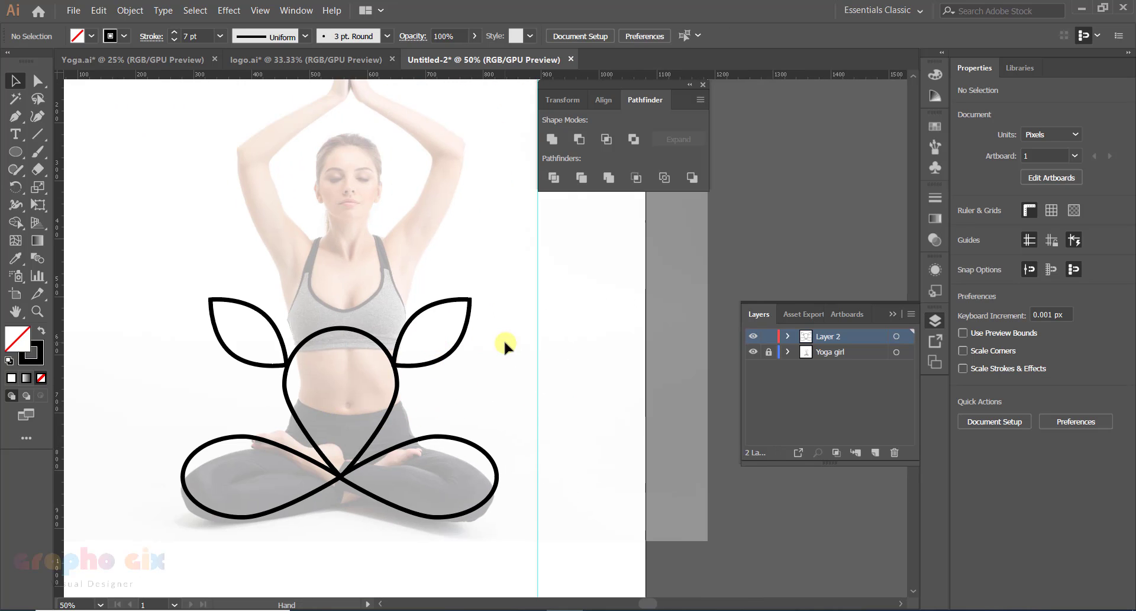
- Nudge the right leaf slightly outward so its tip sits on the teardrop's outline
left_click(445, 343, "ctrl")
left_click(471, 355, "ctrl")
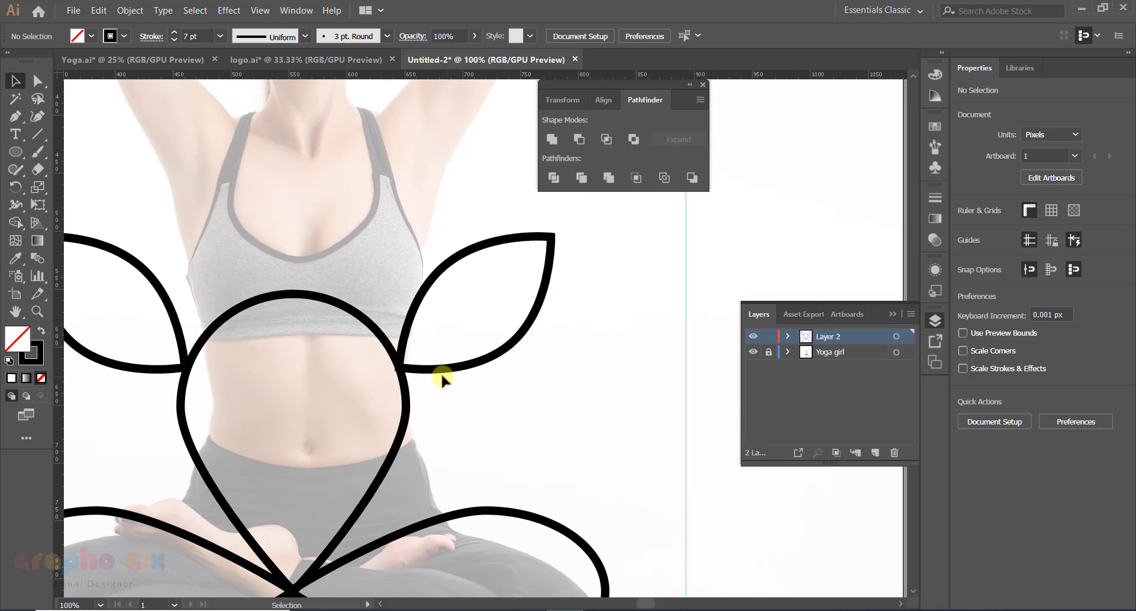
left_click(443, 371)
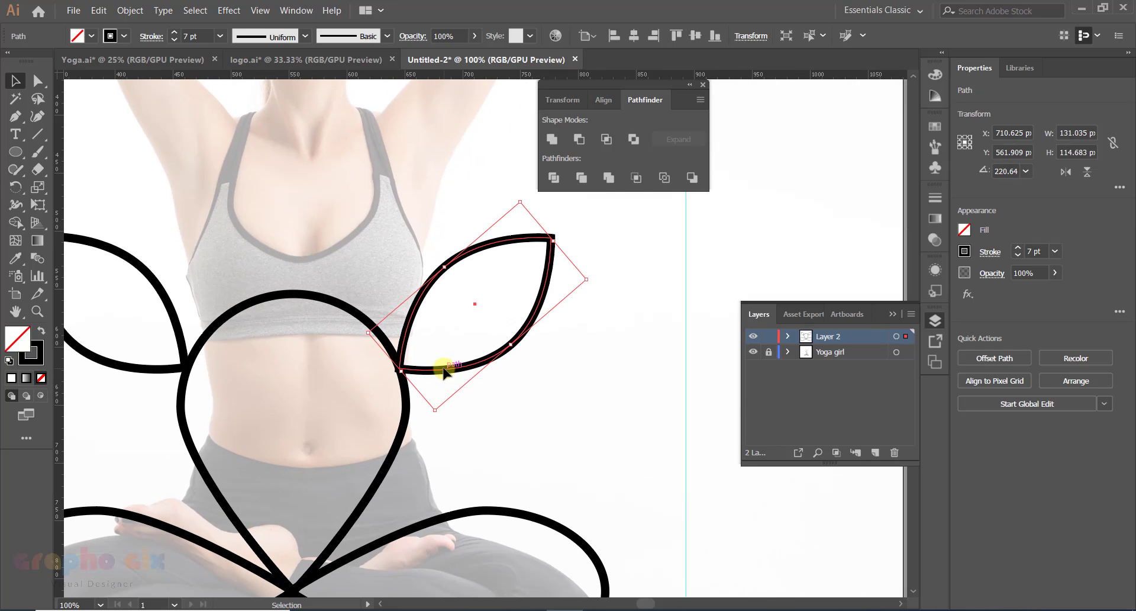
key("Right")
key("Right")
left_click(480, 418)
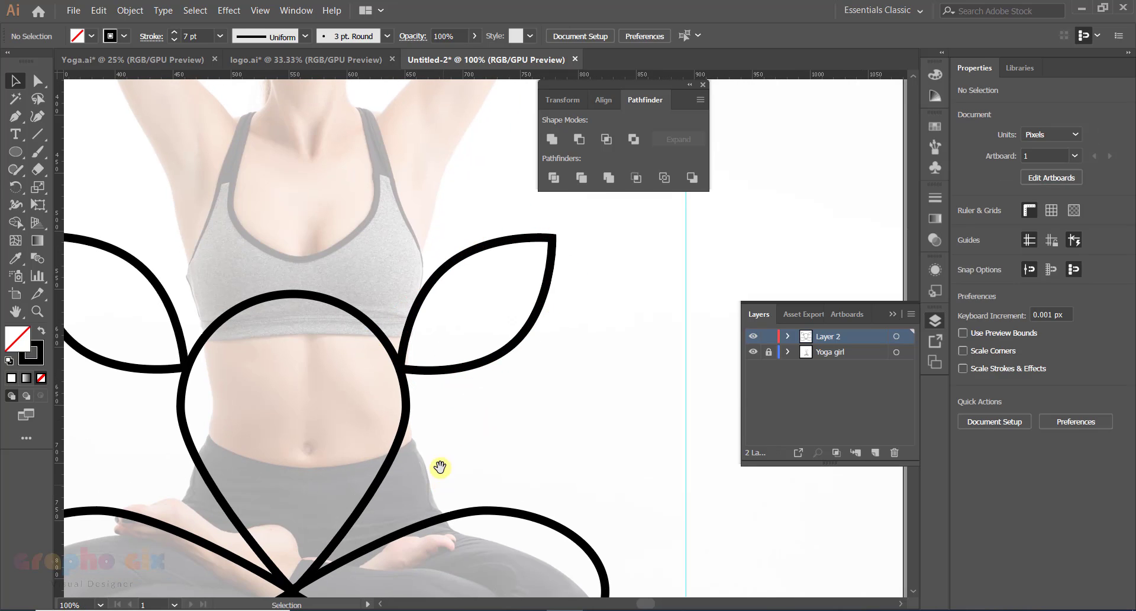
- Draw a head circle about 129 px in diameter above the teardrop, between the two leaves
left_click(388, 330, "ctrl+alt")
left_click(413, 328, "ctrl+alt")
left_click_drag(494, 351, 278, 402)
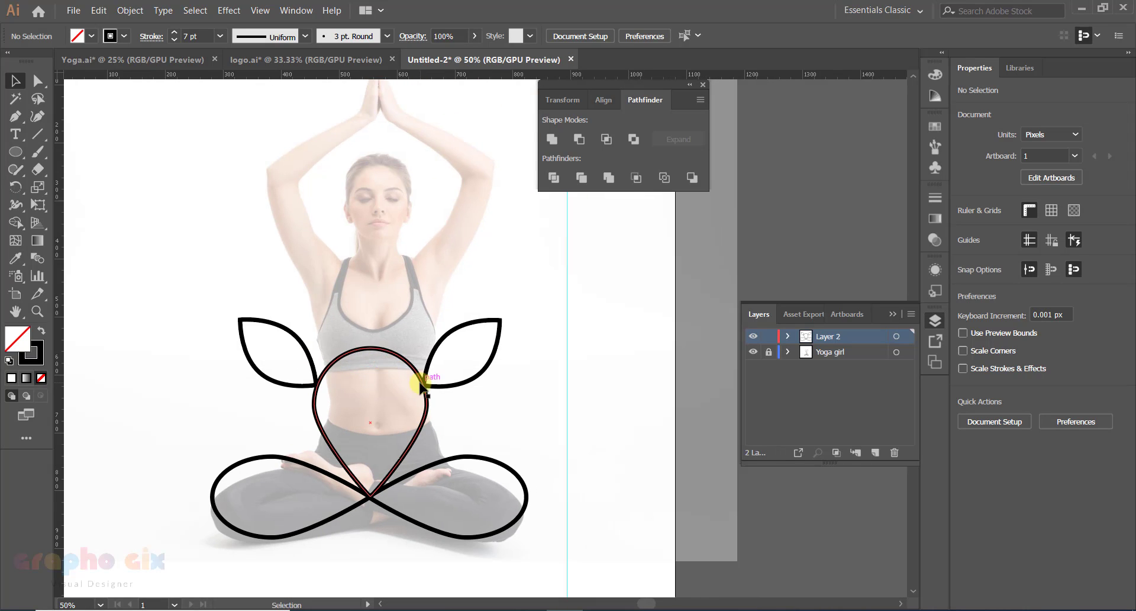
left_click(15, 152)
left_click_drag(333, 289, 390, 265)
left_click(15, 81)
left_click(520, 266)
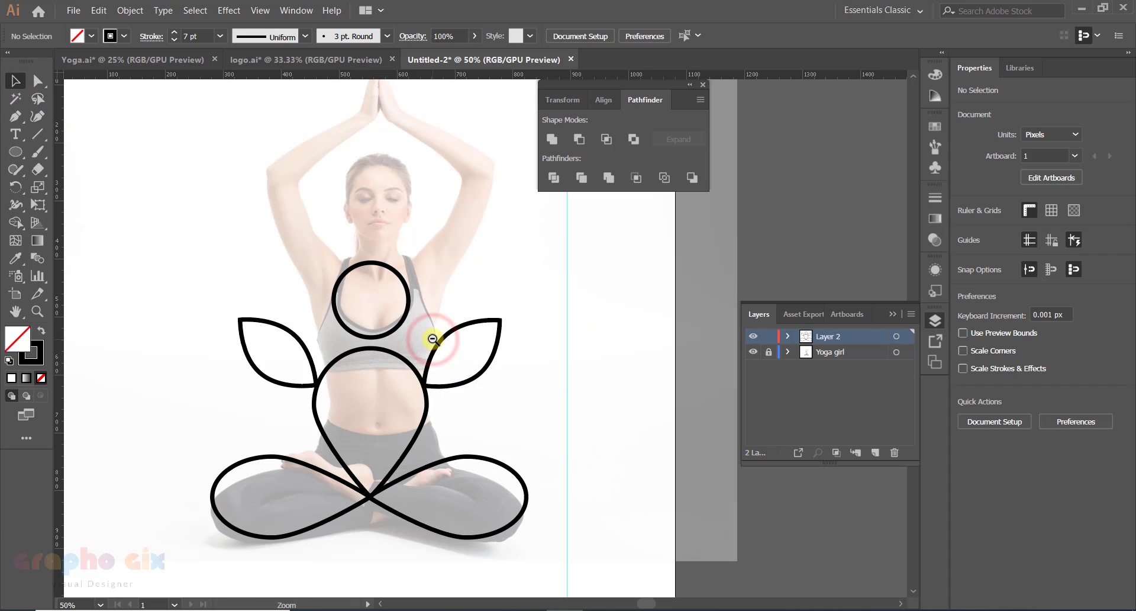
- Shrink the head circle proportionally to about 109 px in diameter, keeping its lower edge in place
left_click(432, 339, "ctrl+alt")
left_click(475, 311, "ctrl")
left_click(460, 308, "ctrl")
left_click(464, 318, "ctrl")
left_click_drag(507, 414, 425, 309)
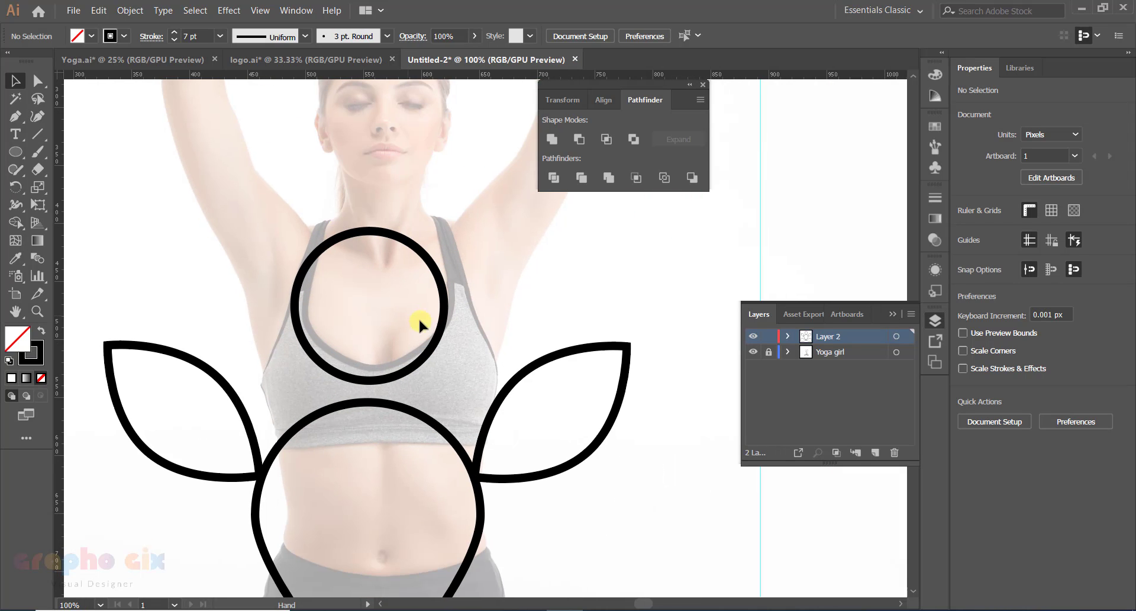
left_click(423, 252)
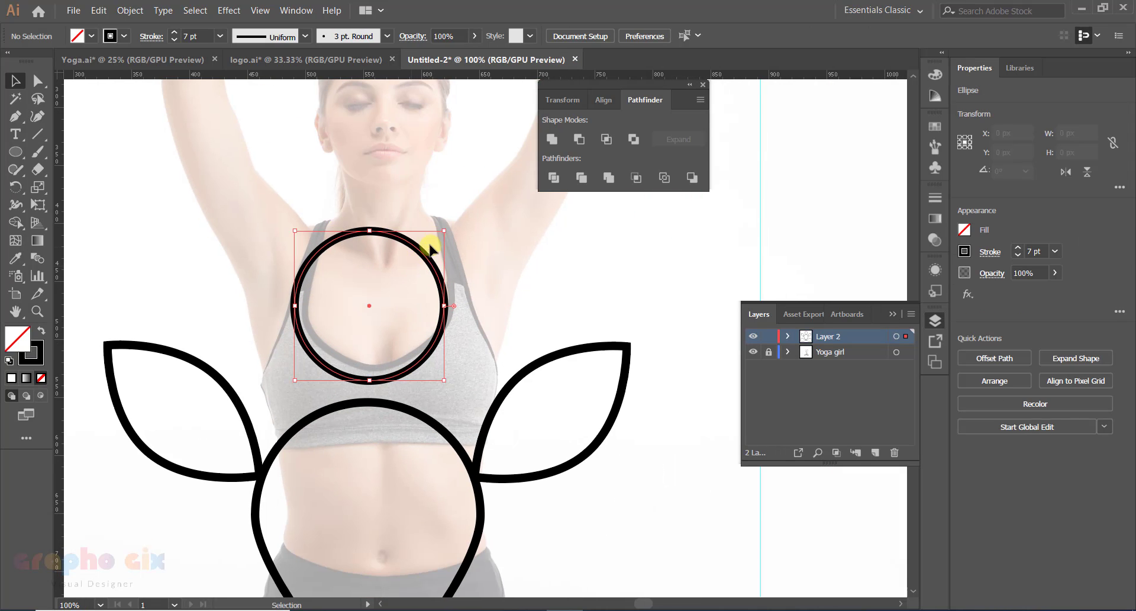
left_click_drag(441, 228, 422, 253)
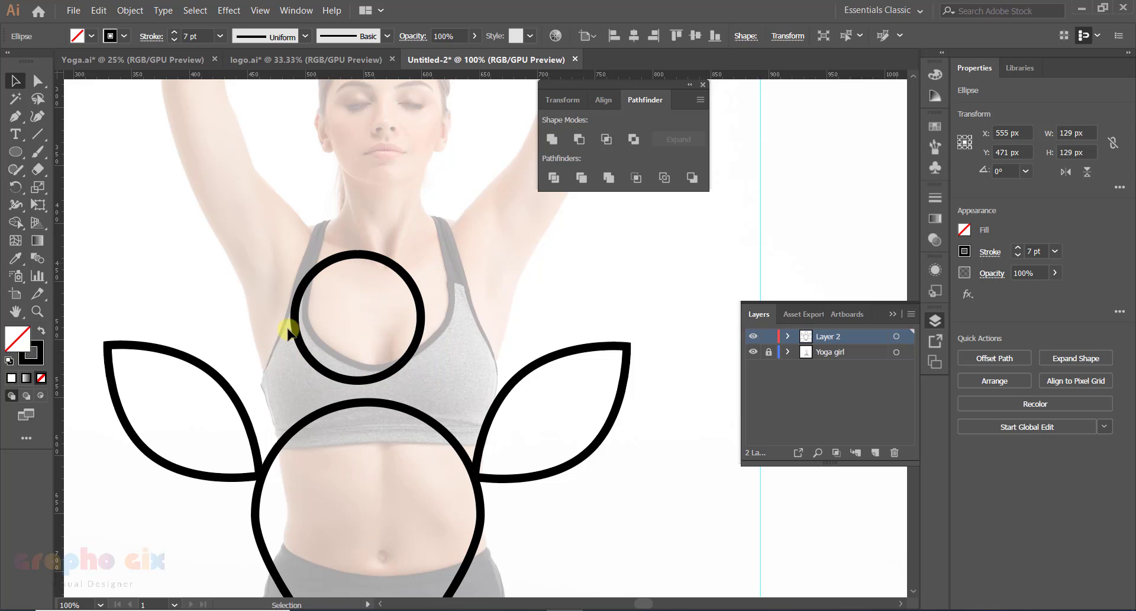
left_click(286, 325)
- Nudge the head circle to the right until it is centred above the teardrop
left_click(367, 325)
key("Right")
key("Right")
key("Right")
key("Right")
key("Right")
key("Right")
key("Right")
key("Right")
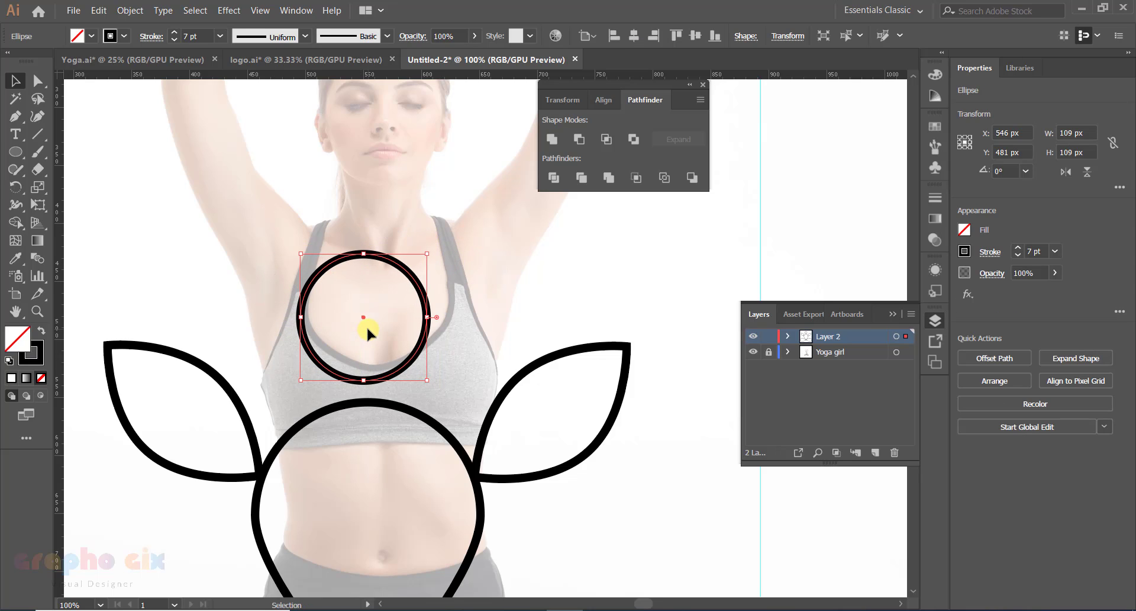
left_click(507, 285)
- Add the point text "Yoga" below the crossed legs
left_click(357, 363, "ctrl+alt")
left_click(358, 363, "ctrl+alt")
left_click(357, 363, "ctrl+alt")
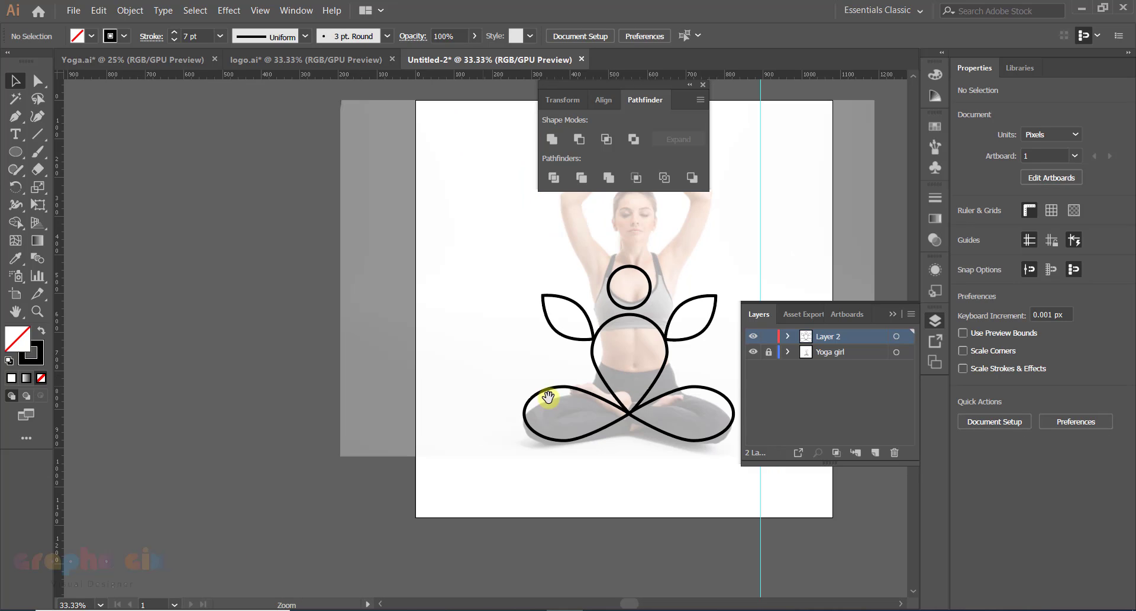
left_click_drag(557, 395, 284, 436)
left_click(416, 361, "ctrl")
left_click_drag(507, 376, 451, 383)
left_click(461, 347, "ctrl+alt")
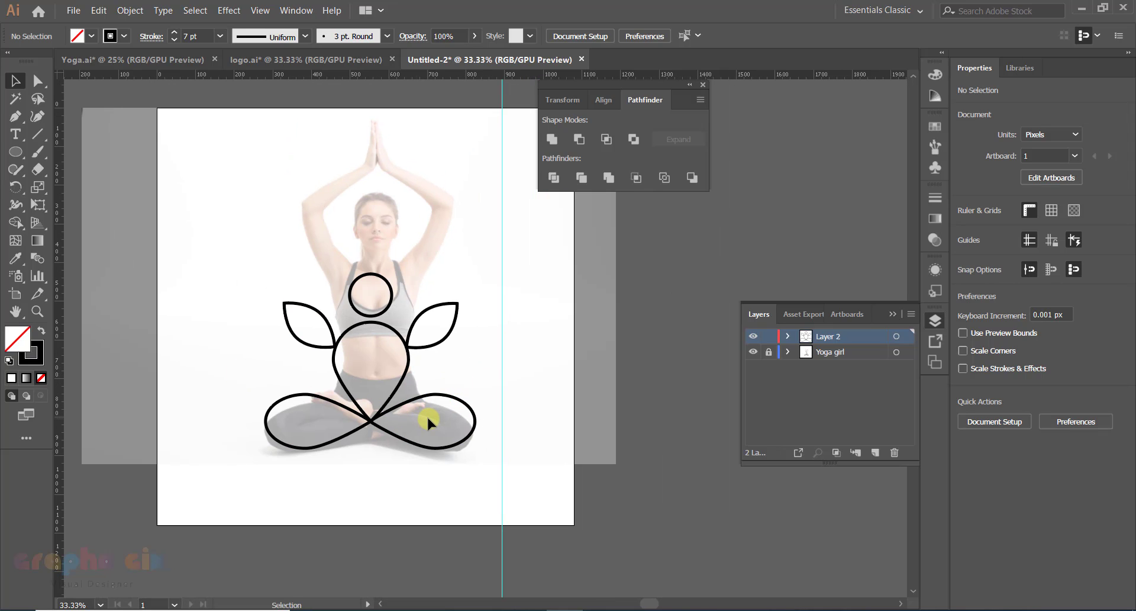
left_click(17, 134)
left_click(368, 449, "ctrl")
left_click(497, 346, "ctrl")
left_click_drag(496, 346, 483, 389)
left_click(375, 426)
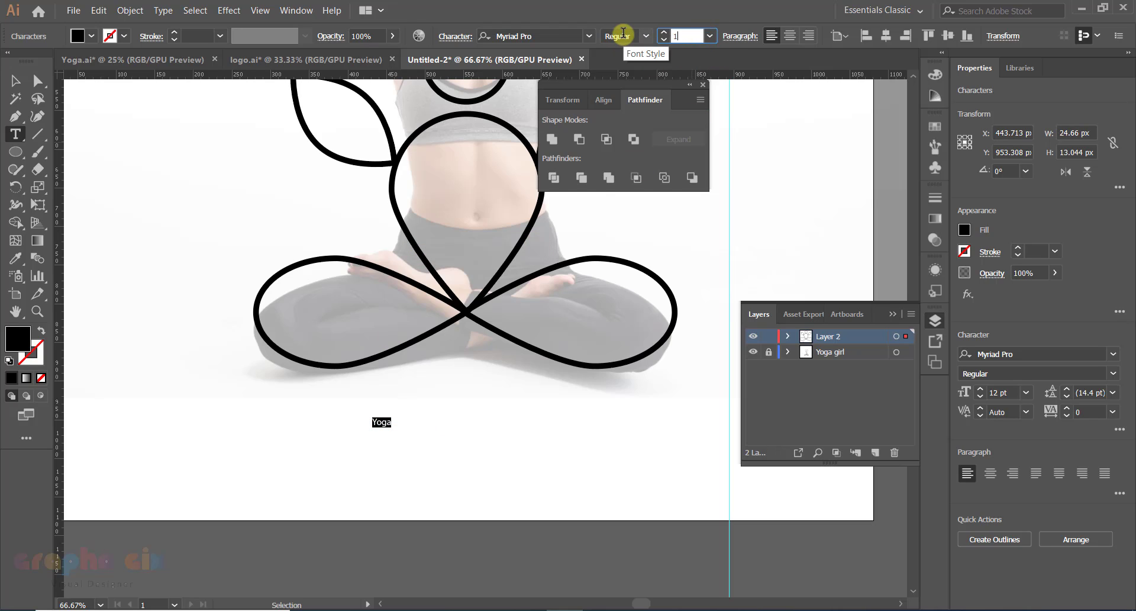
- Set the Yoga text to 100 pt and move it under the legs to about X 549 px
key("Return")
left_click(16, 81)
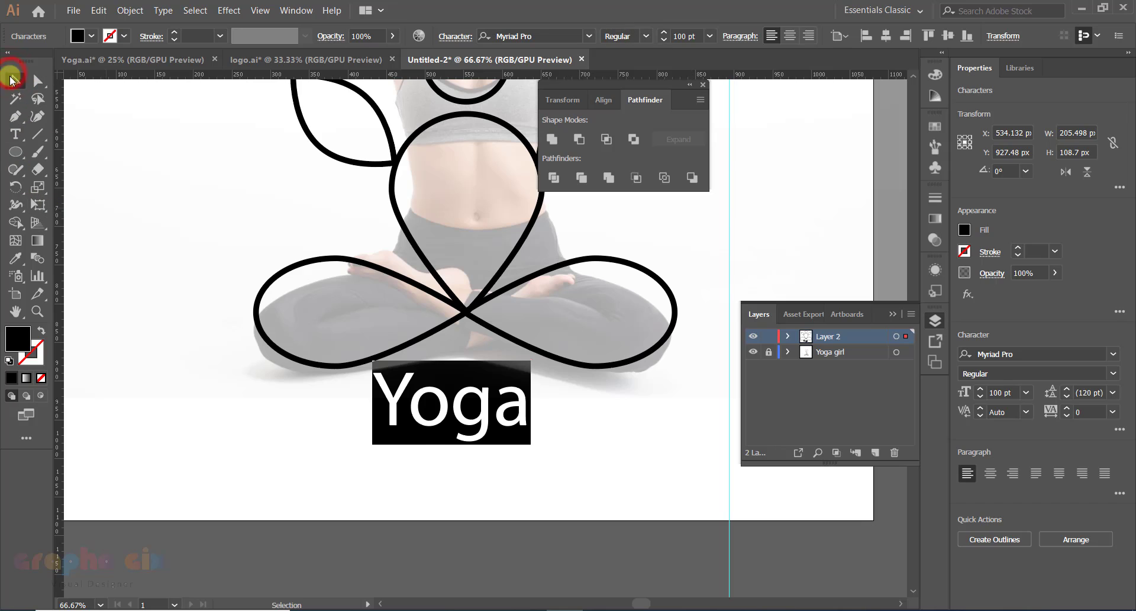
left_click_drag(475, 414, 508, 404)
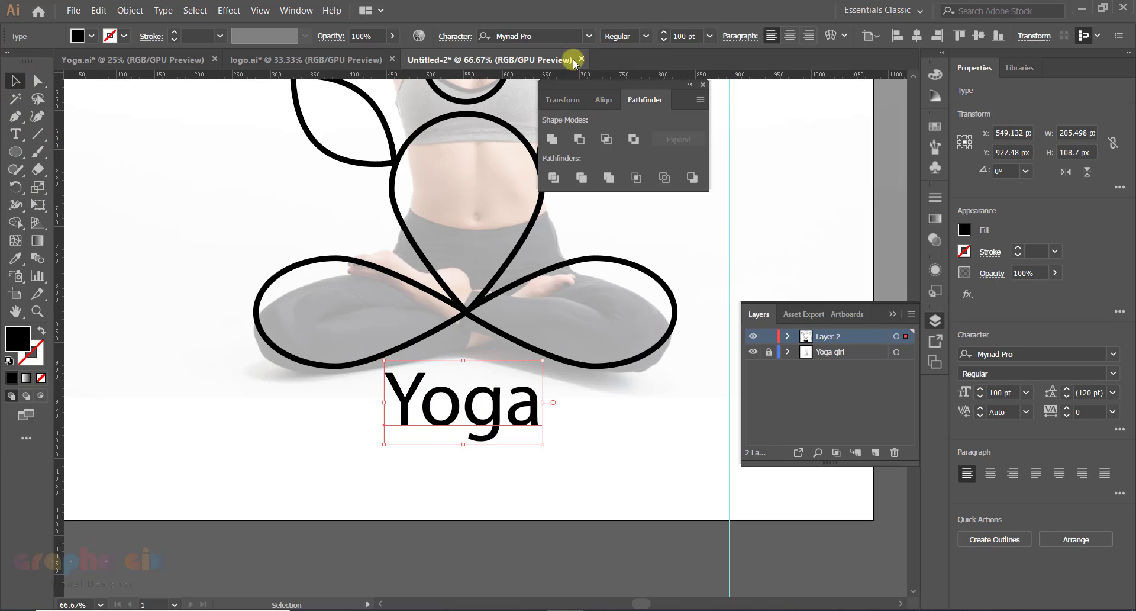
- Change the Yoga text's font to CocoBikeR and shift it slightly to centre it under the figure
left_click(588, 37)
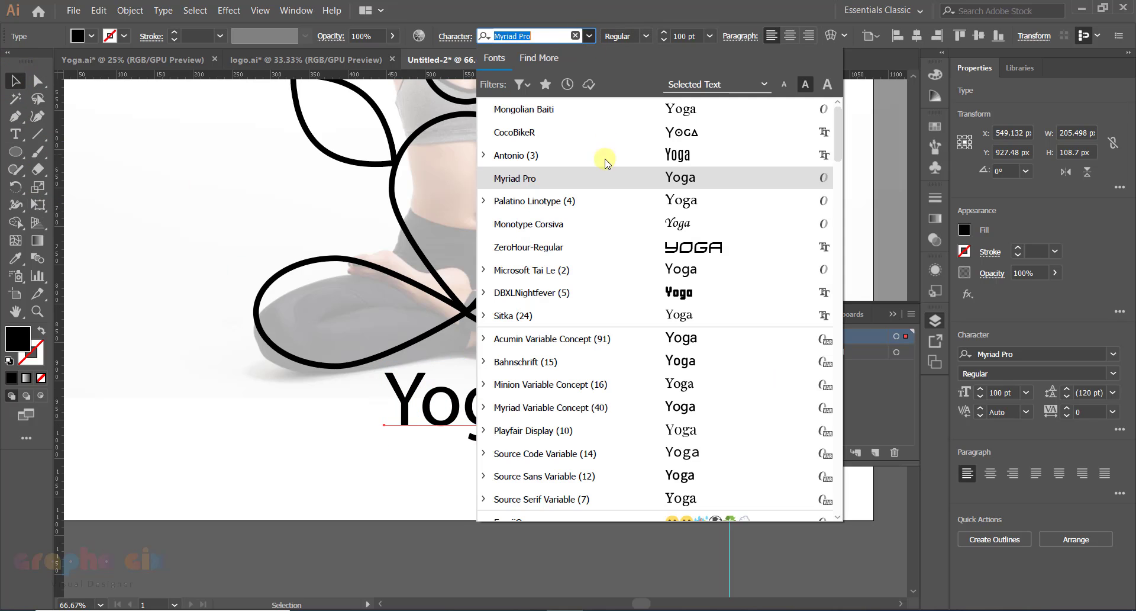
left_click(698, 131)
left_click_drag(488, 408, 483, 409)
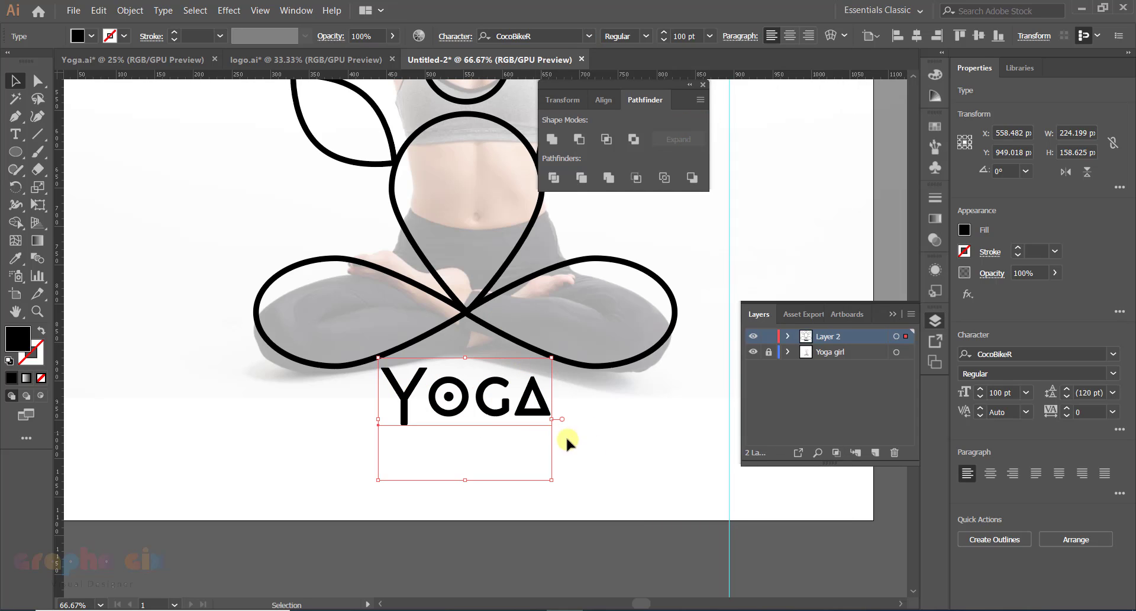
left_click(611, 449)
left_click(500, 427)
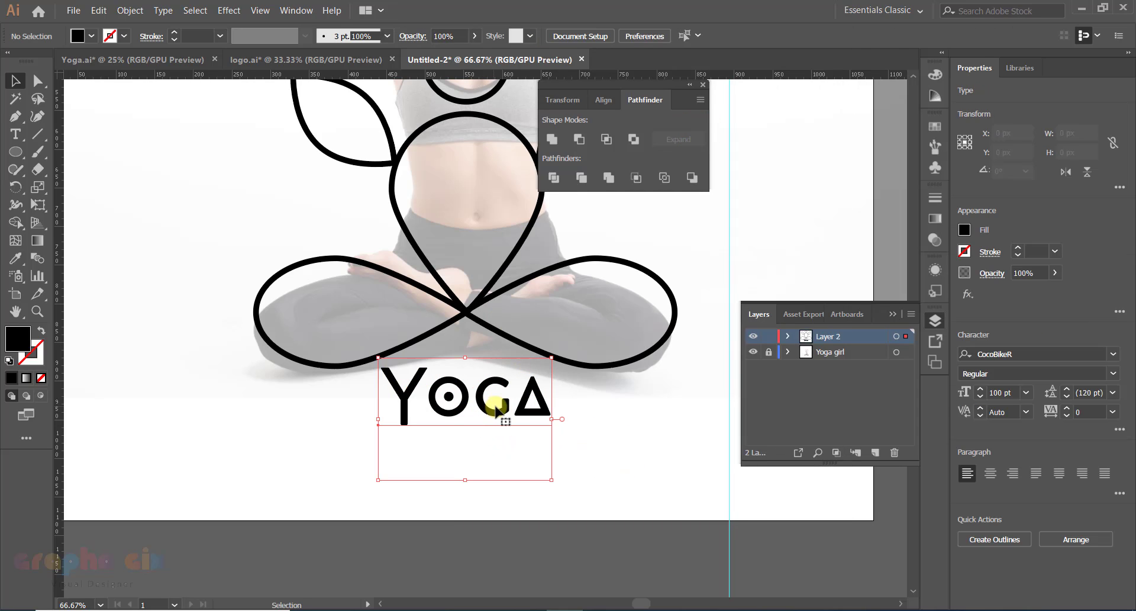
left_click(576, 440)
- Convert the Yoga text to outlines and ungroup it into separate letters
left_click(513, 396, "ctrl")
left_click_drag(446, 343, 482, 360)
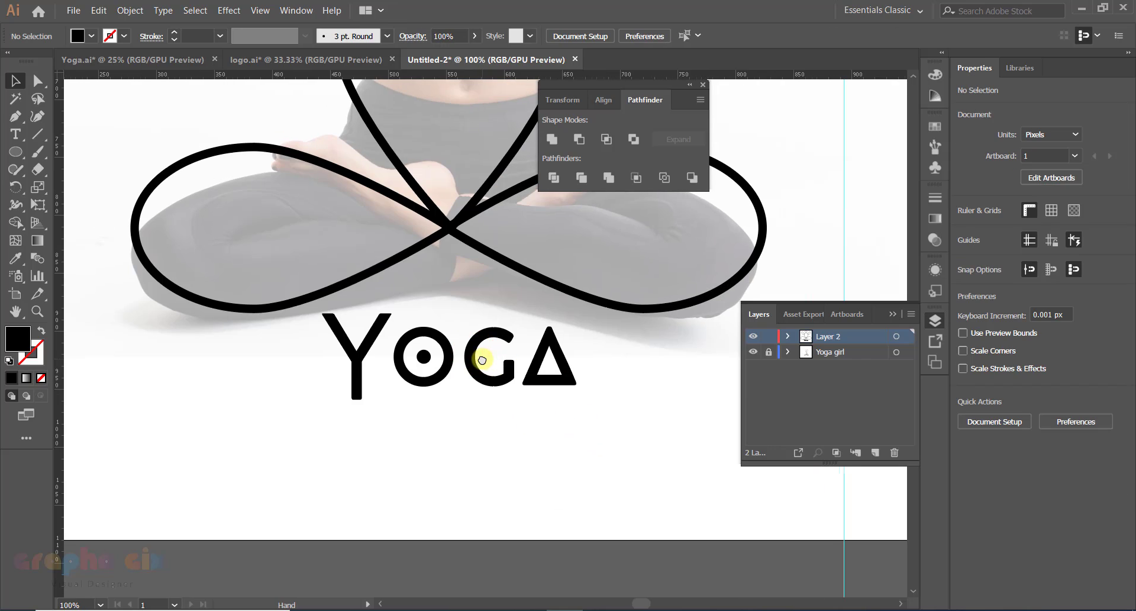
left_click(483, 374)
right_click(482, 373)
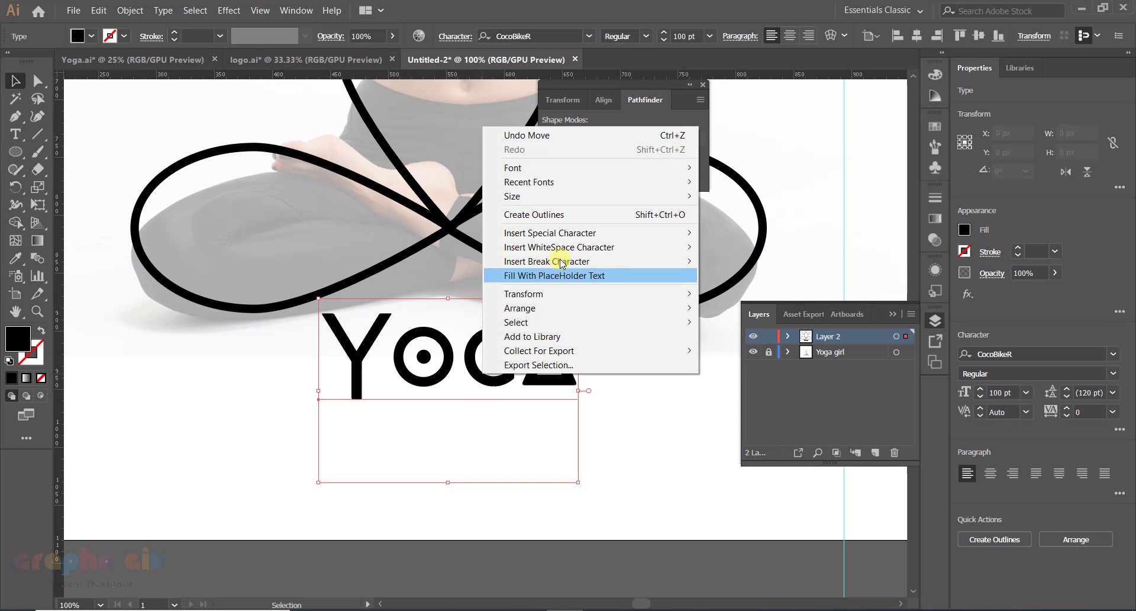
left_click(571, 215)
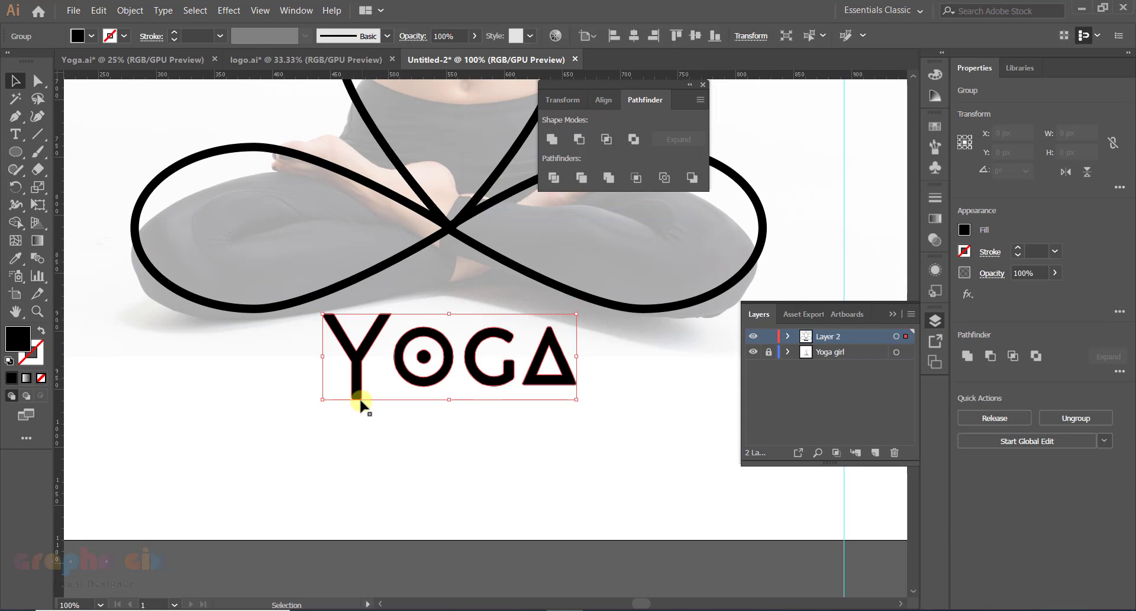
left_click(354, 384)
right_click(357, 383)
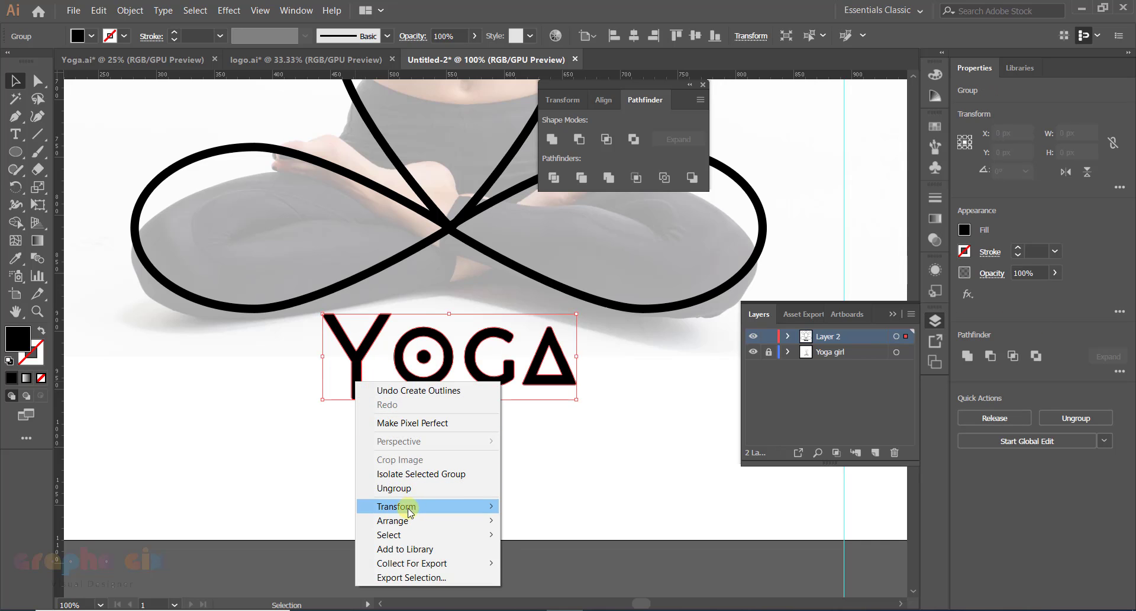
left_click(408, 487)
left_click(313, 353)
- Try filling the letter Y with yellow FFDA00
left_click(354, 358)
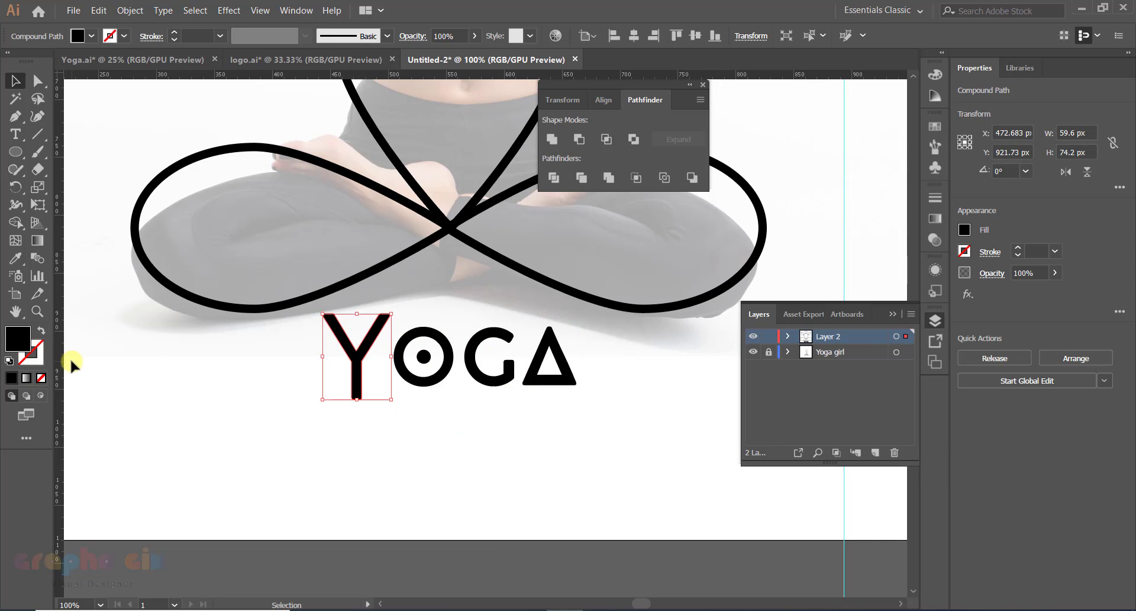
double_click(19, 337)
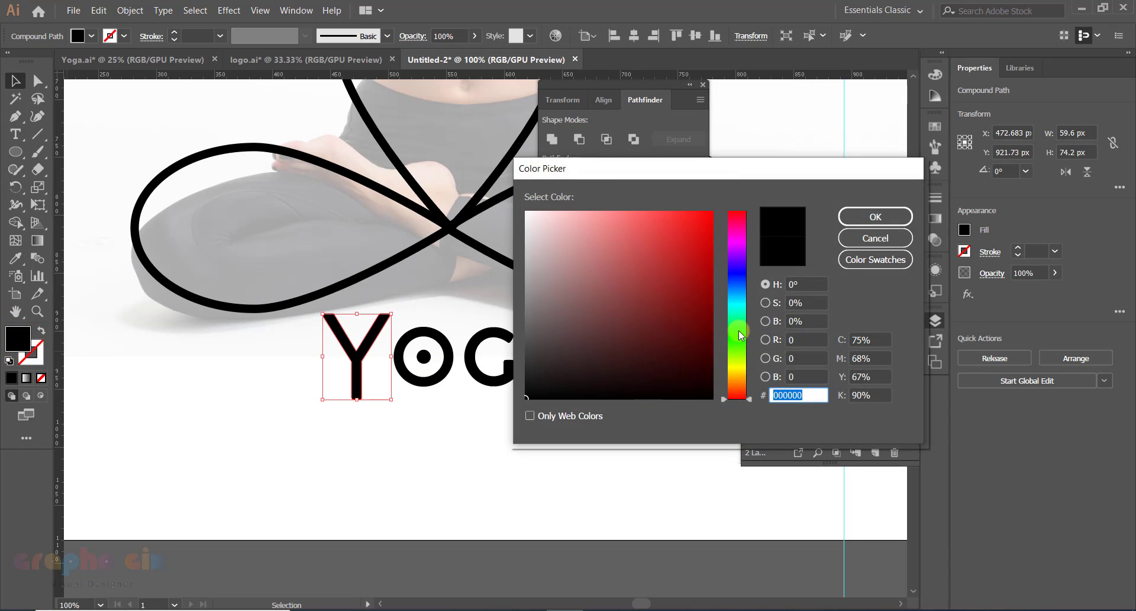
left_click_drag(740, 335, 734, 373)
left_click_drag(695, 246, 768, 203)
left_click(858, 218)
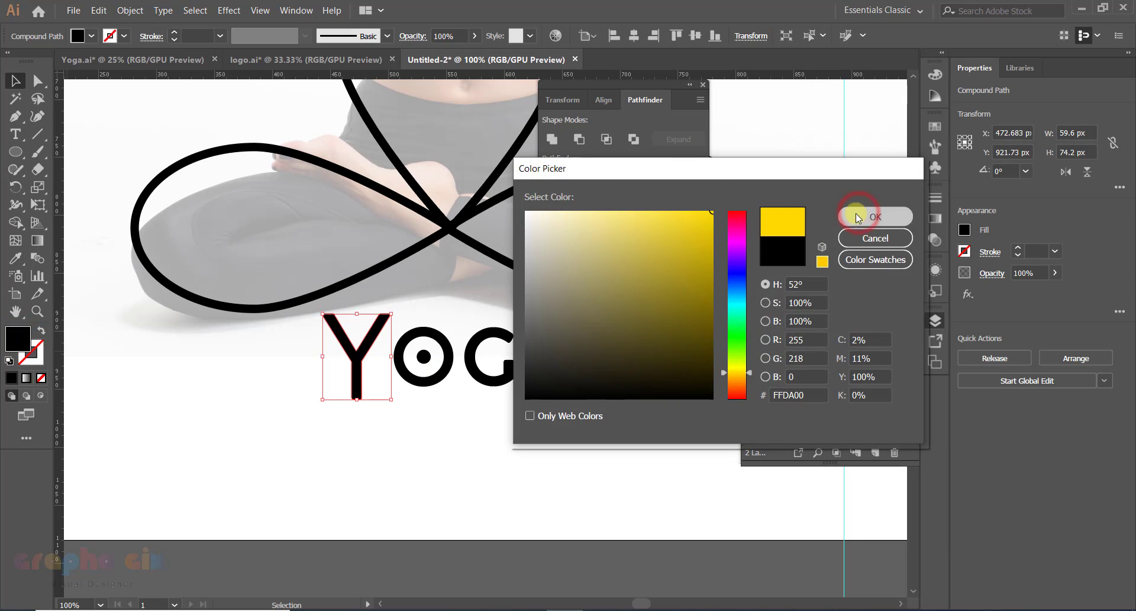
left_click(451, 453)
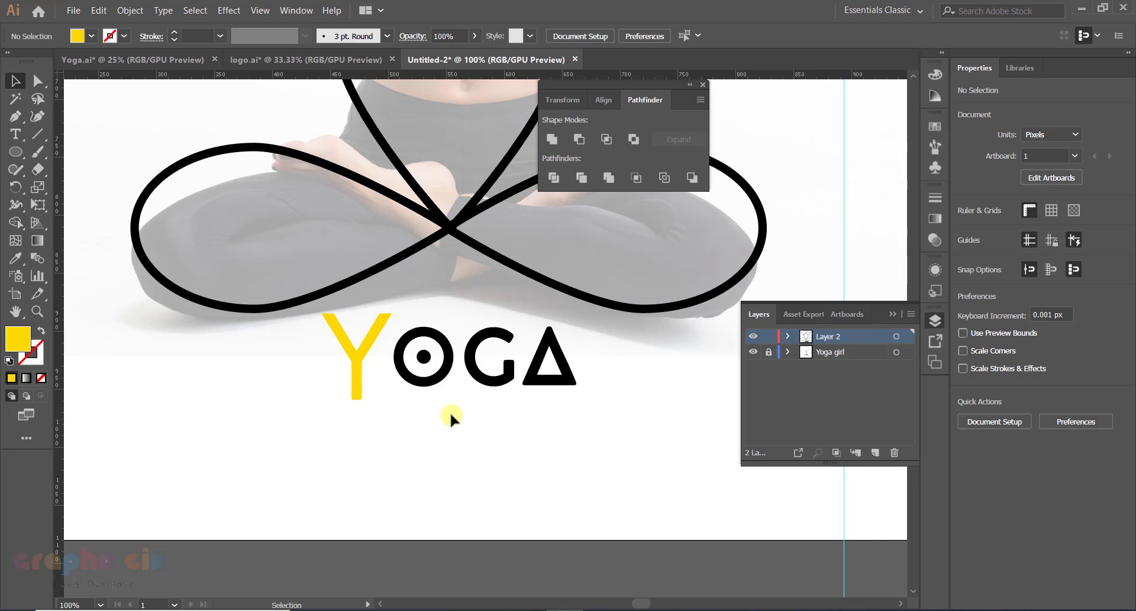
- Fill the letter O with golden yellow FFCE00
left_click(432, 379)
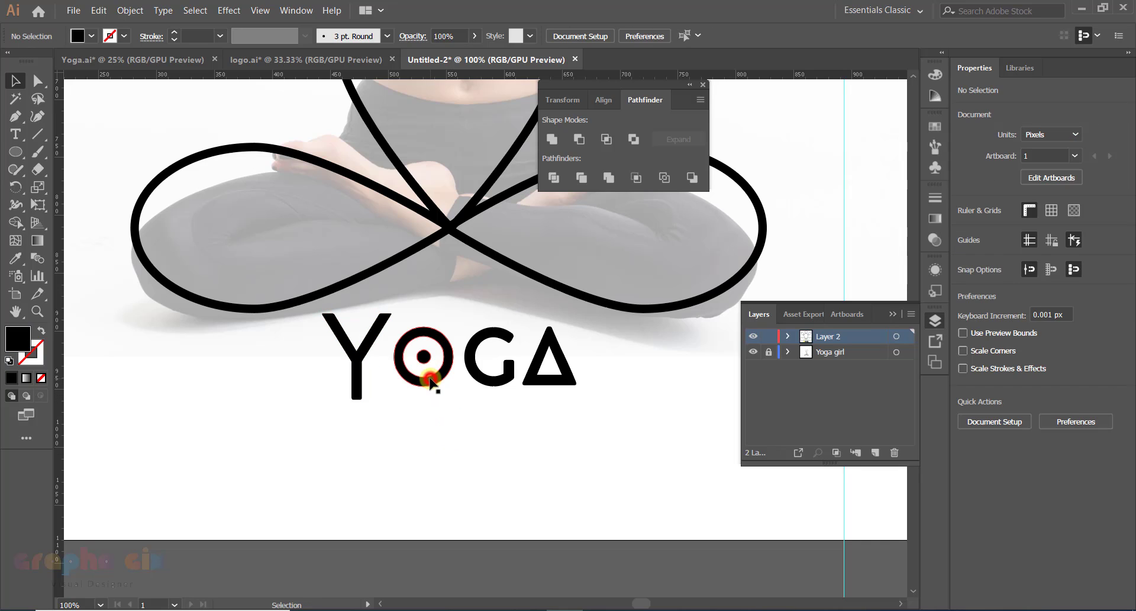
double_click(18, 339)
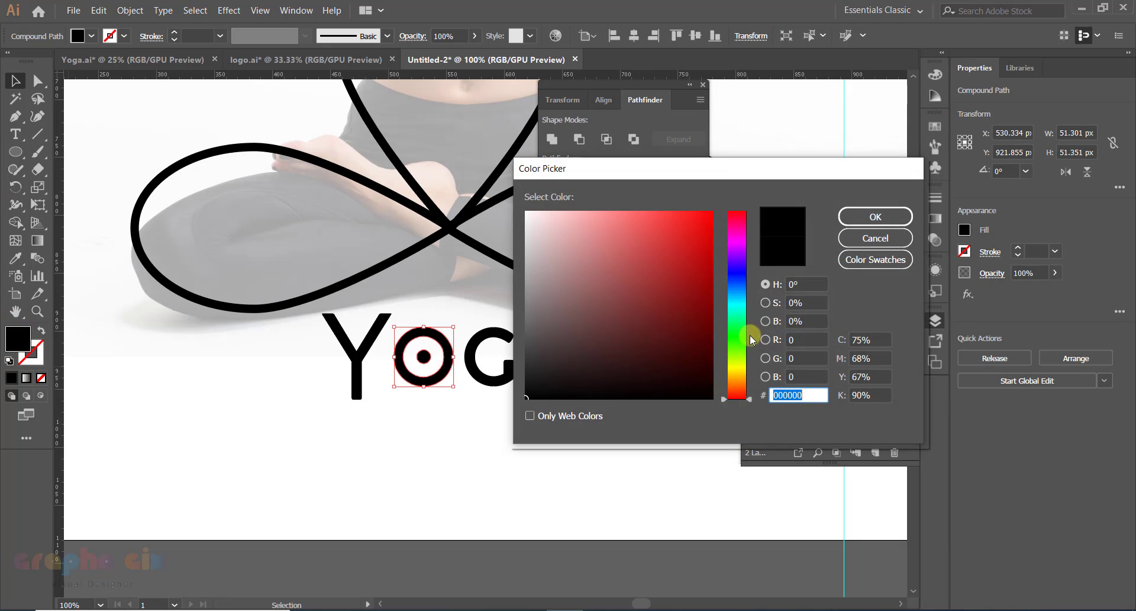
left_click(738, 379)
left_click_drag(690, 252, 712, 212)
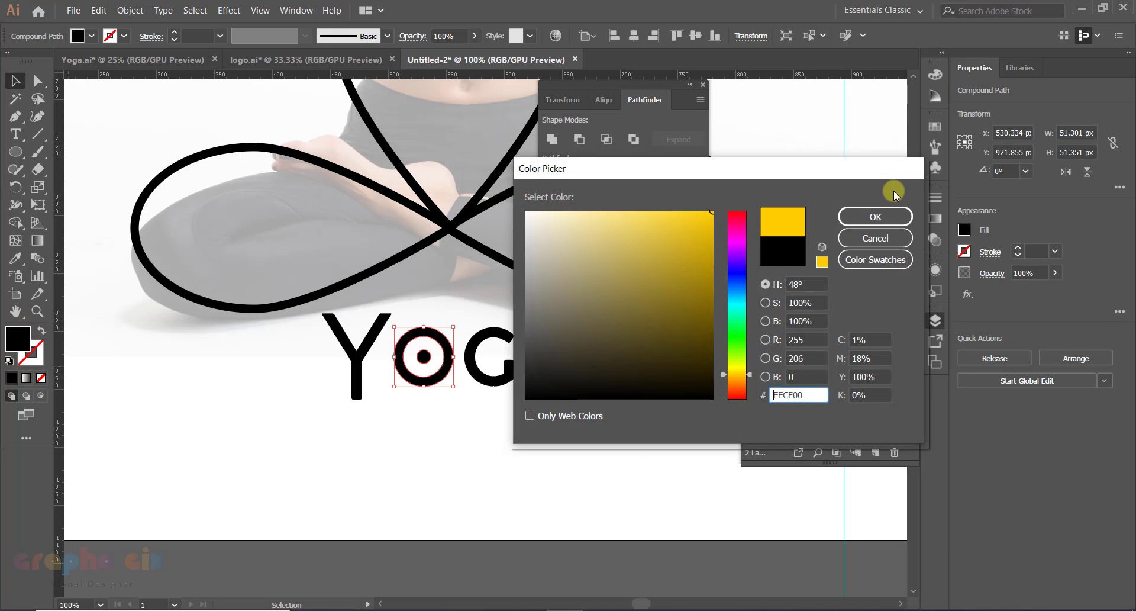
left_click(875, 217)
left_click(506, 449)
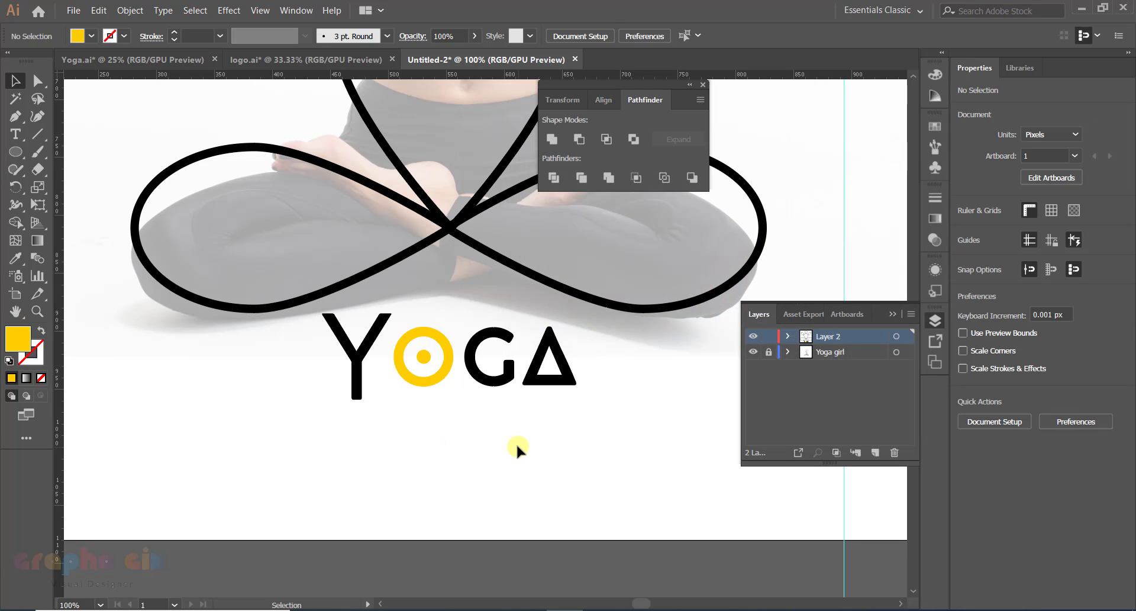
- Draw a horizontal line about 199 px long just below the Yoga lettering
key("t")
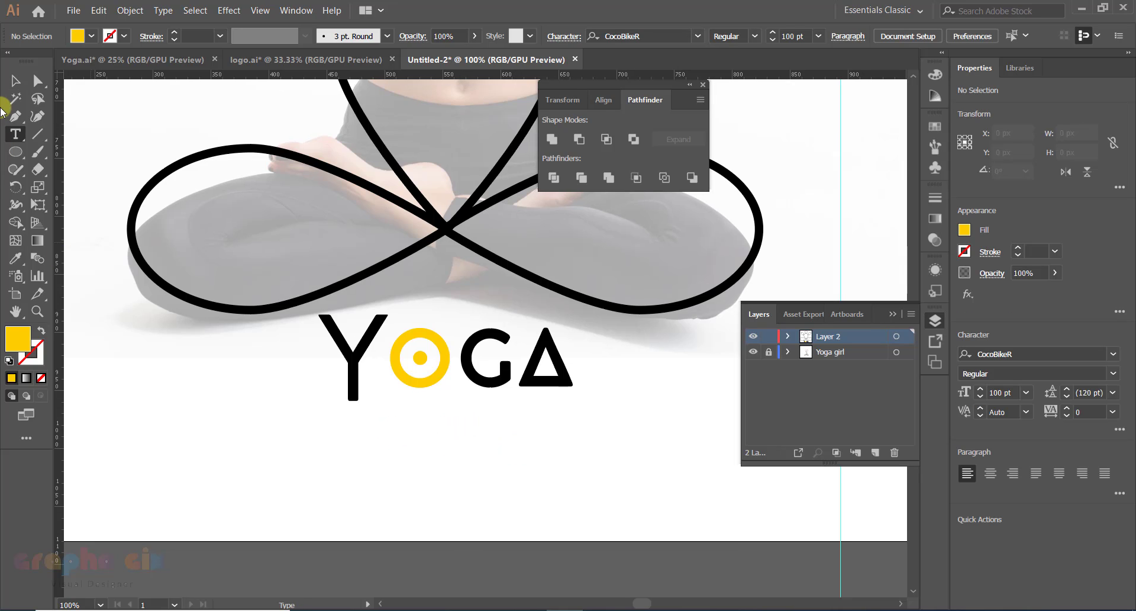
key("backslash")
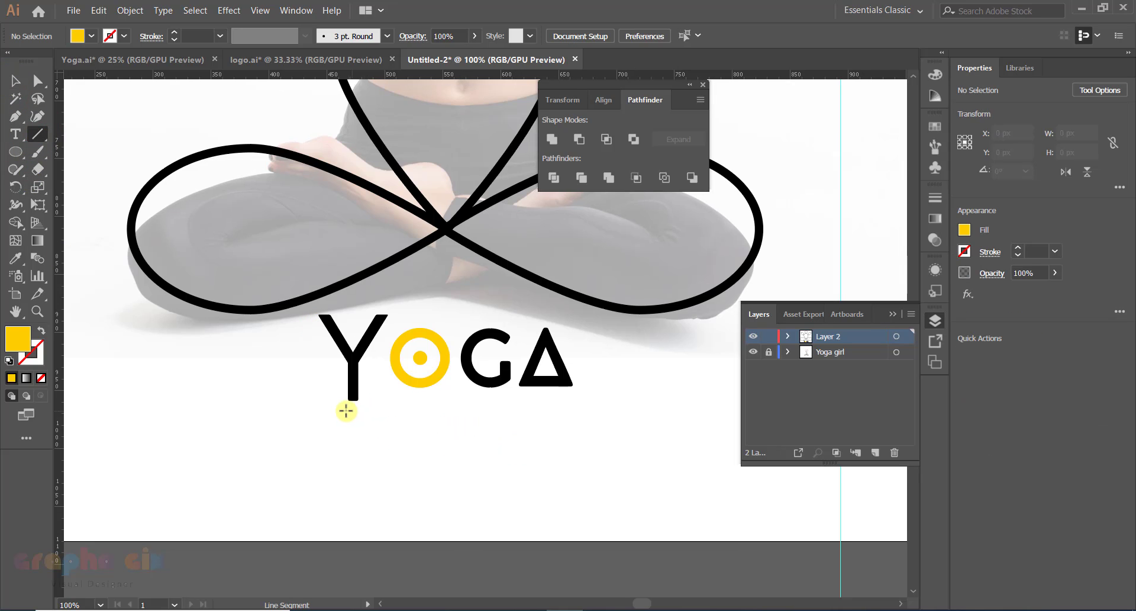
left_click_drag(338, 408, 570, 396)
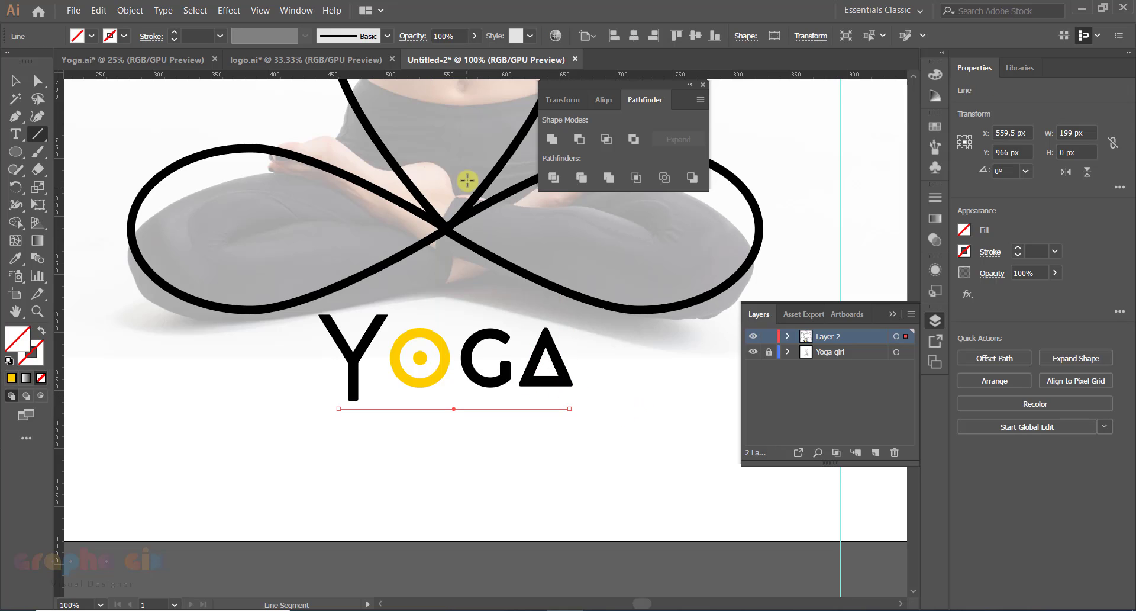
left_click(14, 82)
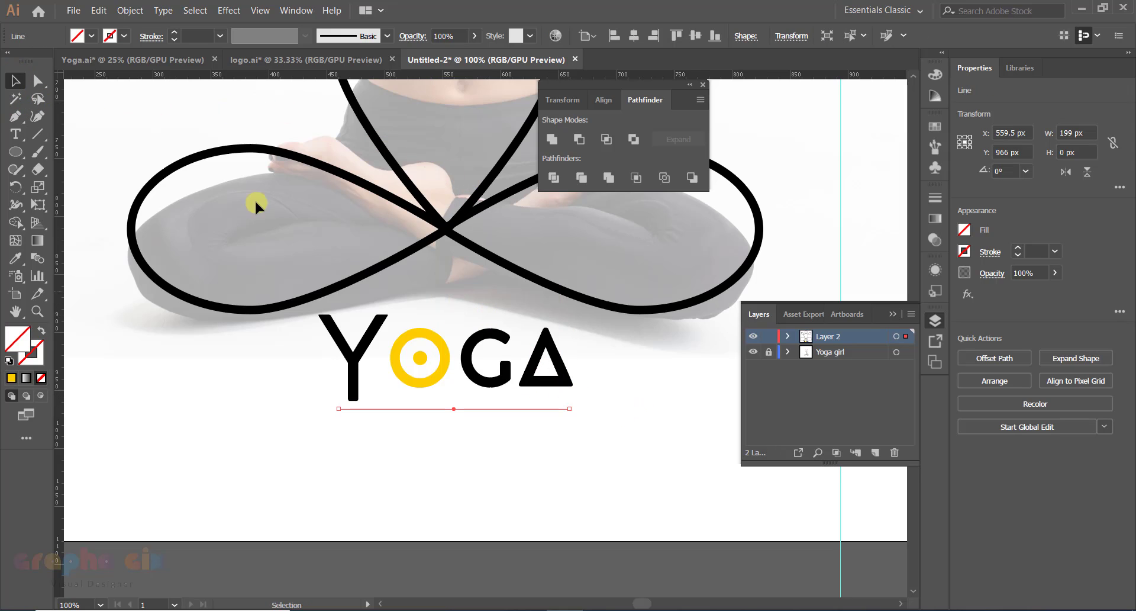
- Give the horizontal line below the Yoga lettering a black 3 pt stroke
left_click(218, 37)
left_click(241, 142)
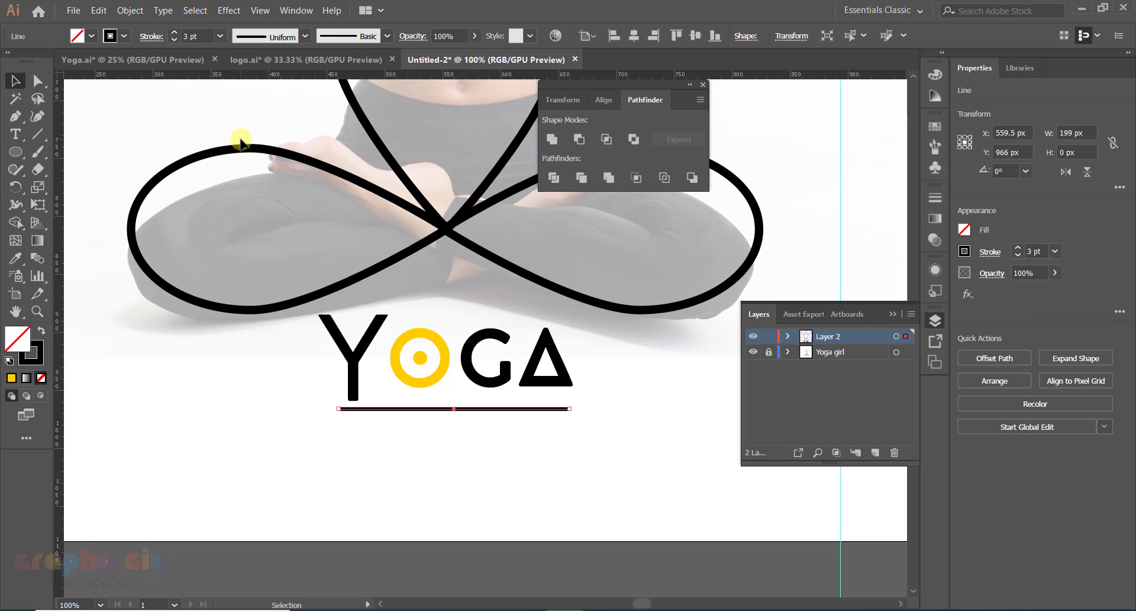
left_click(471, 418)
left_click(456, 408)
left_click(479, 446)
- Add the tagline text "Health & fresh" below the horizontal line
left_click(473, 429, "ctrl")
left_click_drag(517, 346, 538, 418)
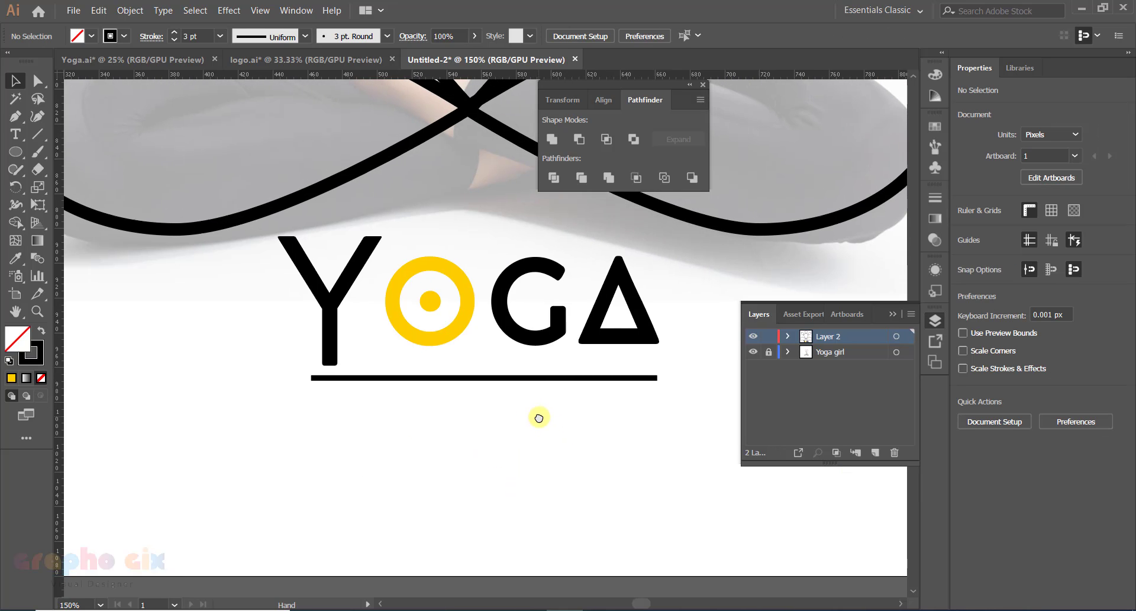
key("t")
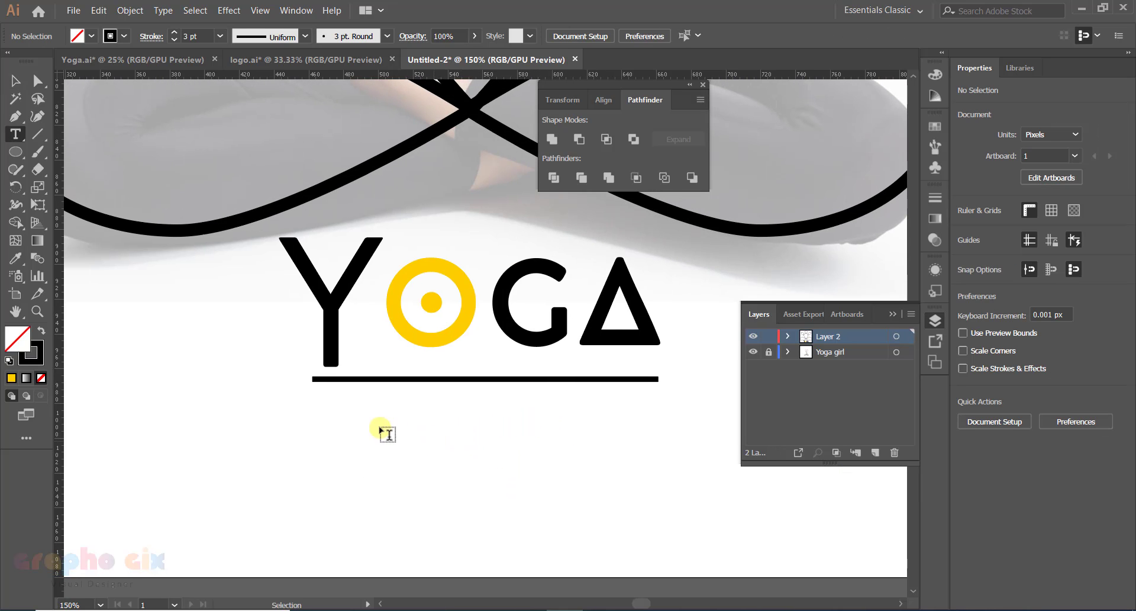
left_click(338, 431)
type("HEALT")
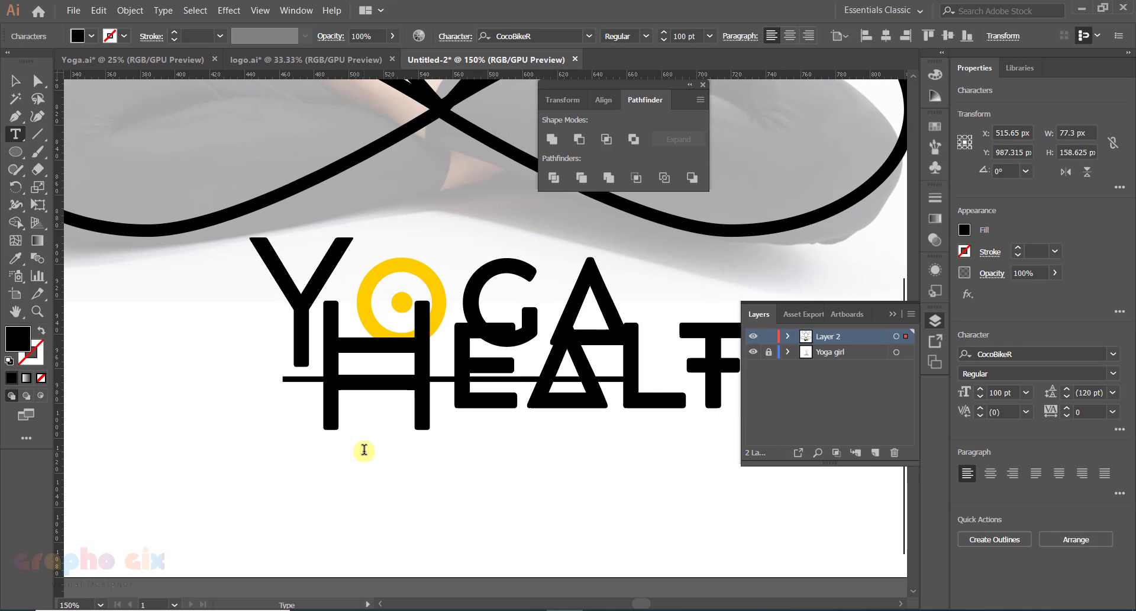
type("H & FR")
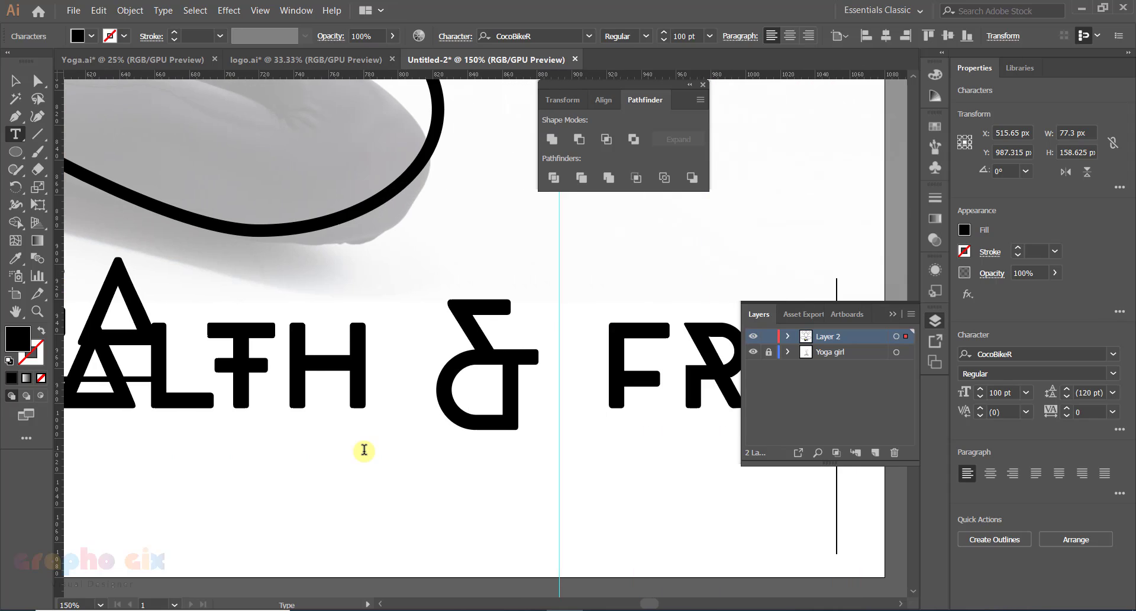
type("ESH")
- Set the tagline's font size to 30 pt and shift the text to line up beneath the line
key("ctrl+a")
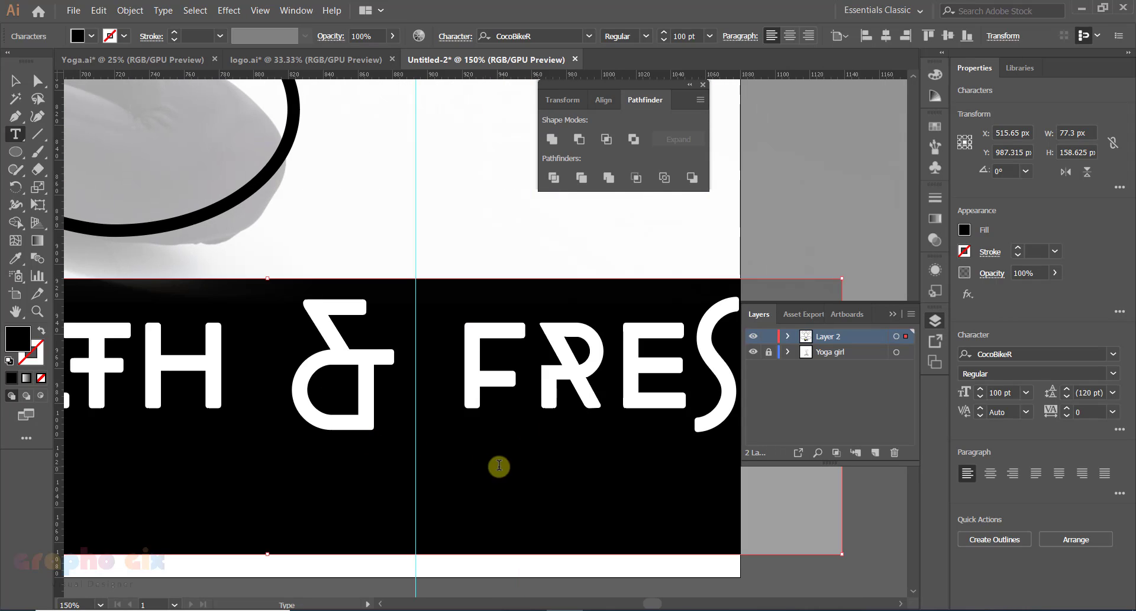
left_click(698, 36)
key("Return")
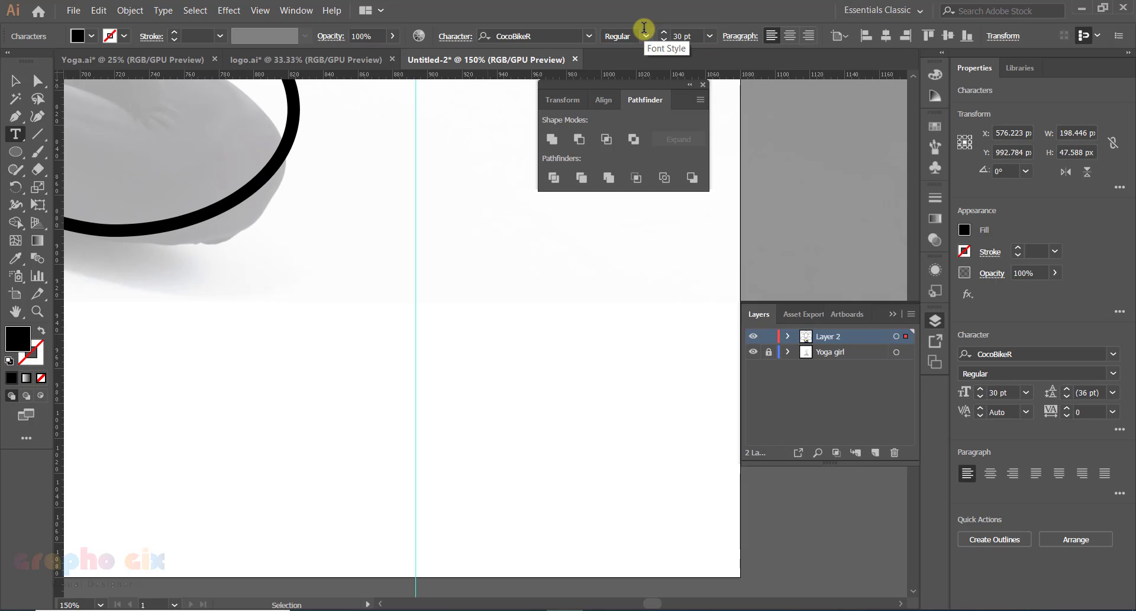
left_click(13, 80)
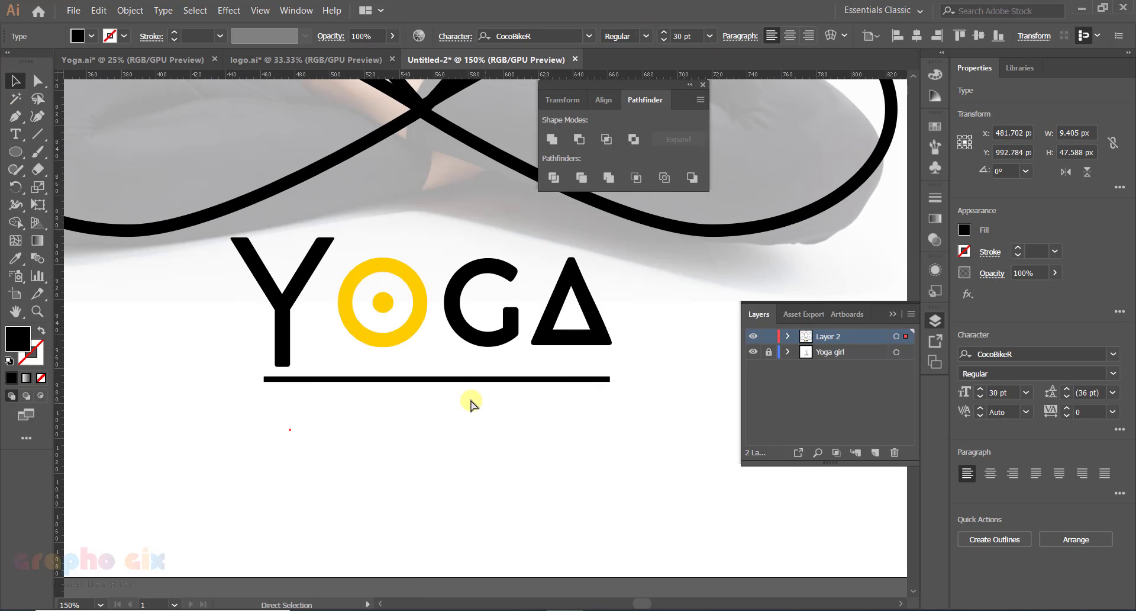
left_click_drag(479, 414, 465, 415)
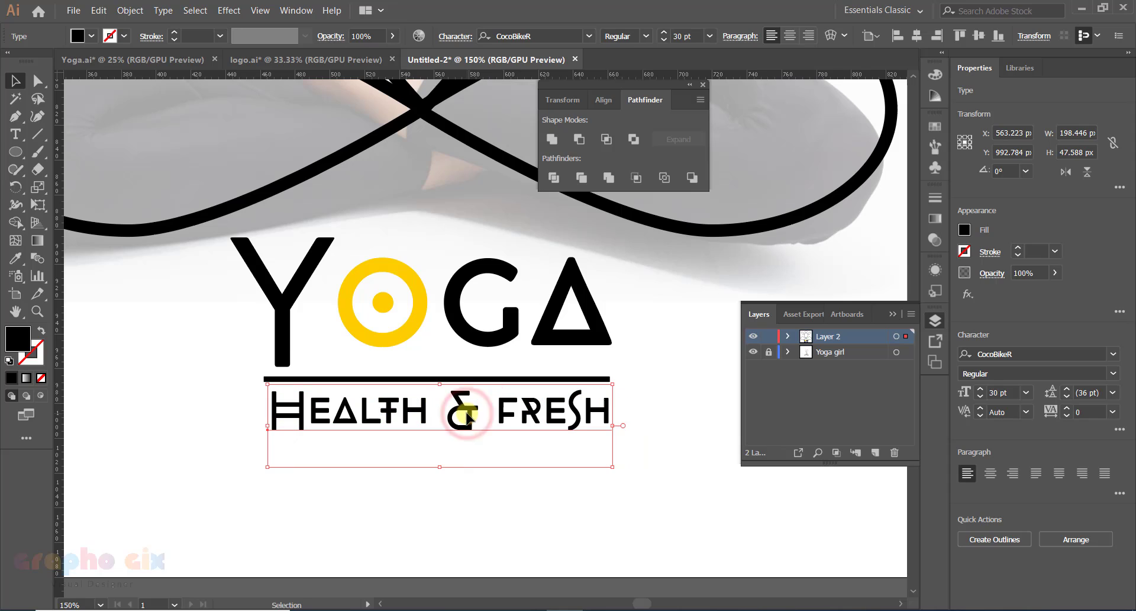
- Try the Antonio and Palatino Linotype fonts on the tagline
left_click(590, 36)
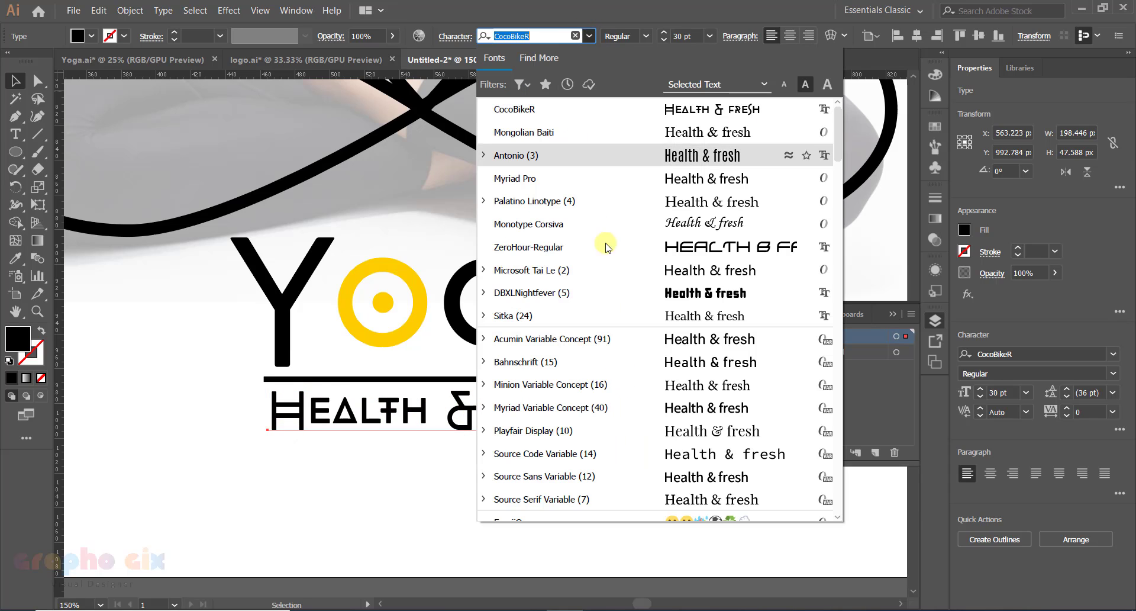
left_click(531, 156)
left_click_drag(466, 421, 473, 421)
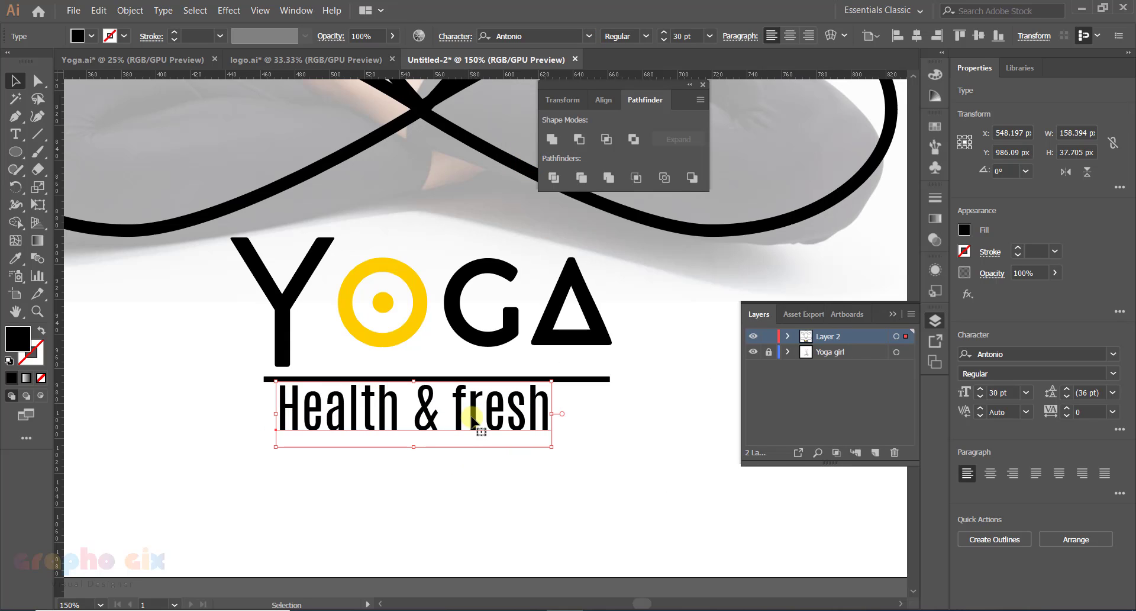
left_click(584, 37)
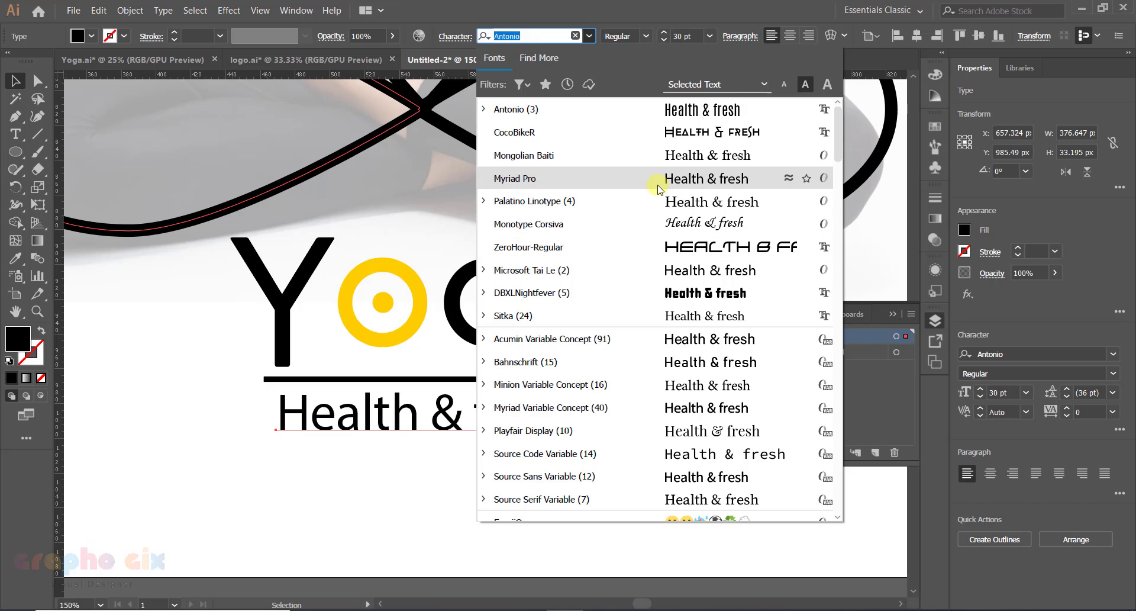
left_click(658, 201)
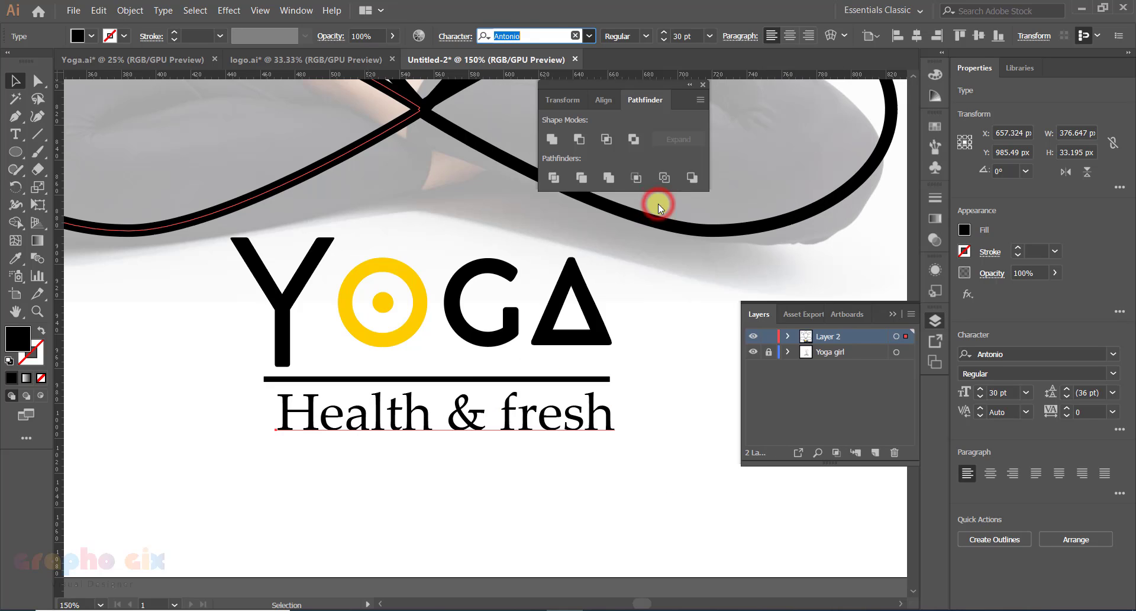
- Try the Bookman Old Style font in Bold on the tagline
left_click(588, 36)
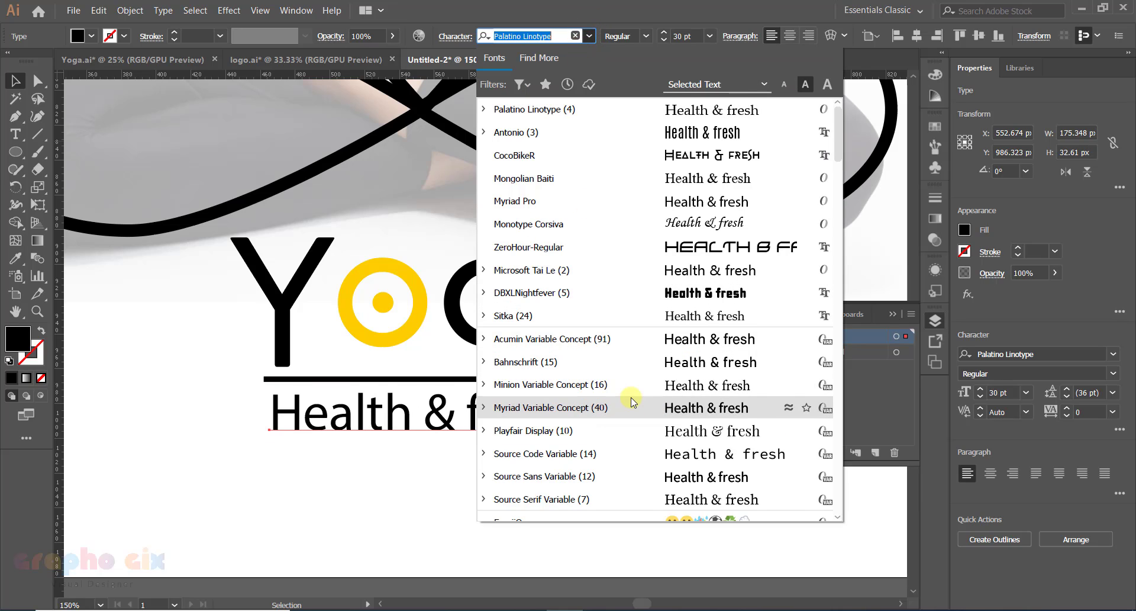
scroll(630, 396, "down", 2)
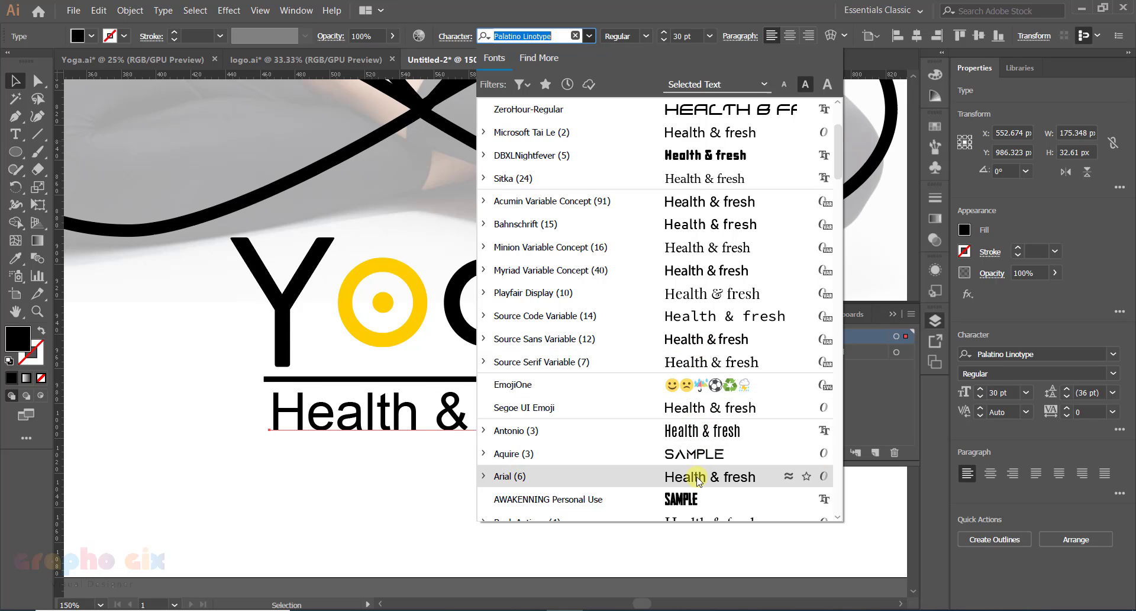
scroll(698, 478, "down", 3)
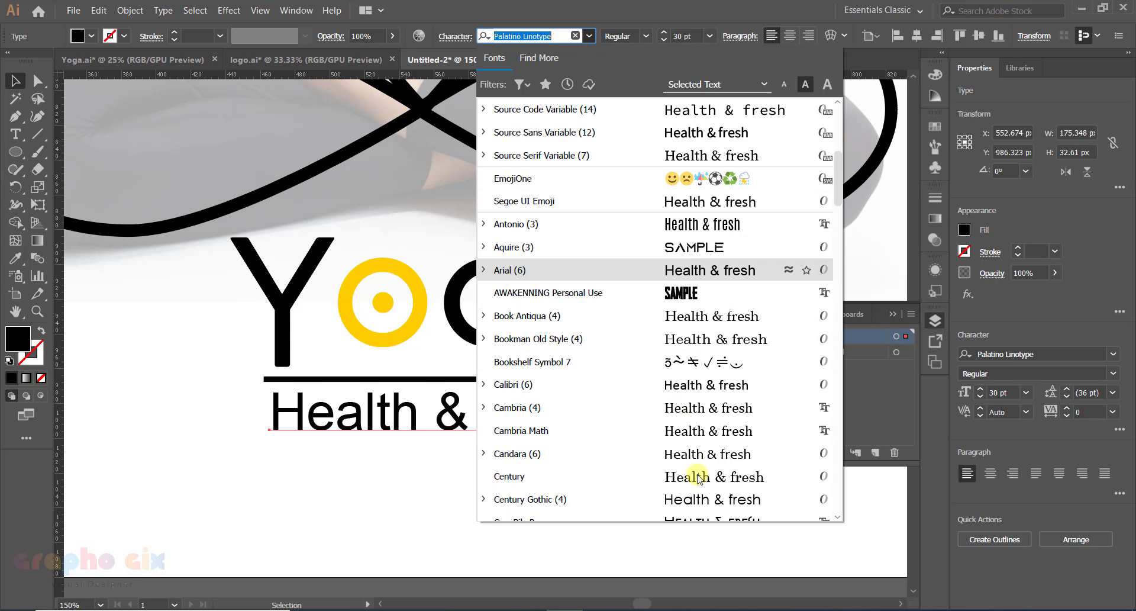
left_click(704, 342)
left_click(646, 36)
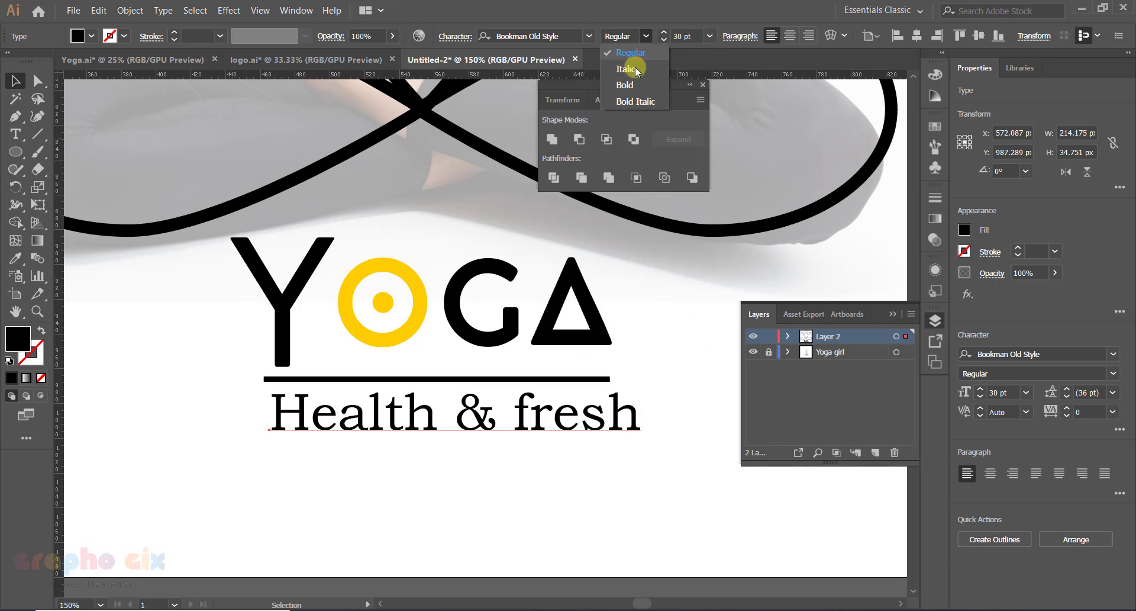
left_click(625, 84)
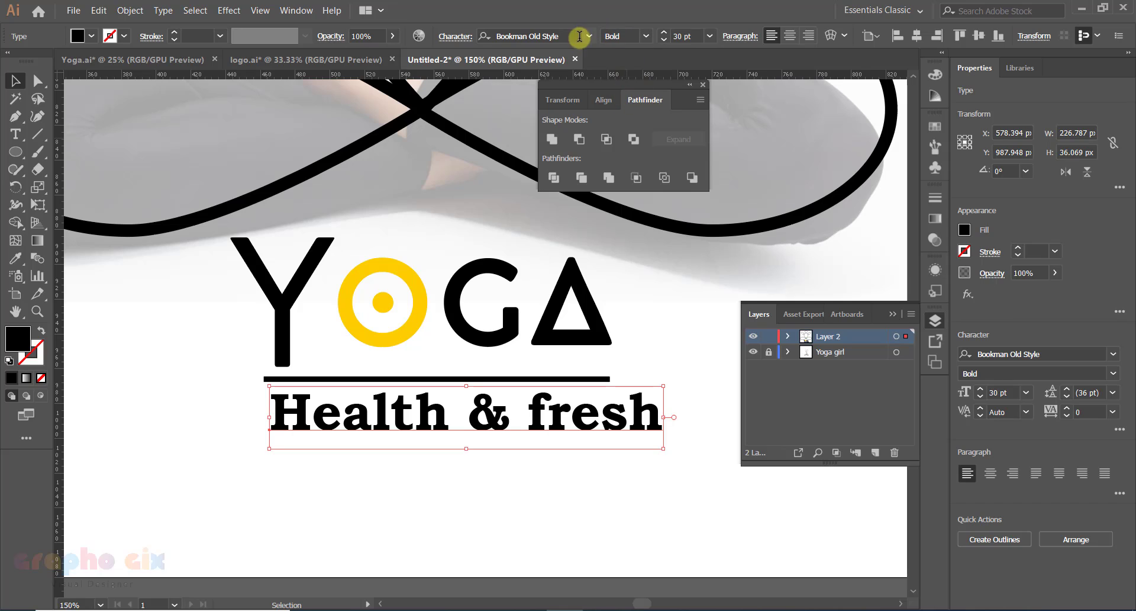
- Change the tagline's font to Source Code Variable in the Light style
left_click(579, 36)
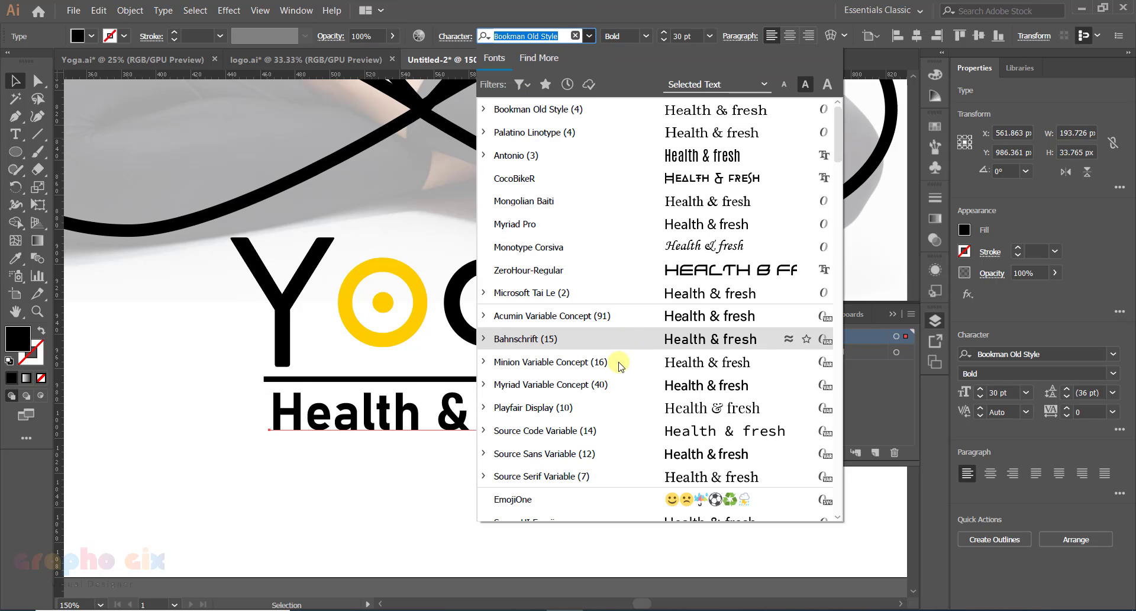
scroll(610, 373, "down", 2)
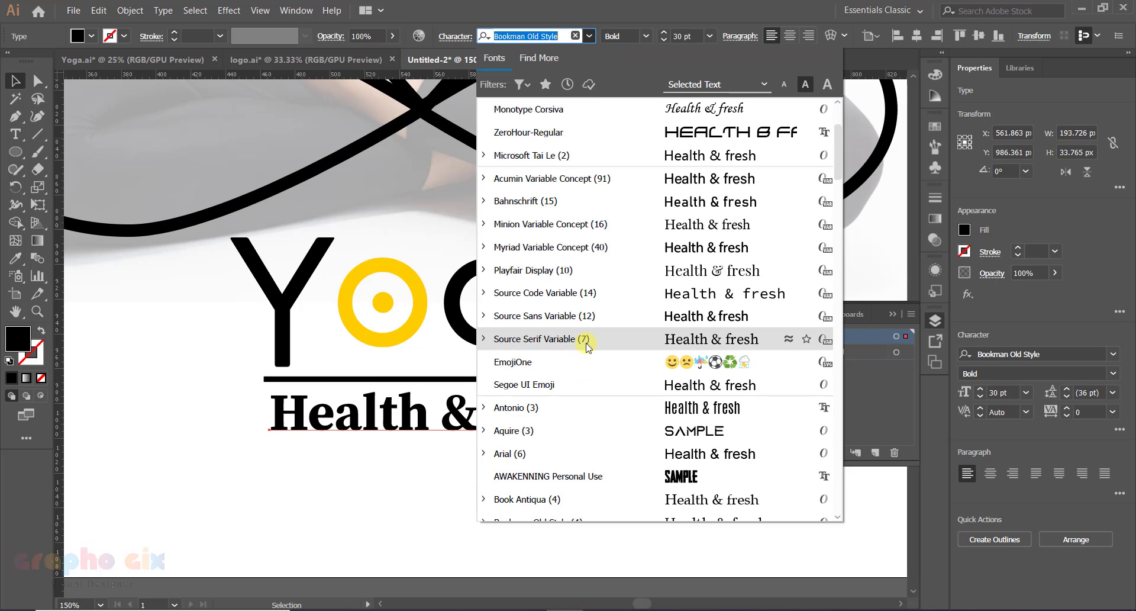
left_click(583, 292)
left_click(672, 36)
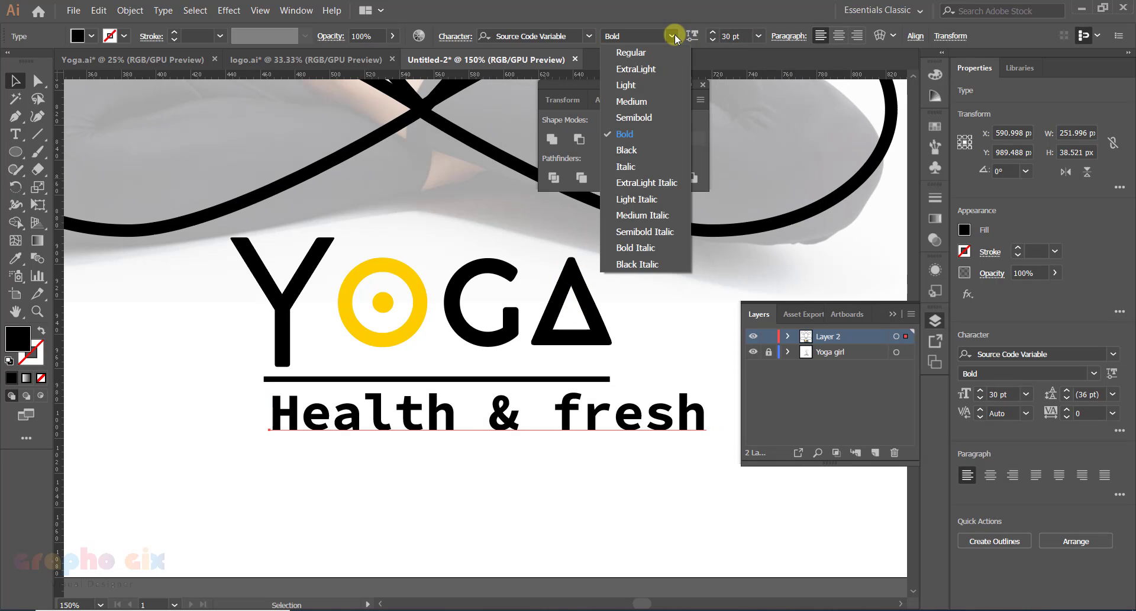
left_click(627, 85)
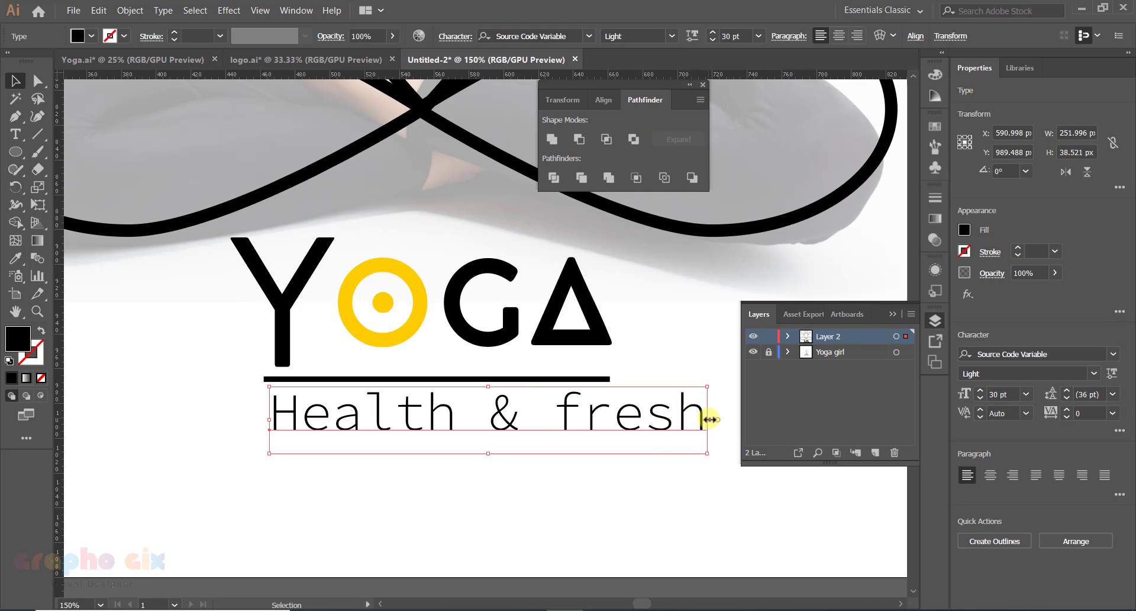
- Set the tagline's font size to 20 pt and move it closer to the middle of the line
left_click(734, 36)
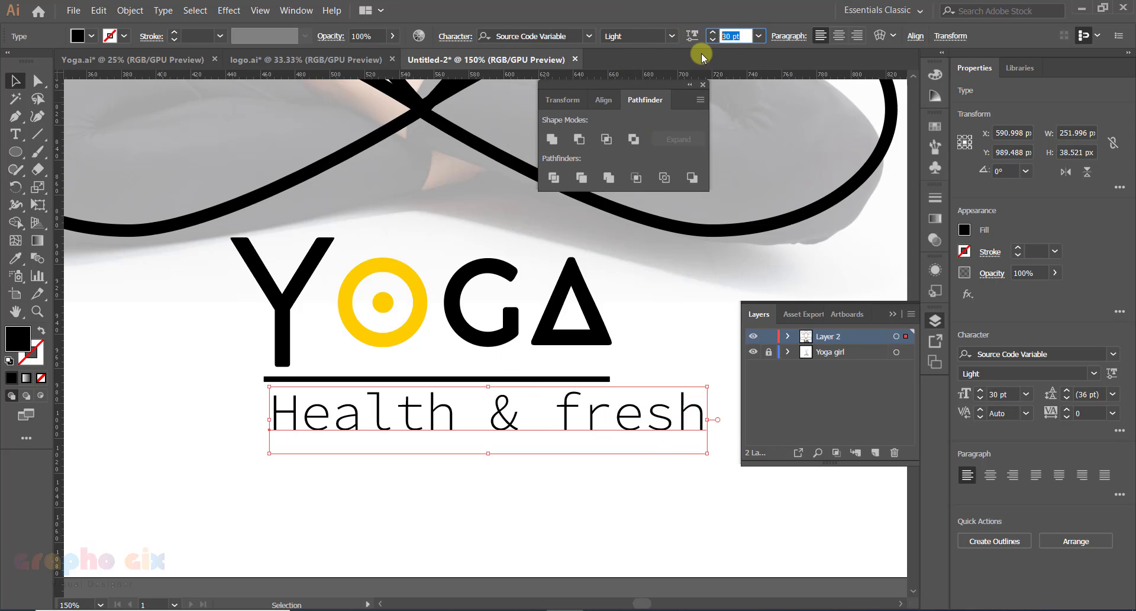
type("20")
key("Return")
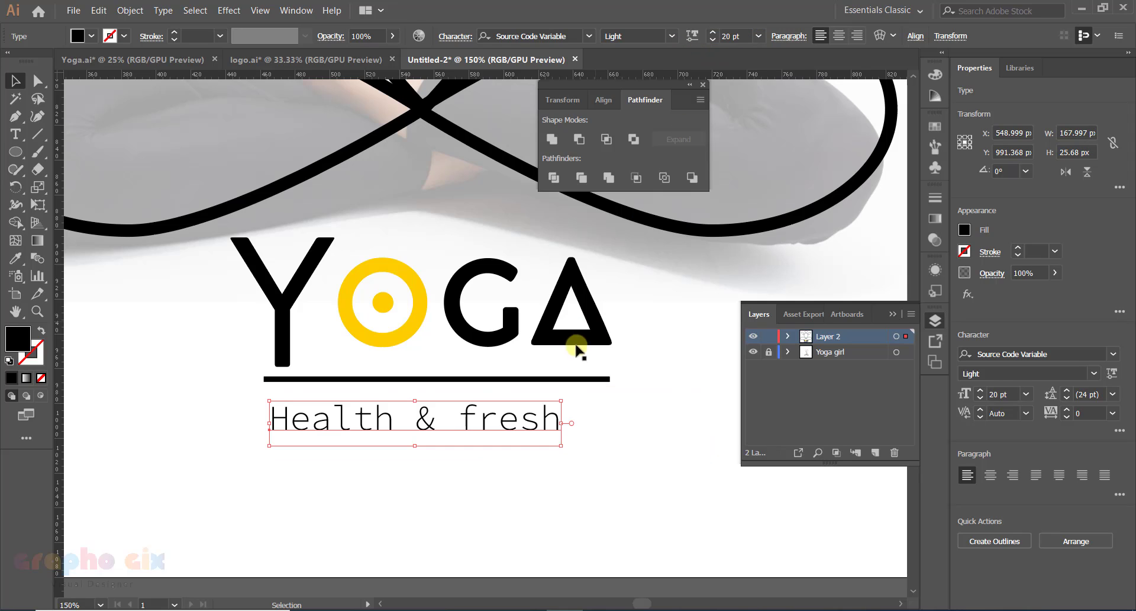
left_click_drag(496, 421, 558, 414)
left_click(527, 456)
left_click(574, 457)
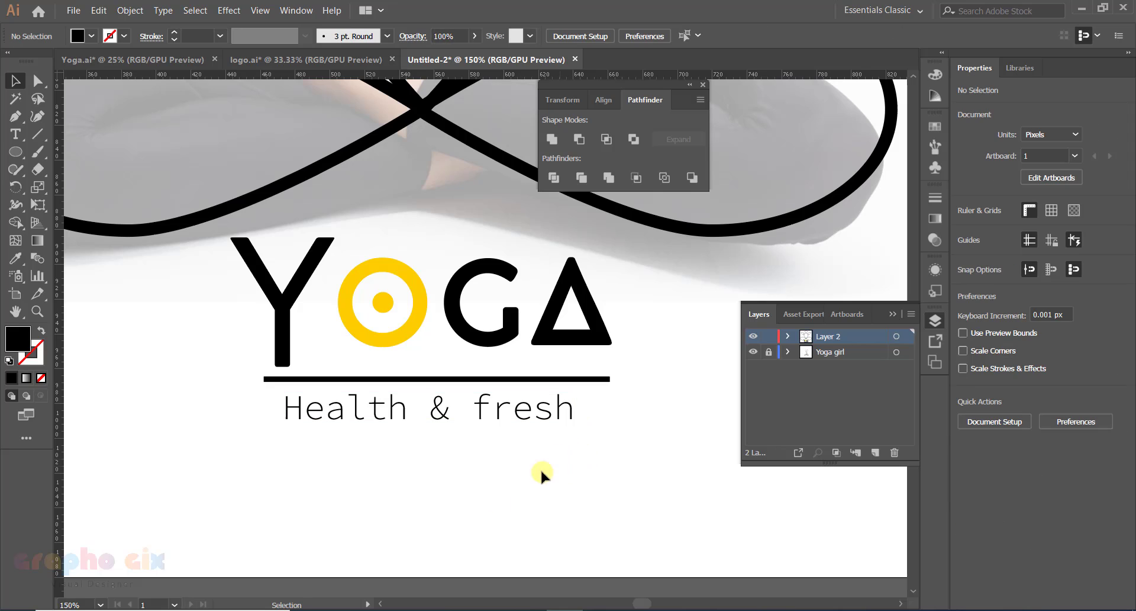
- Change the tagline's font to Bahnschrift, keeping the Light style
key("ctrl+alt+space")
left_click(463, 390, "ctrl+alt")
left_click(503, 358, "ctrl+alt")
left_click(502, 358, "ctrl+alt")
left_click_drag(493, 348, 476, 460)
left_click(459, 425)
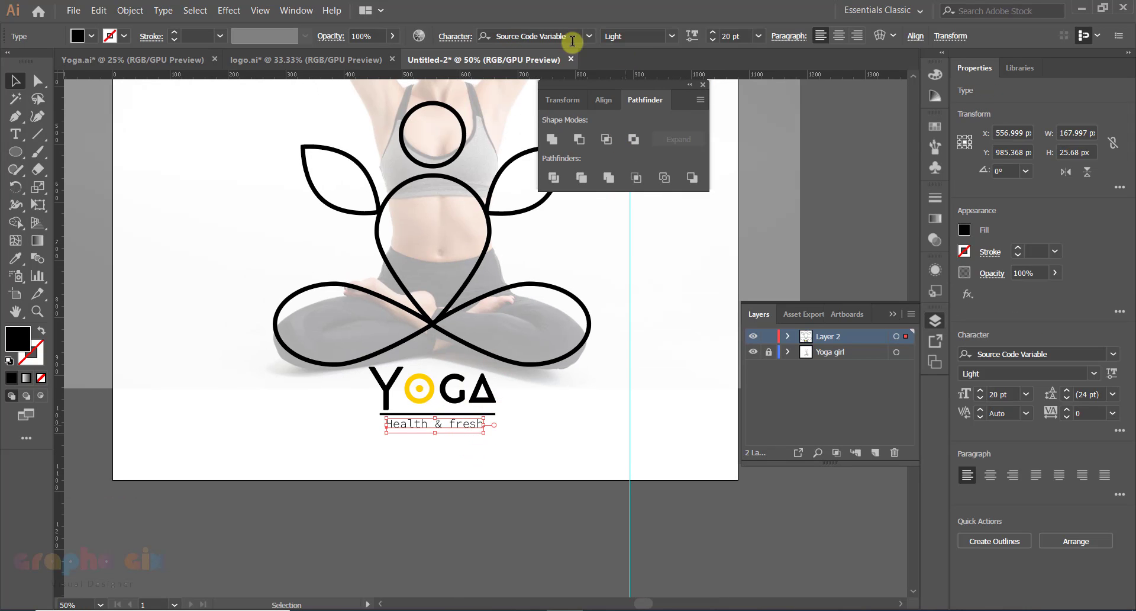
left_click(587, 37)
left_click(557, 311)
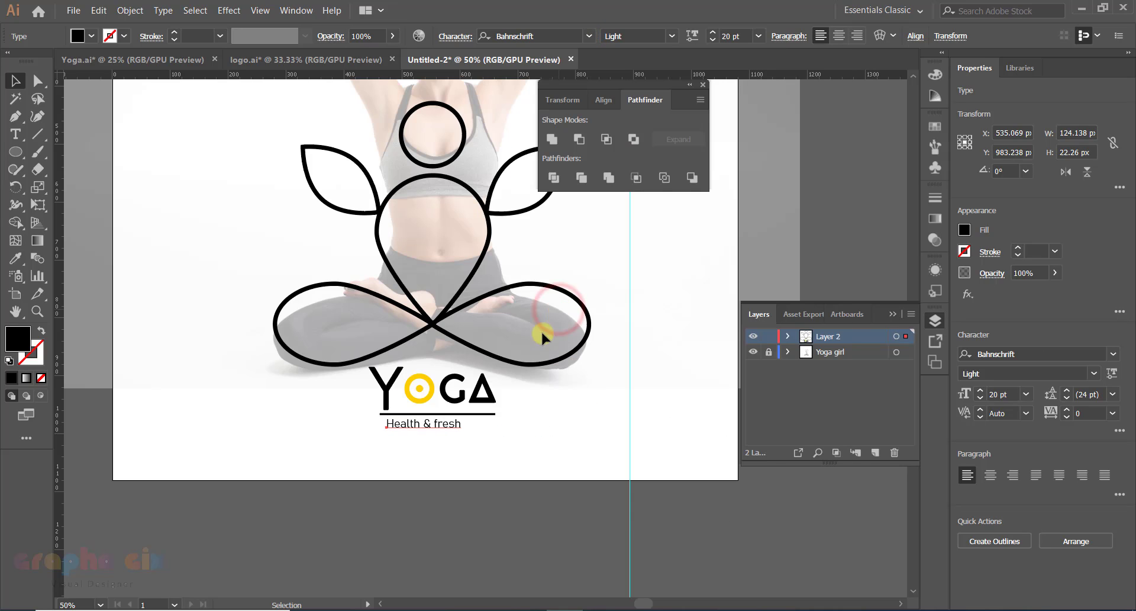
- Enlarge the Bahnschrift tagline to 30 pt
left_click(734, 36)
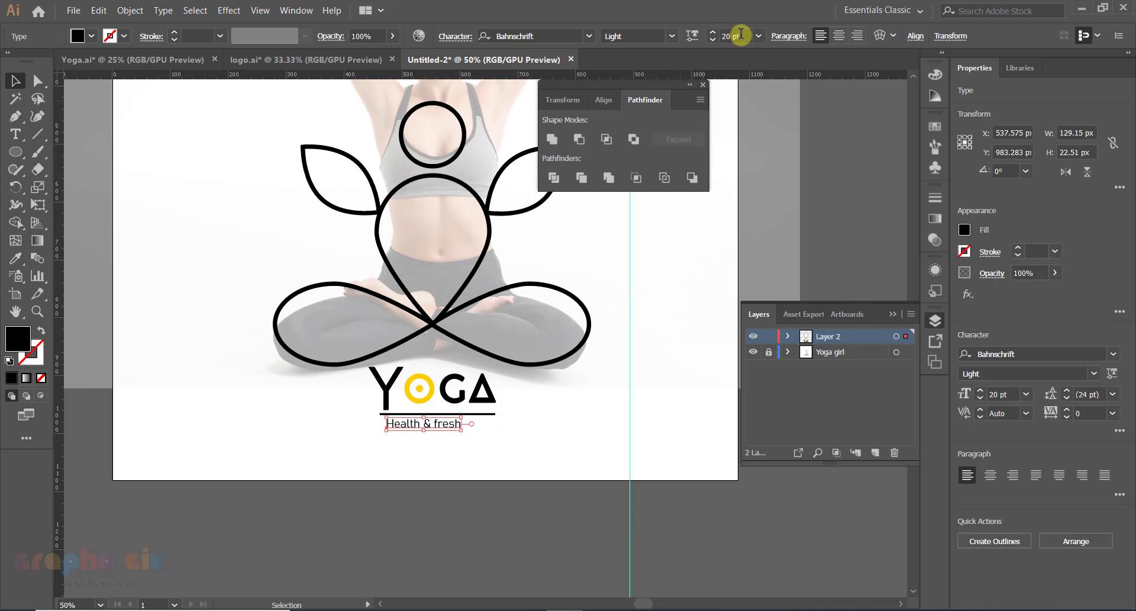
type("30")
key("Return")
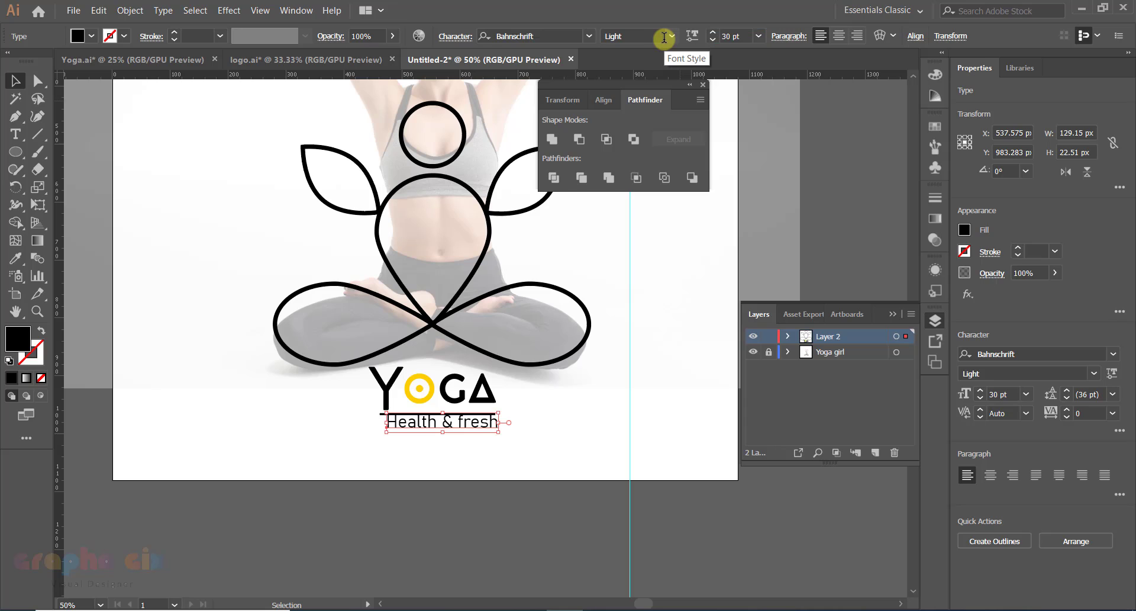
left_click(528, 438)
- Move the tagline slightly down and left so it starts level with the line's left end
left_click(476, 403, "ctrl")
left_click(505, 370, "ctrl")
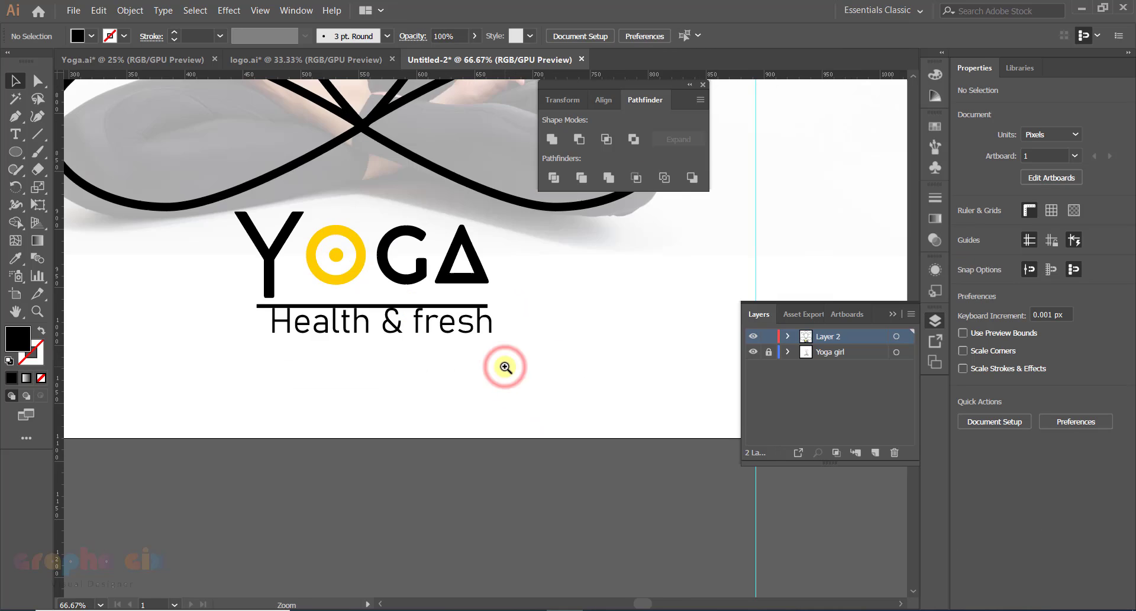
left_click(504, 364, "ctrl")
mouse_move(342, 282)
left_mouse_down()
mouse_move(415, 352)
mouse_move(447, 339)
mouse_move(448, 382)
left_mouse_up()
left_click(472, 455)
- Nudge the horizontal line about 2 px to the right, toward the end of the letter A
left_click(454, 349, "ctrl+alt")
left_click(487, 340, "ctrl+alt")
left_click(456, 342, "ctrl")
left_click(459, 338)
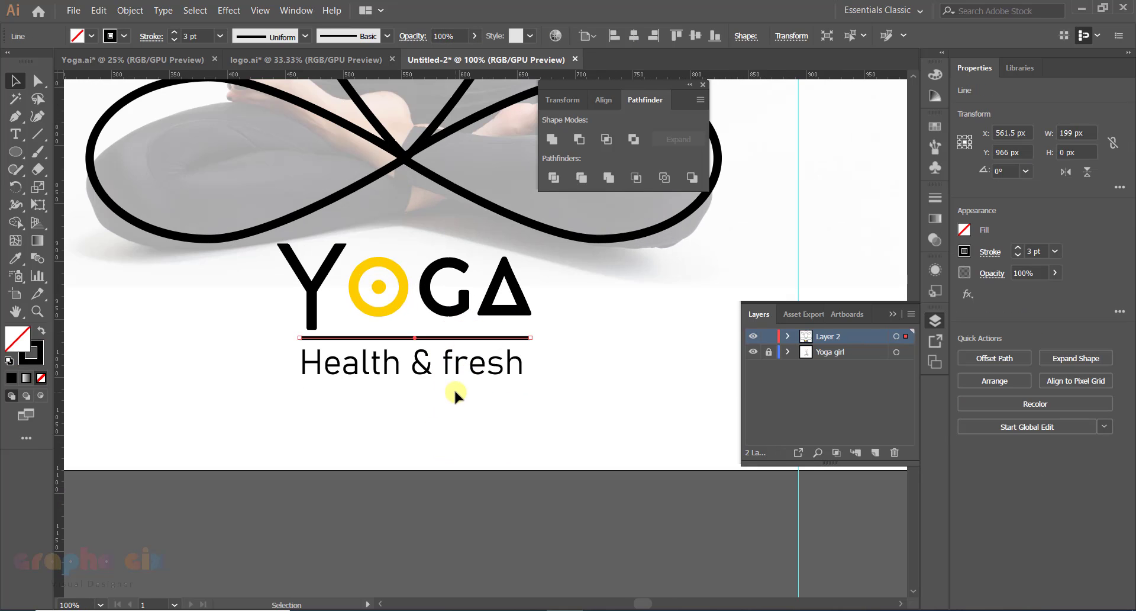
left_click(461, 397)
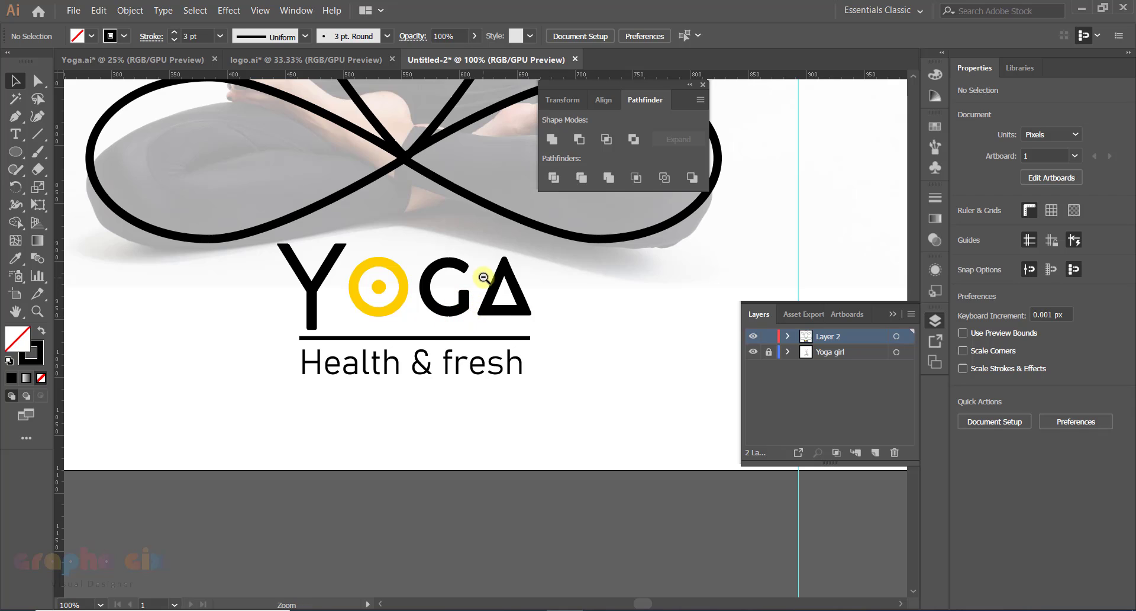
- Bring the whole artboard into view and collapse the floating Transform, Align and Pathfinder group
left_click(482, 275, "ctrl+alt")
left_click(484, 277, "ctrl+alt")
left_click(483, 277, "ctrl+alt")
left_click_drag(525, 362, 446, 366)
left_click(693, 87)
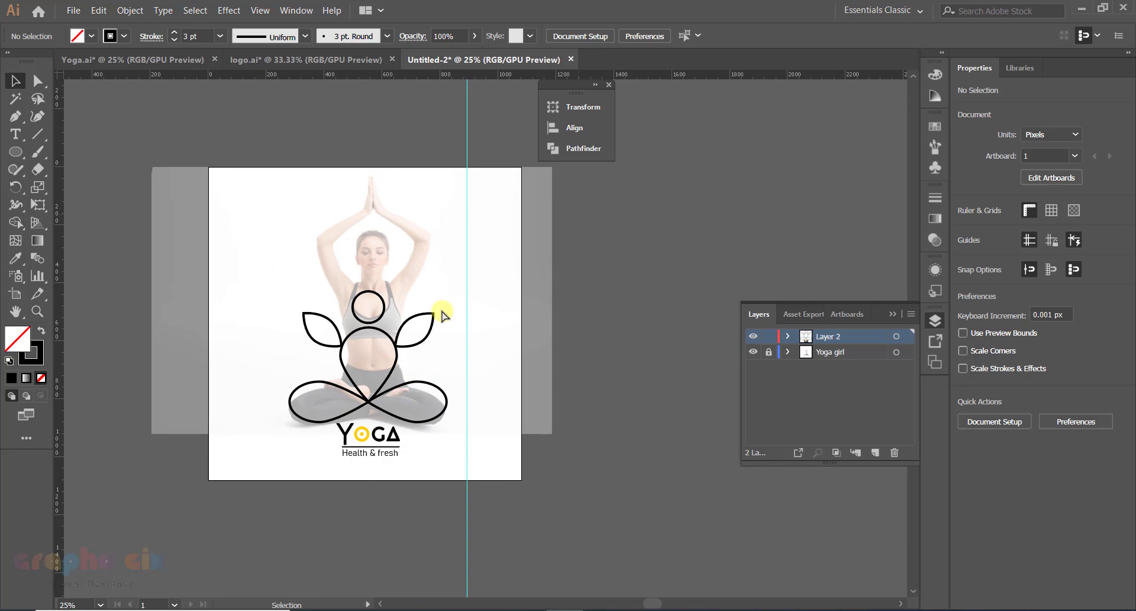